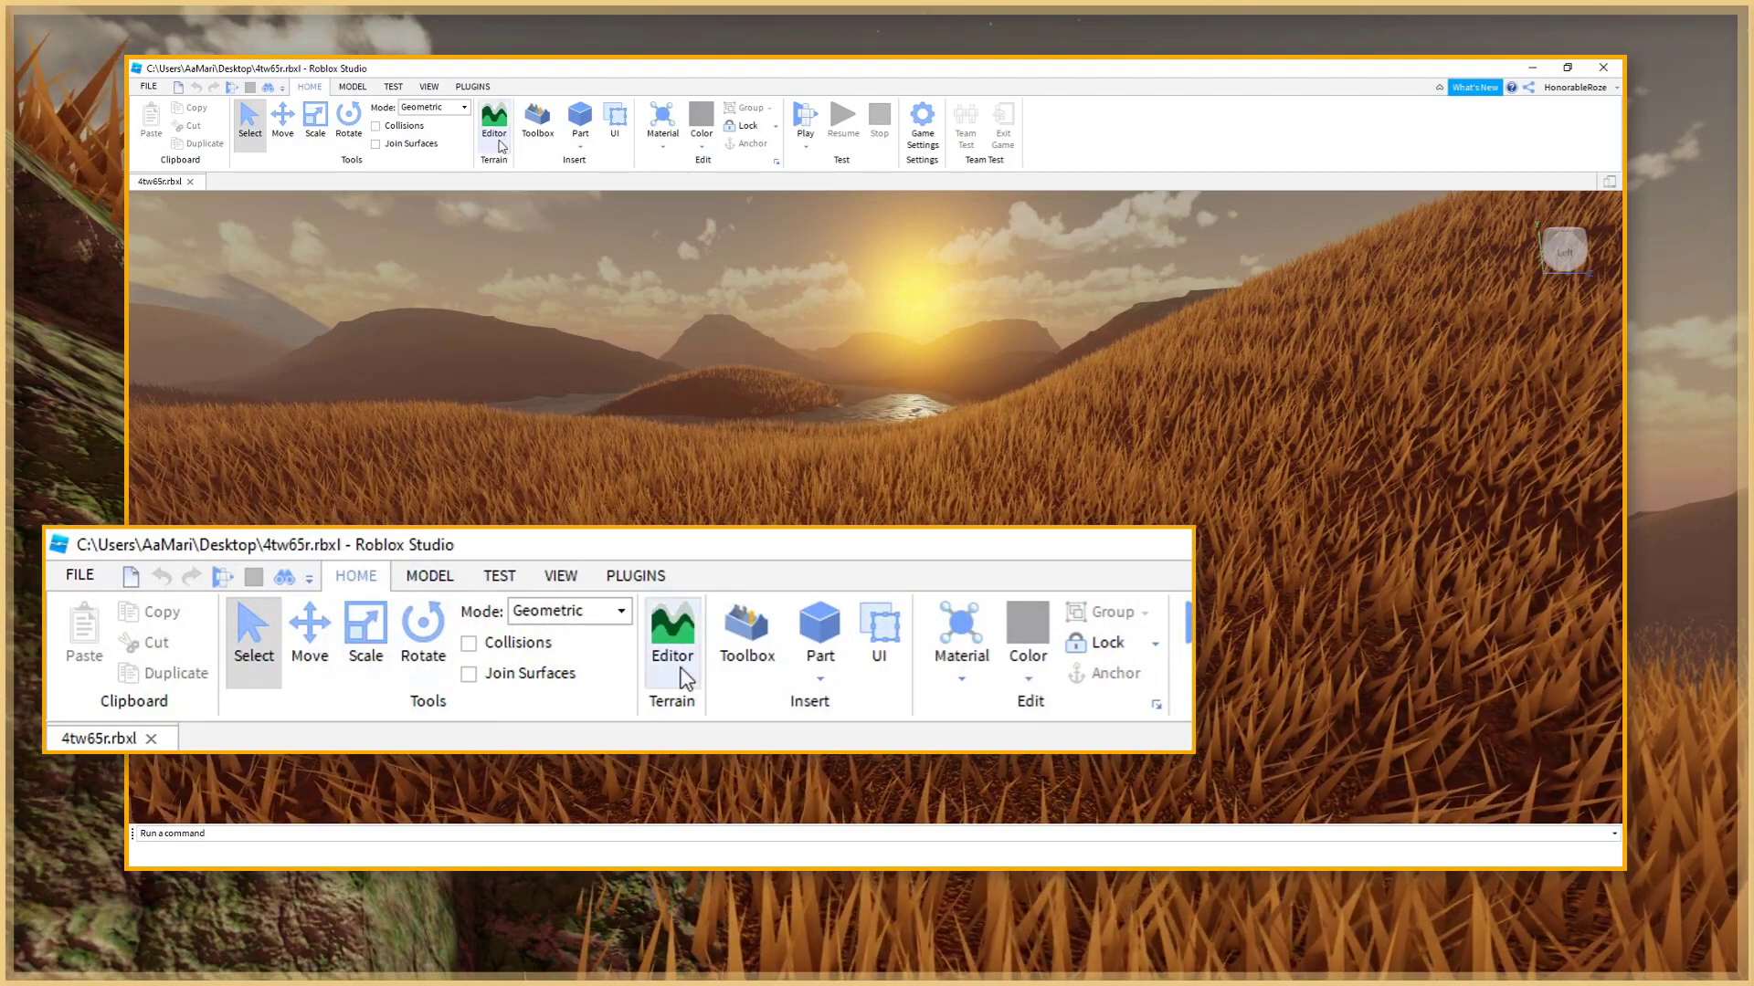
- Open the Terrain Editor and look through its creation, region and editing tools
left_click(491, 121)
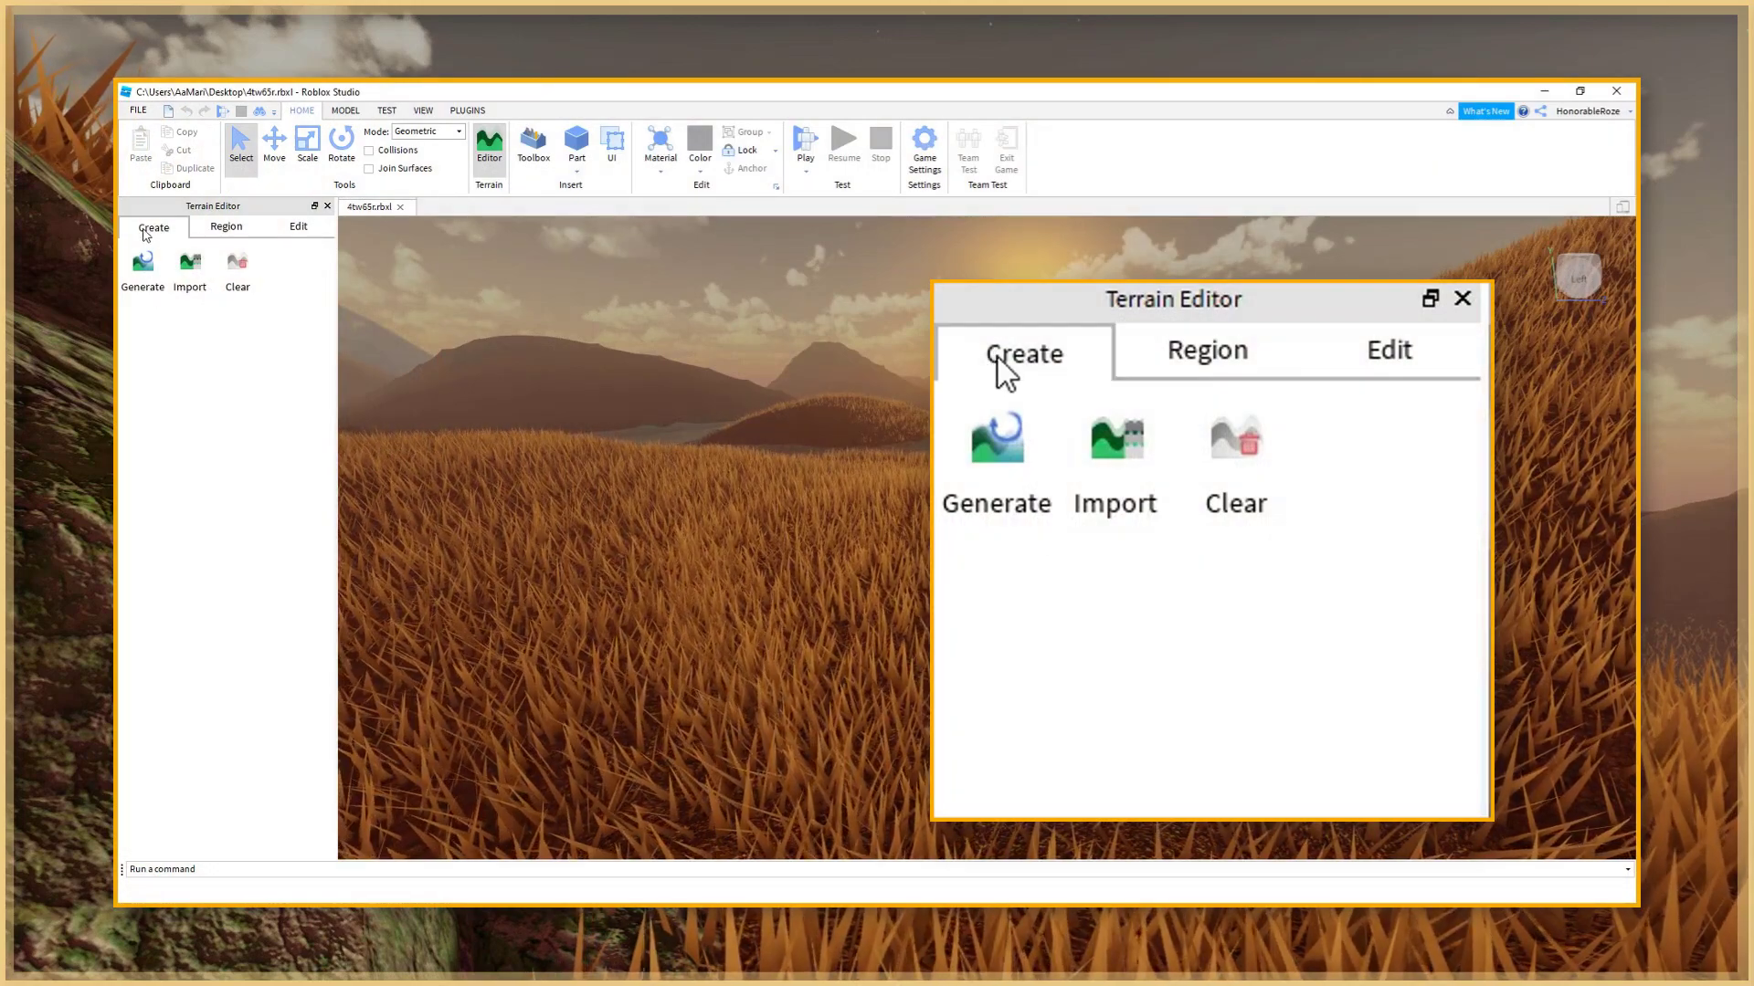
left_click(221, 230)
left_click(280, 232)
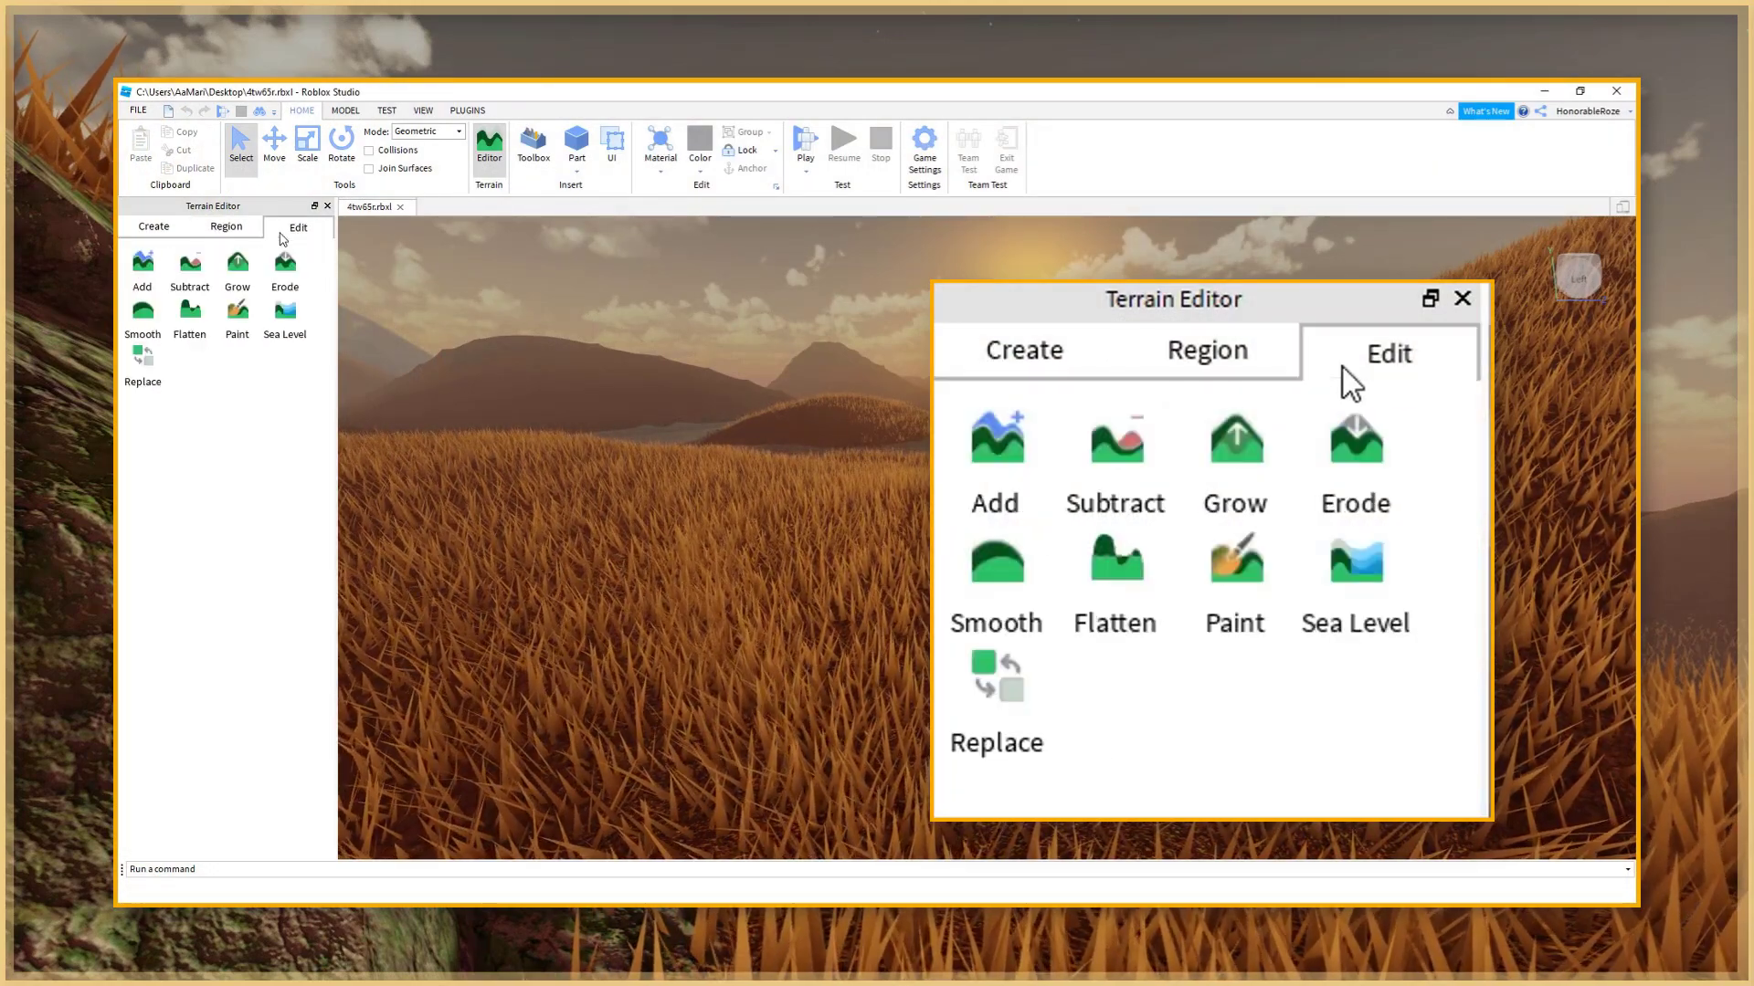
left_click(168, 233)
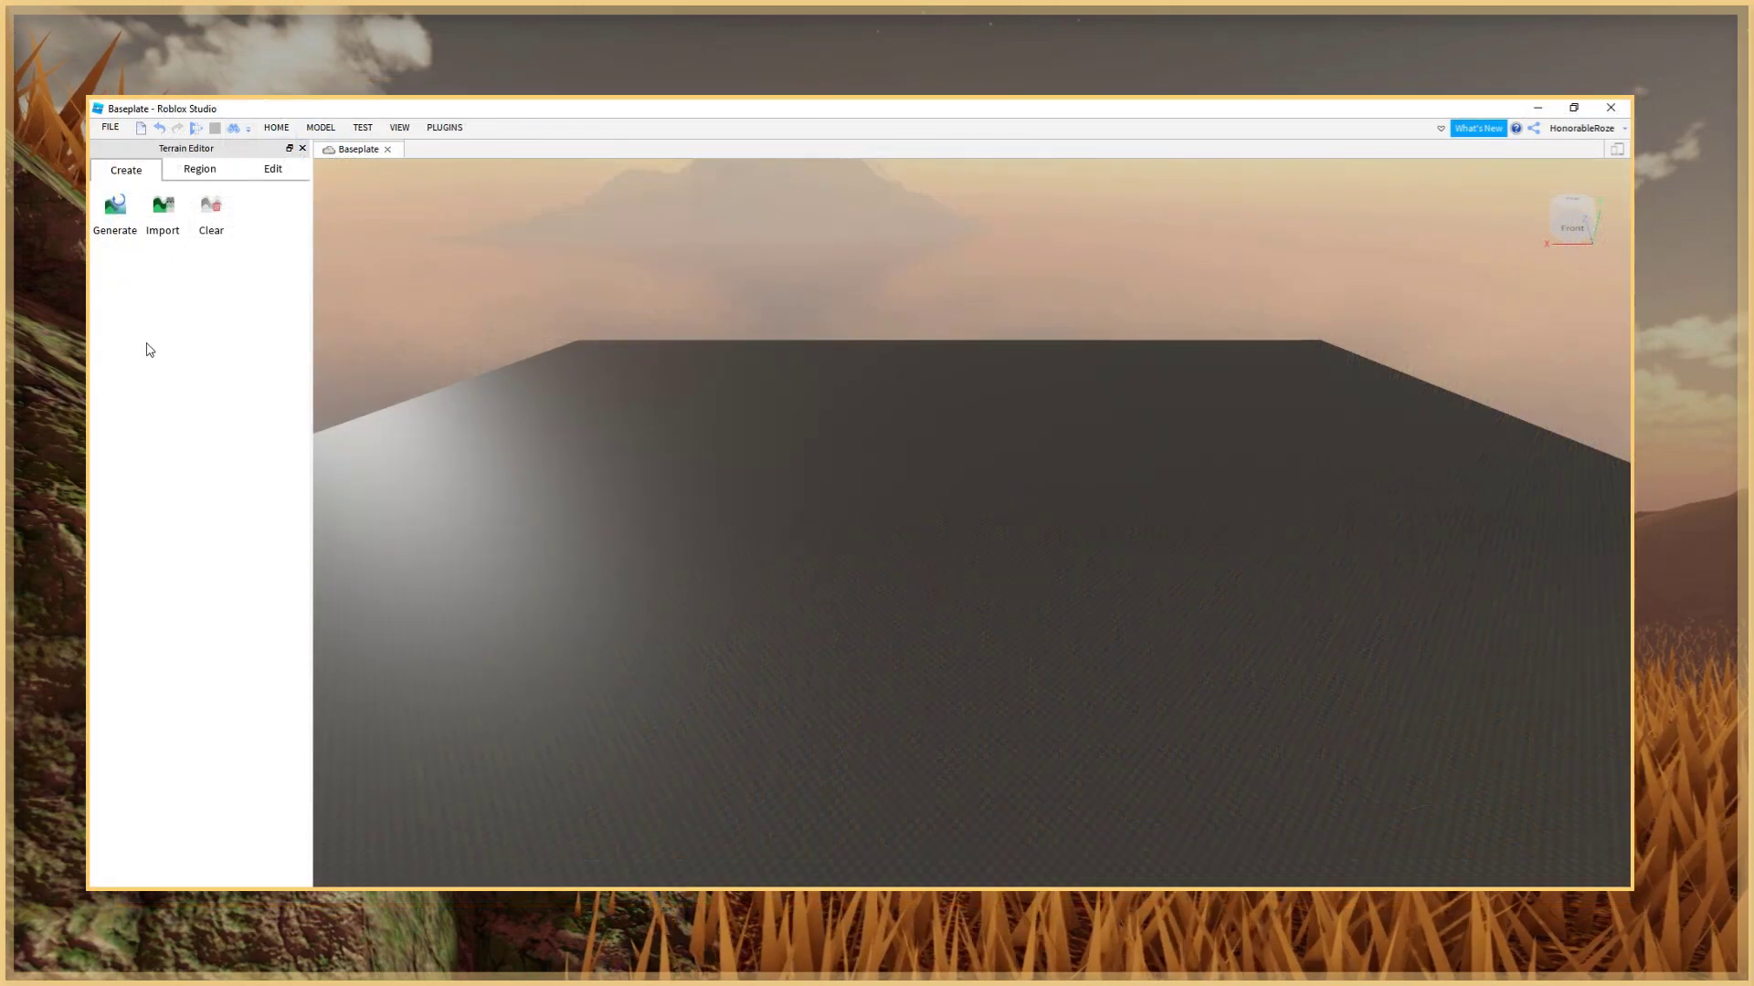
- Generate terrain over the baseplate using the Water, Plains and Hills biomes with biome size 200, caves enabled and seed 618033988
left_click(114, 215)
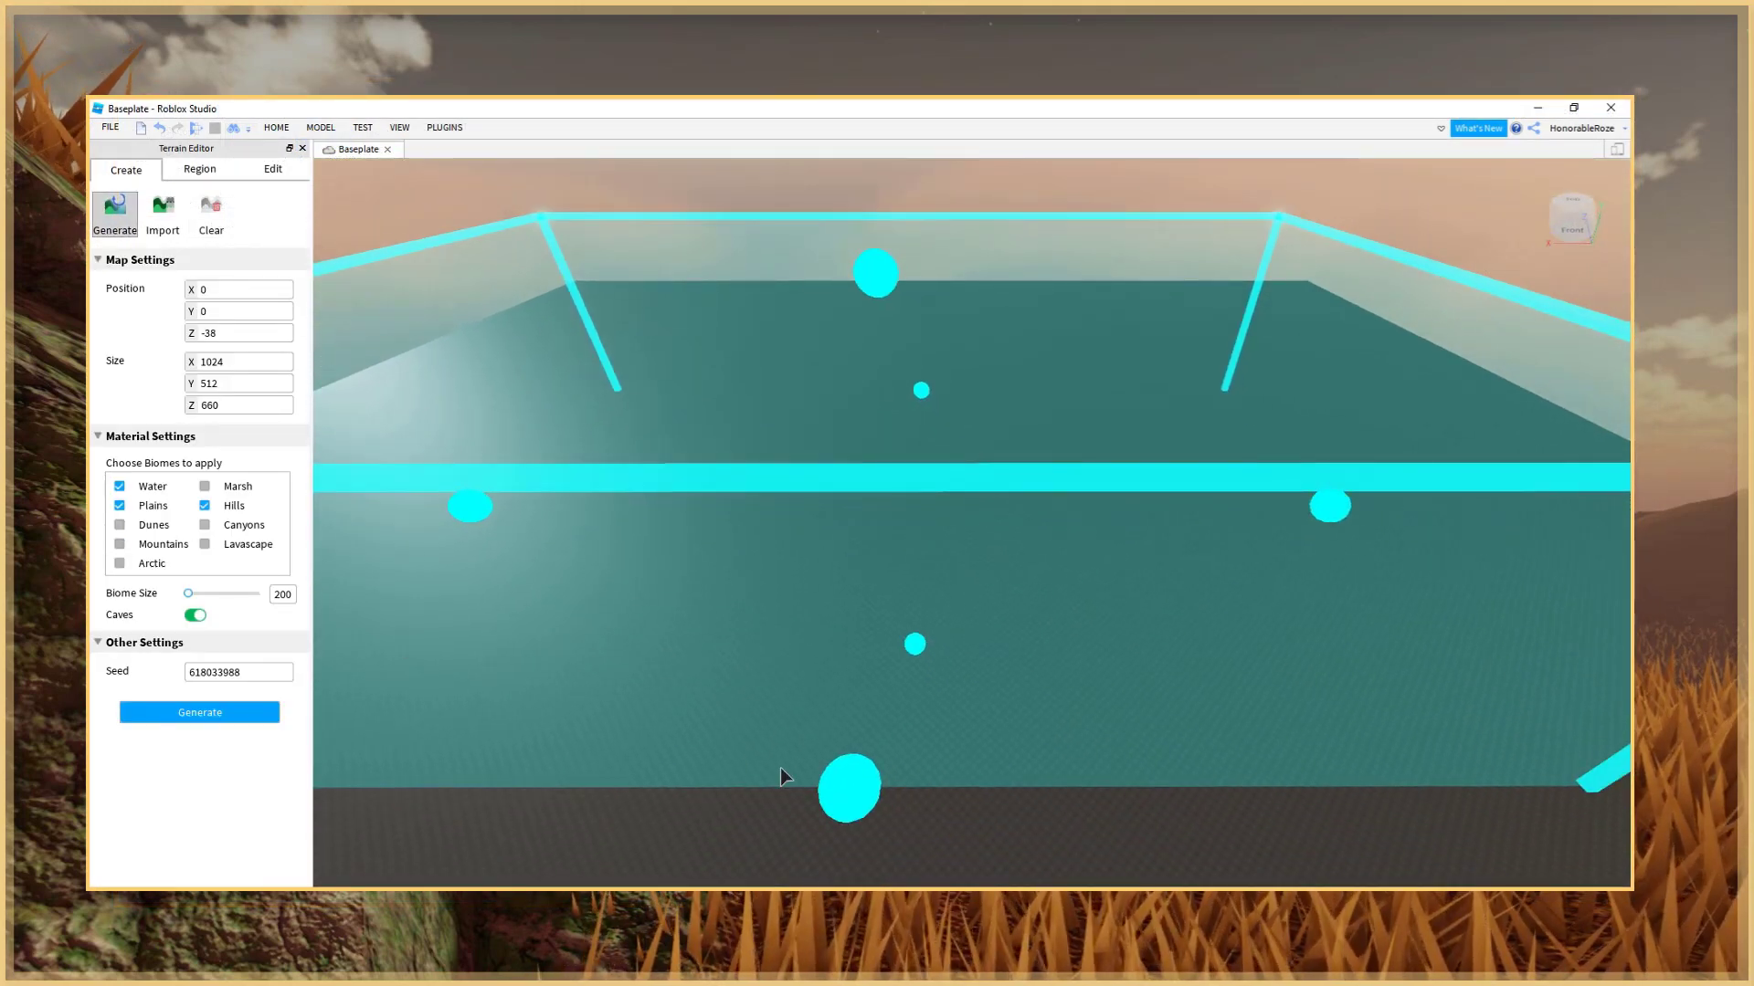
left_click(199, 713)
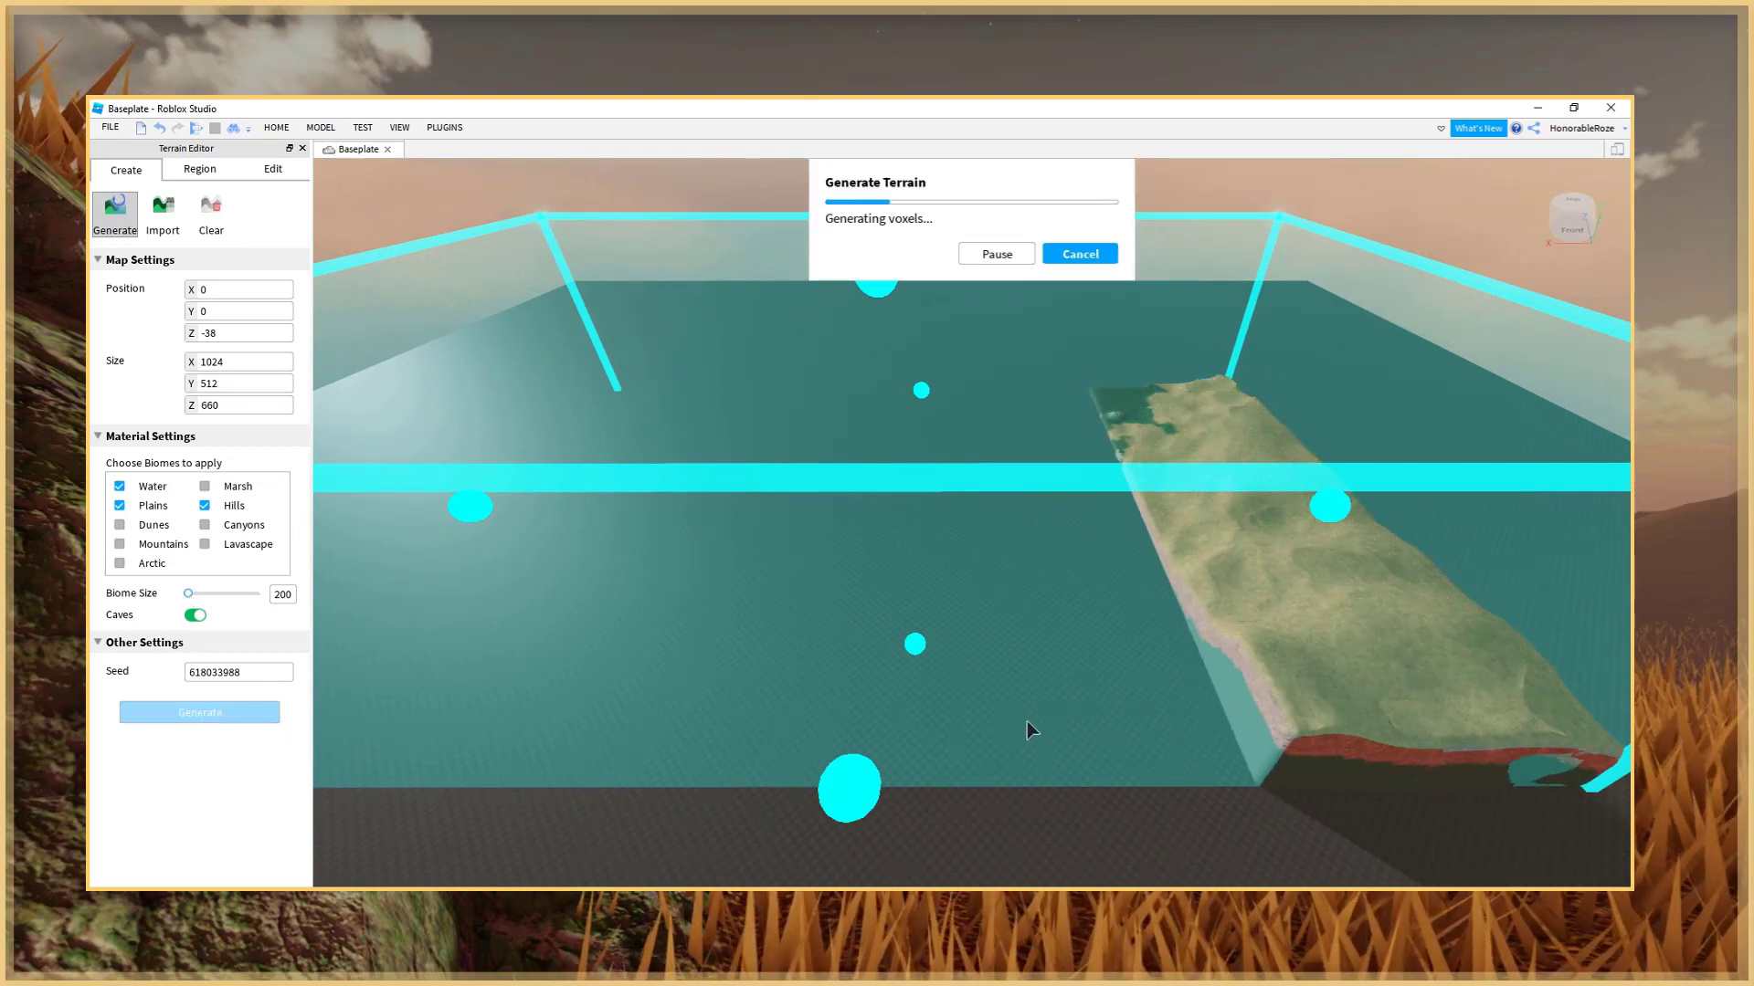
right_click_drag(1043, 721, 1037, 718)
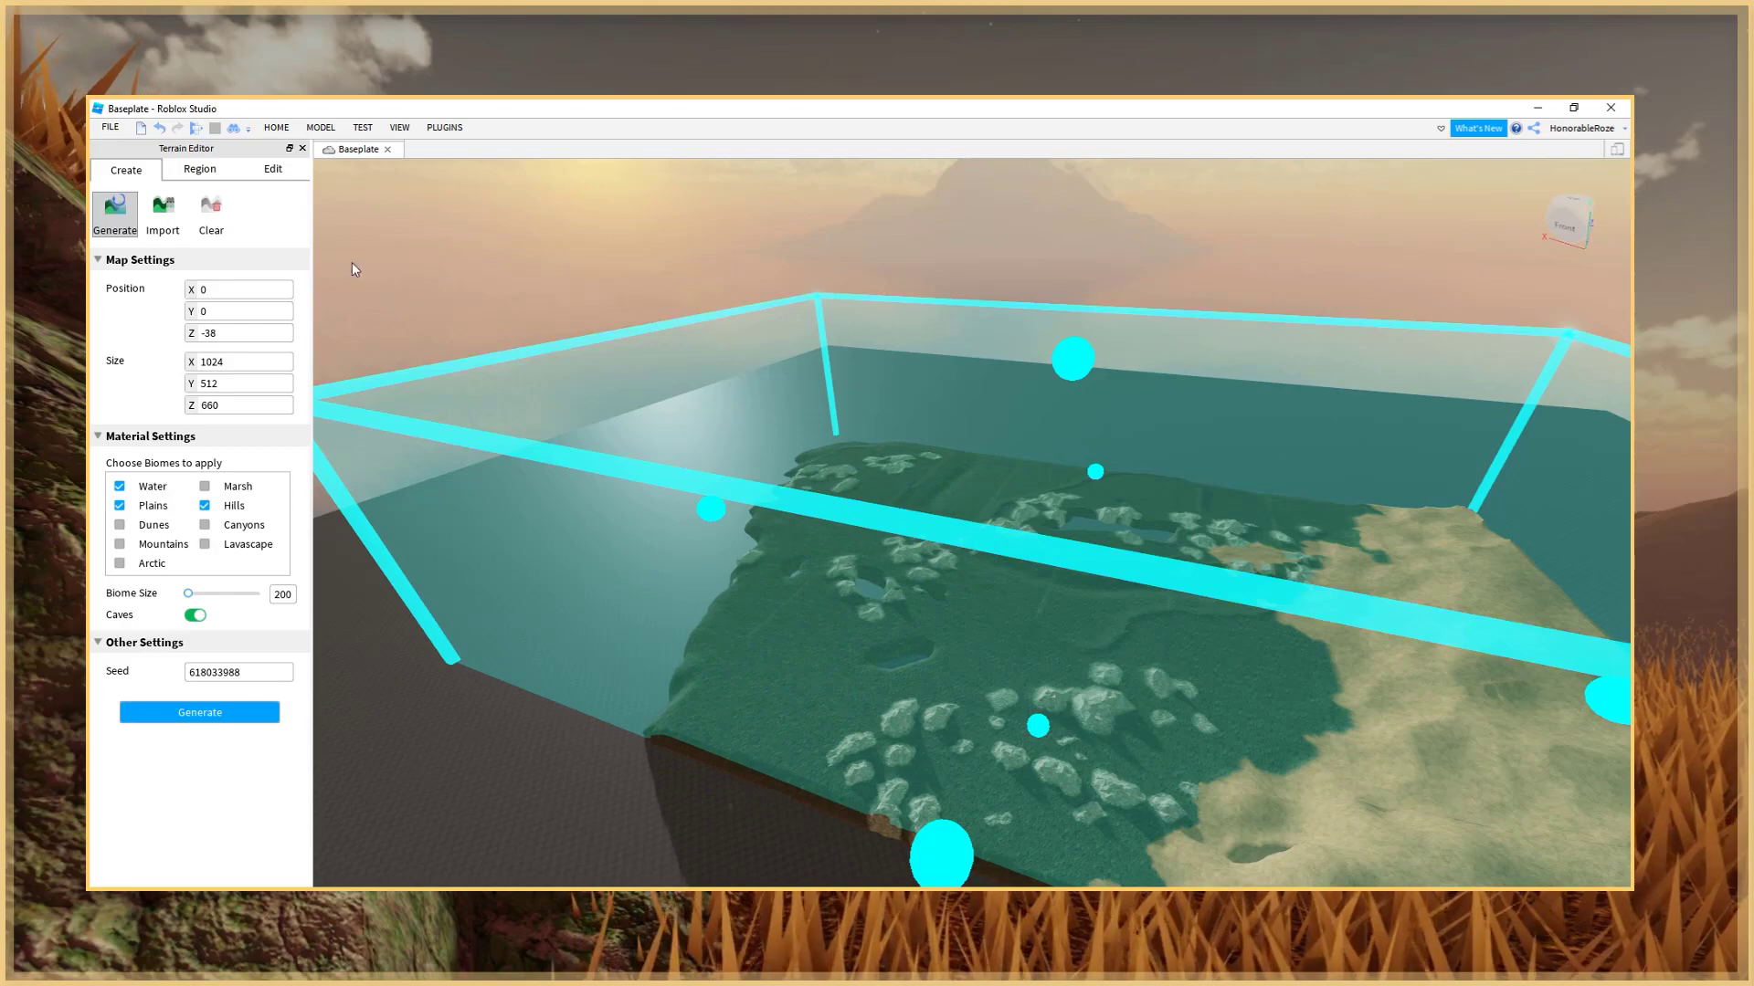
- Close the Terrain Editor and examine the generated terrain's surface, rocks and cave openings up close
left_click(302, 148)
scroll(737, 652, "up", 10)
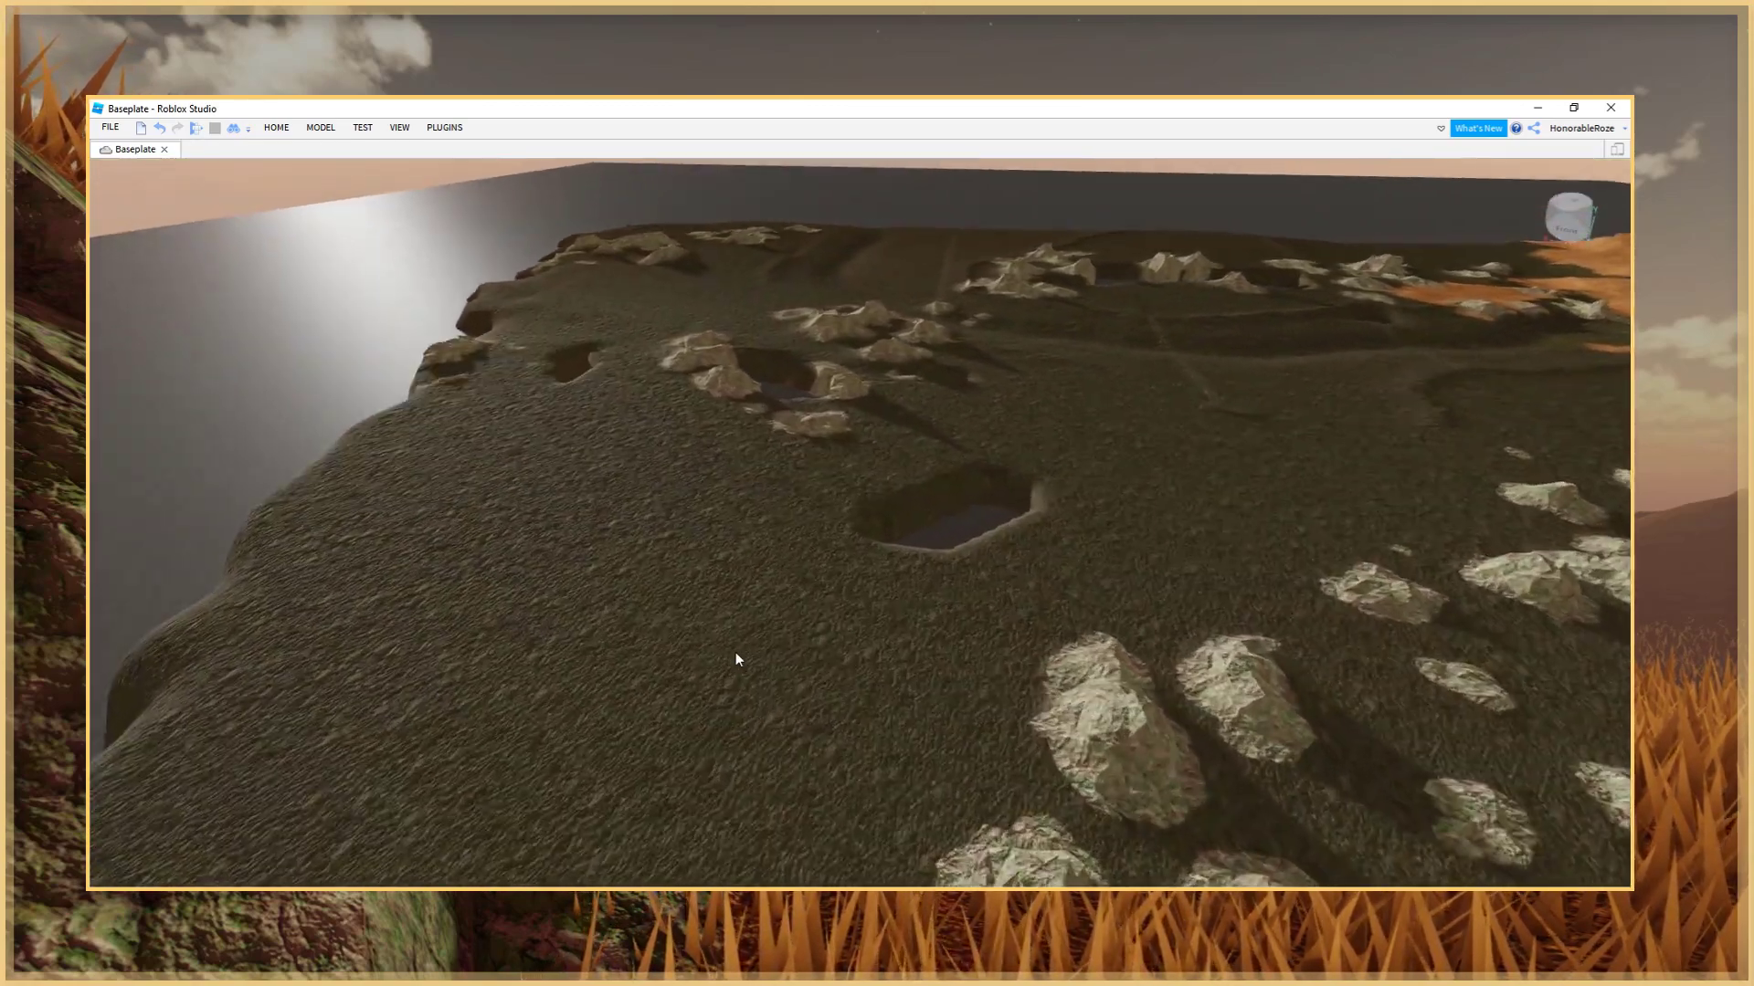
key("w")
right_click_drag(736, 653, 736, 652)
key("s")
key("a")
key("w")
key("a")
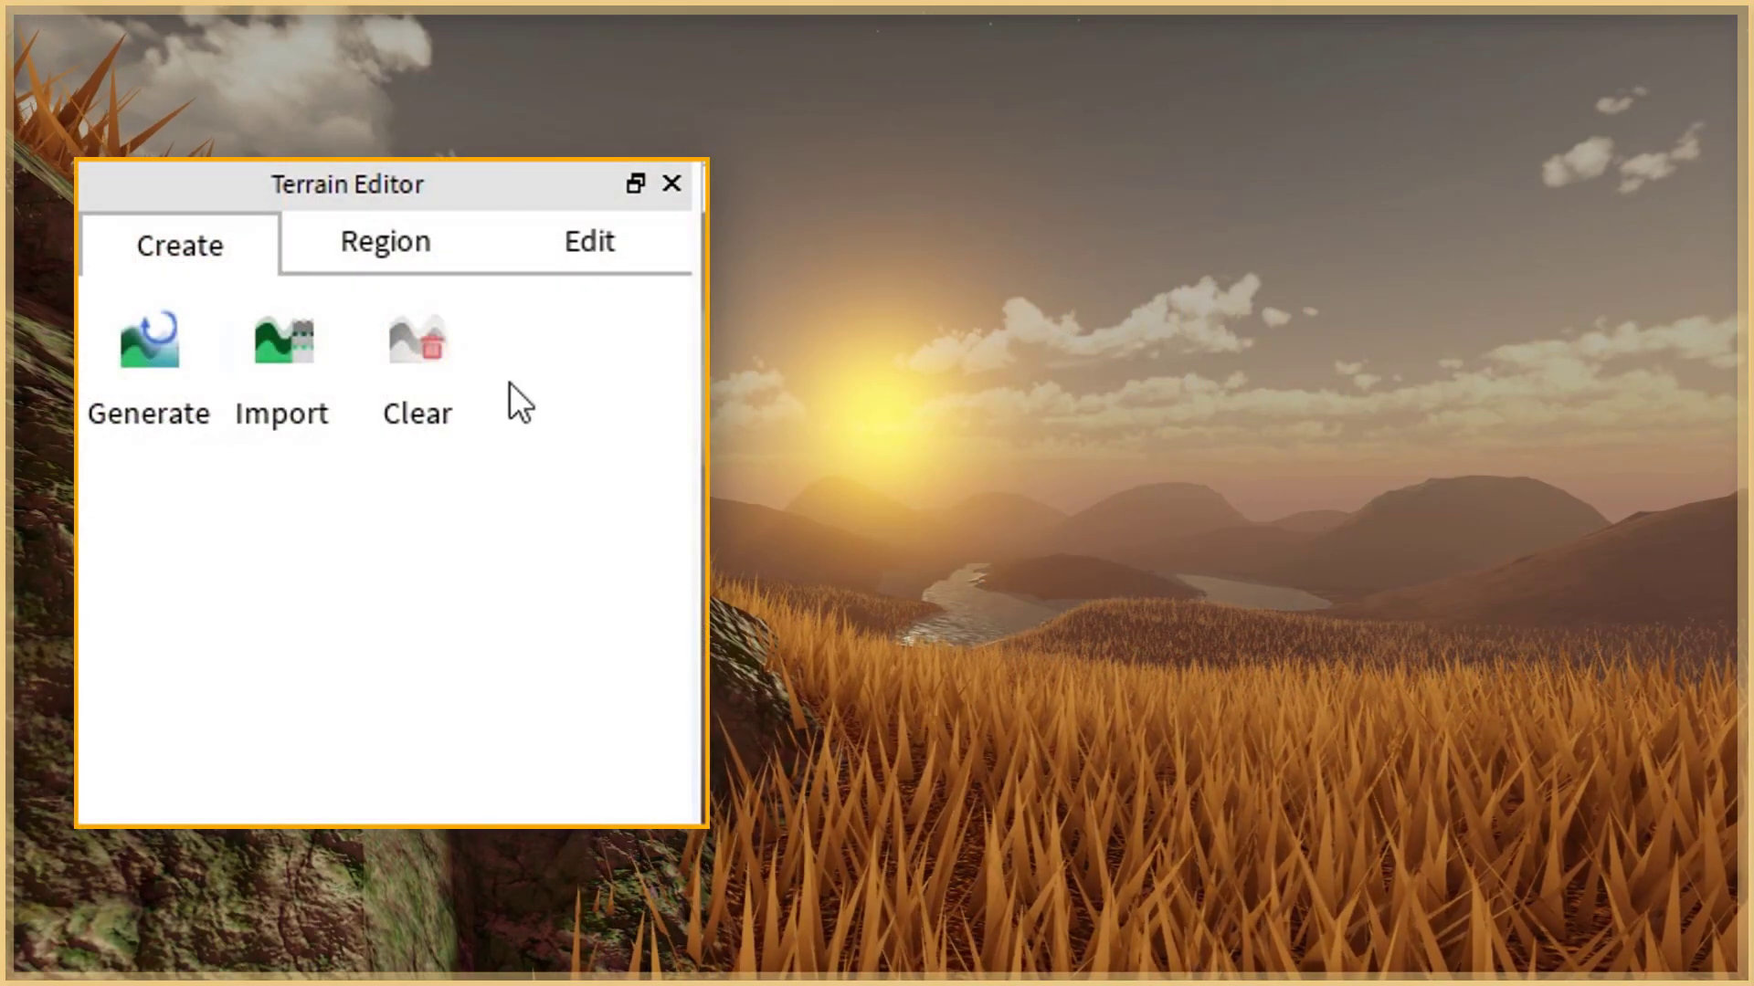
- Paint an upright wall of grass terrain in the empty space using the Add tool with a spherical brush of base size 6
left_click(545, 259)
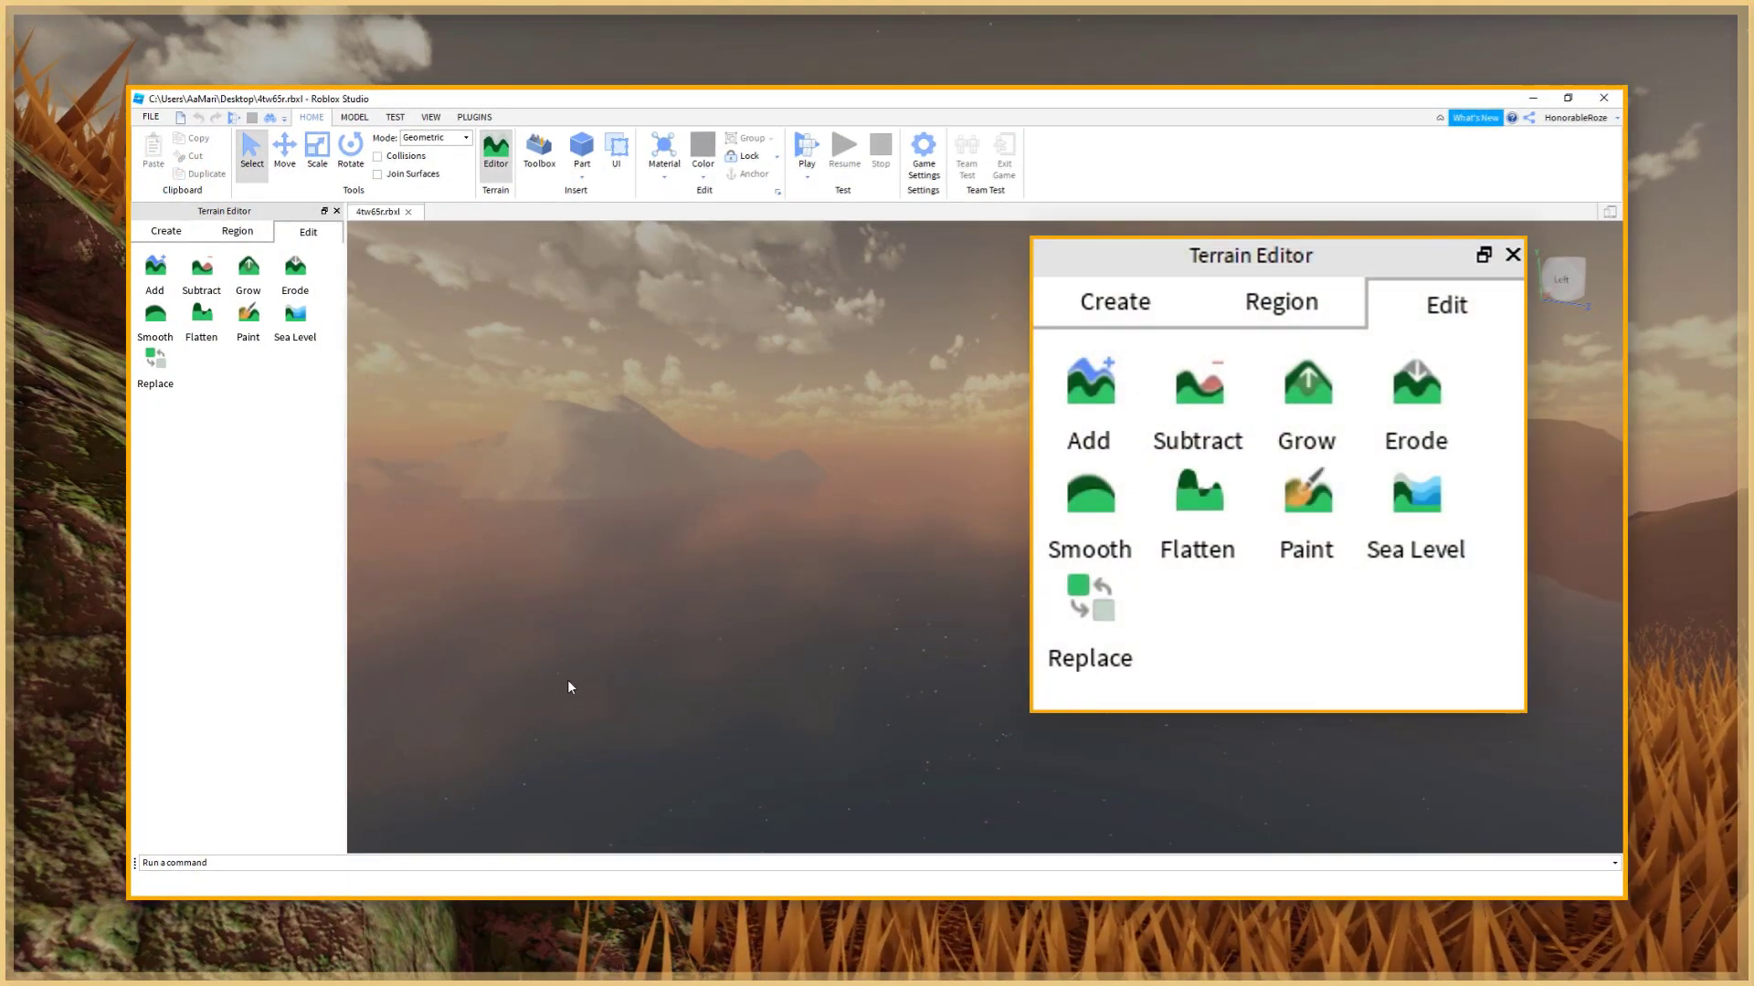
left_click(161, 281)
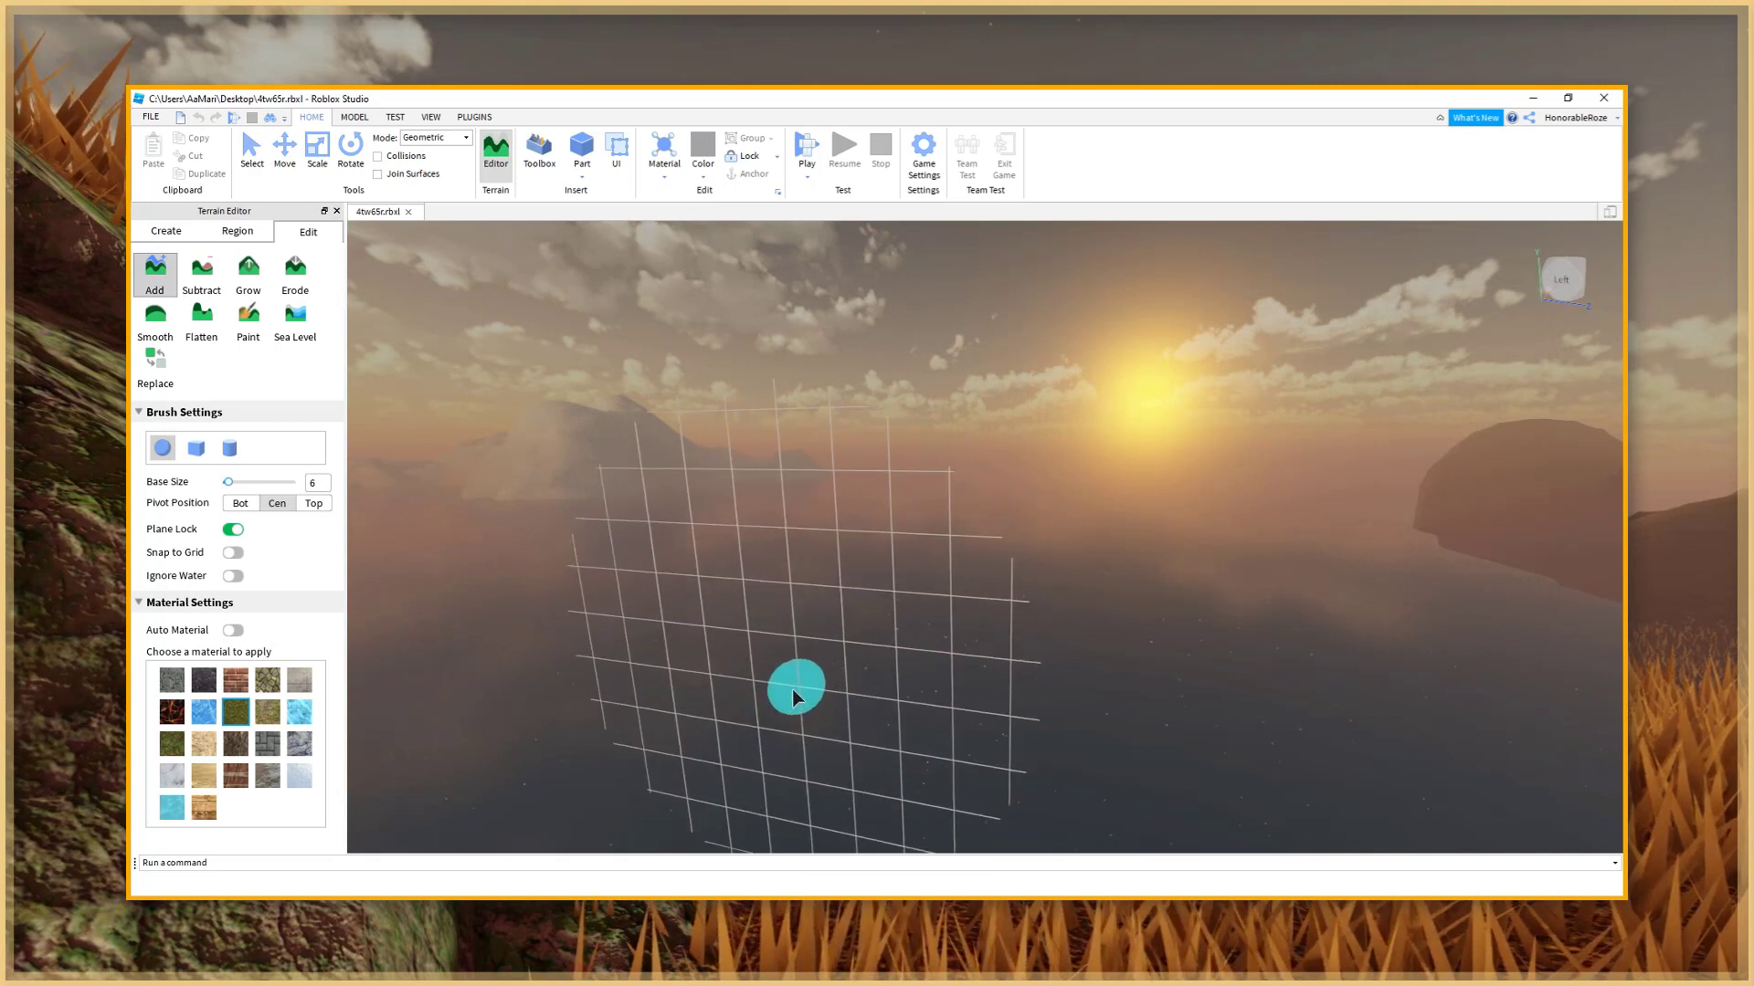
mouse_move(743, 730)
left_mouse_down()
mouse_move(756, 603)
mouse_move(820, 512)
left_mouse_up()
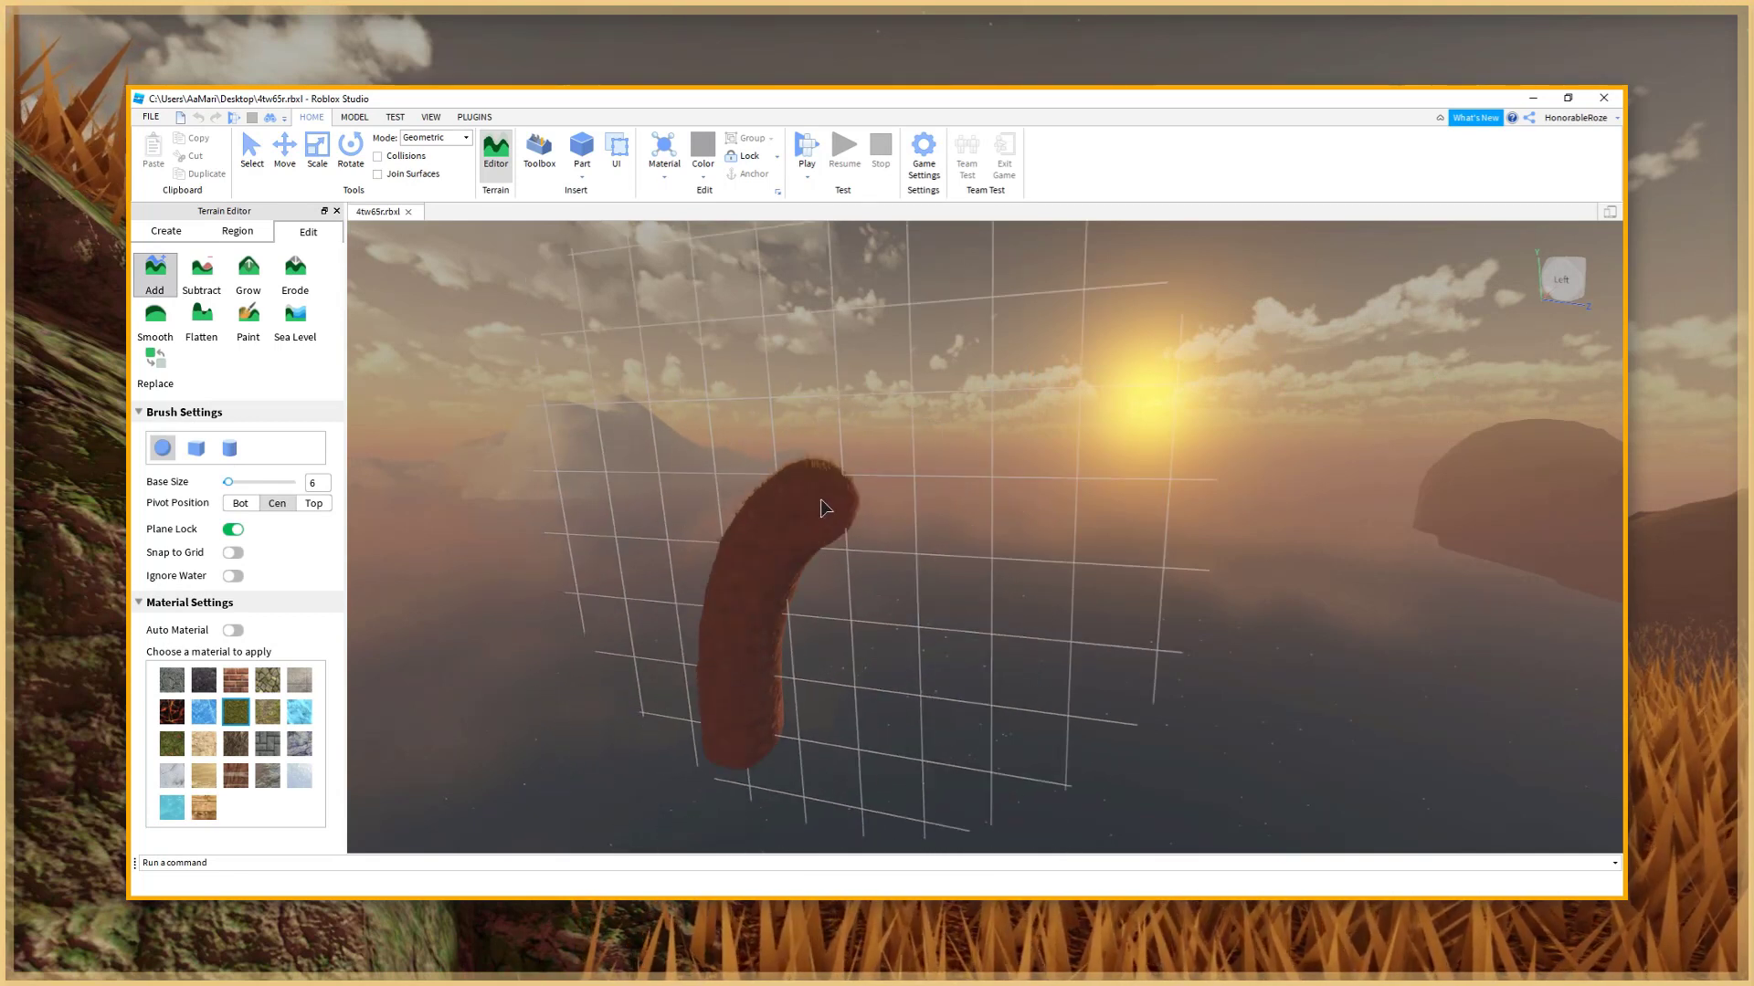
mouse_move(828, 571)
left_mouse_down()
mouse_move(793, 689)
mouse_move(591, 634)
mouse_move(682, 539)
mouse_move(521, 461)
mouse_move(560, 478)
mouse_move(698, 404)
mouse_move(874, 484)
mouse_move(818, 685)
mouse_move(603, 724)
left_mouse_up()
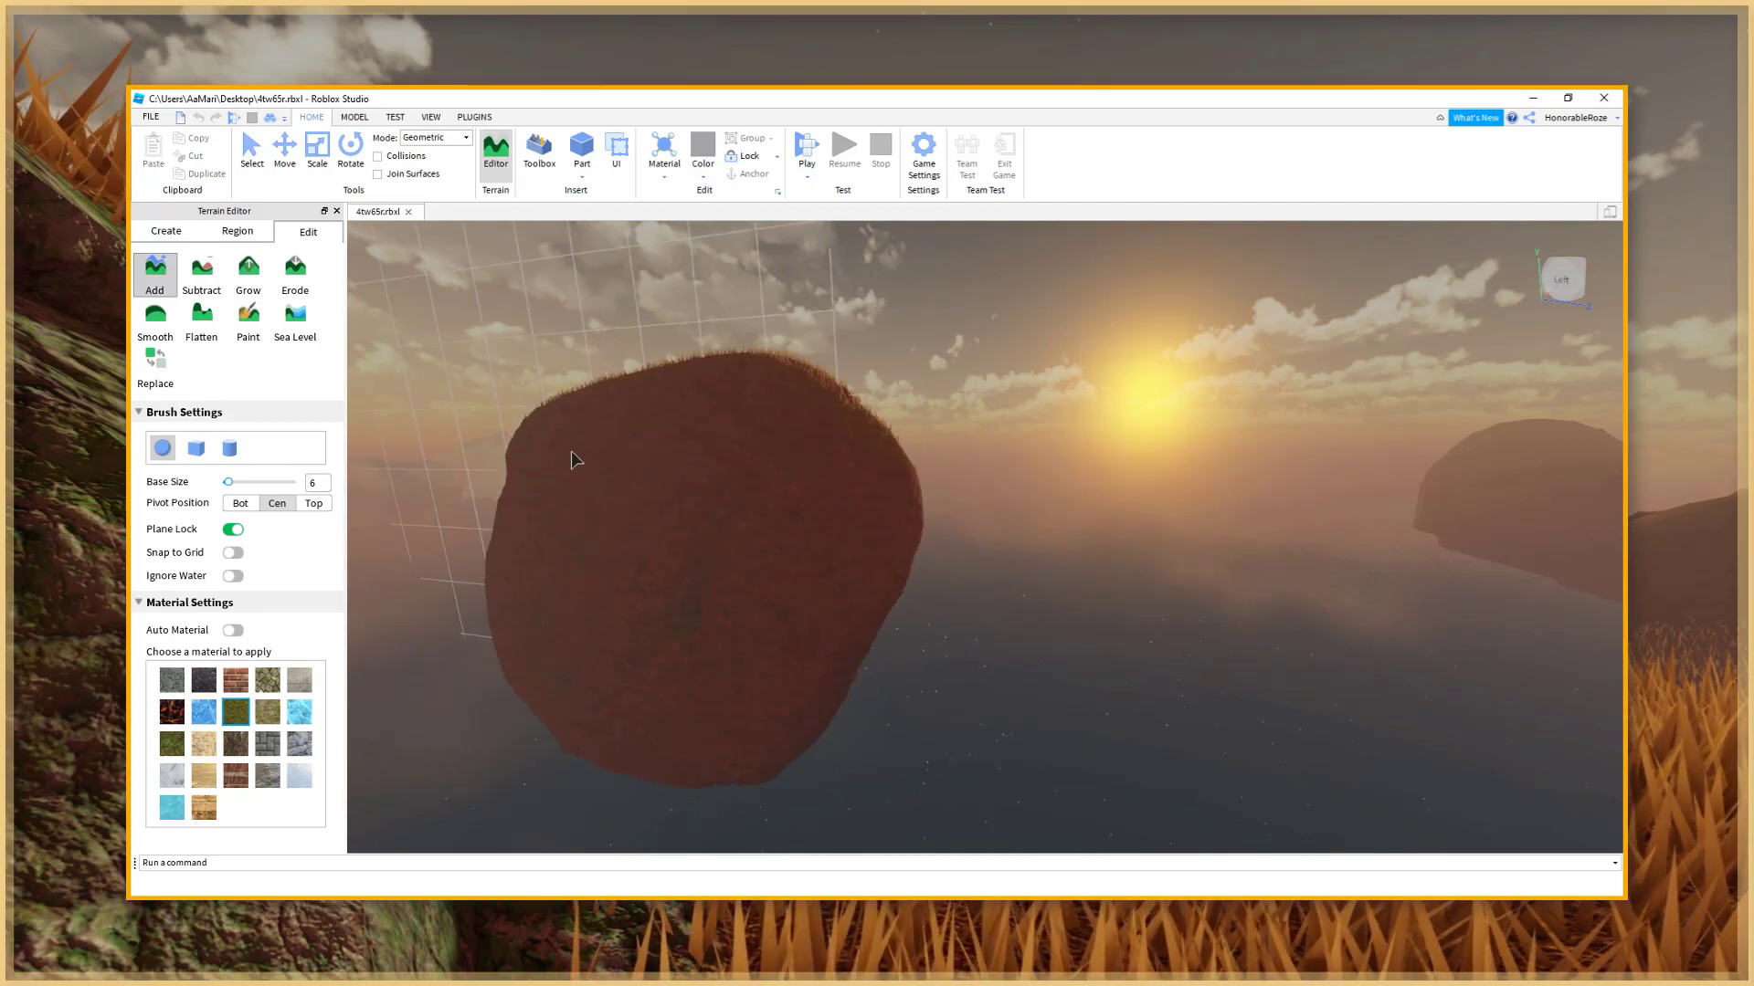
- Paint a broad, flat grass platform across the top of the wall with the Add brush, viewing it from above
mouse_move(842, 498)
right_mouse_down()
mouse_move(827, 548)
mouse_move(890, 577)
right_mouse_up()
key("e")
key("w")
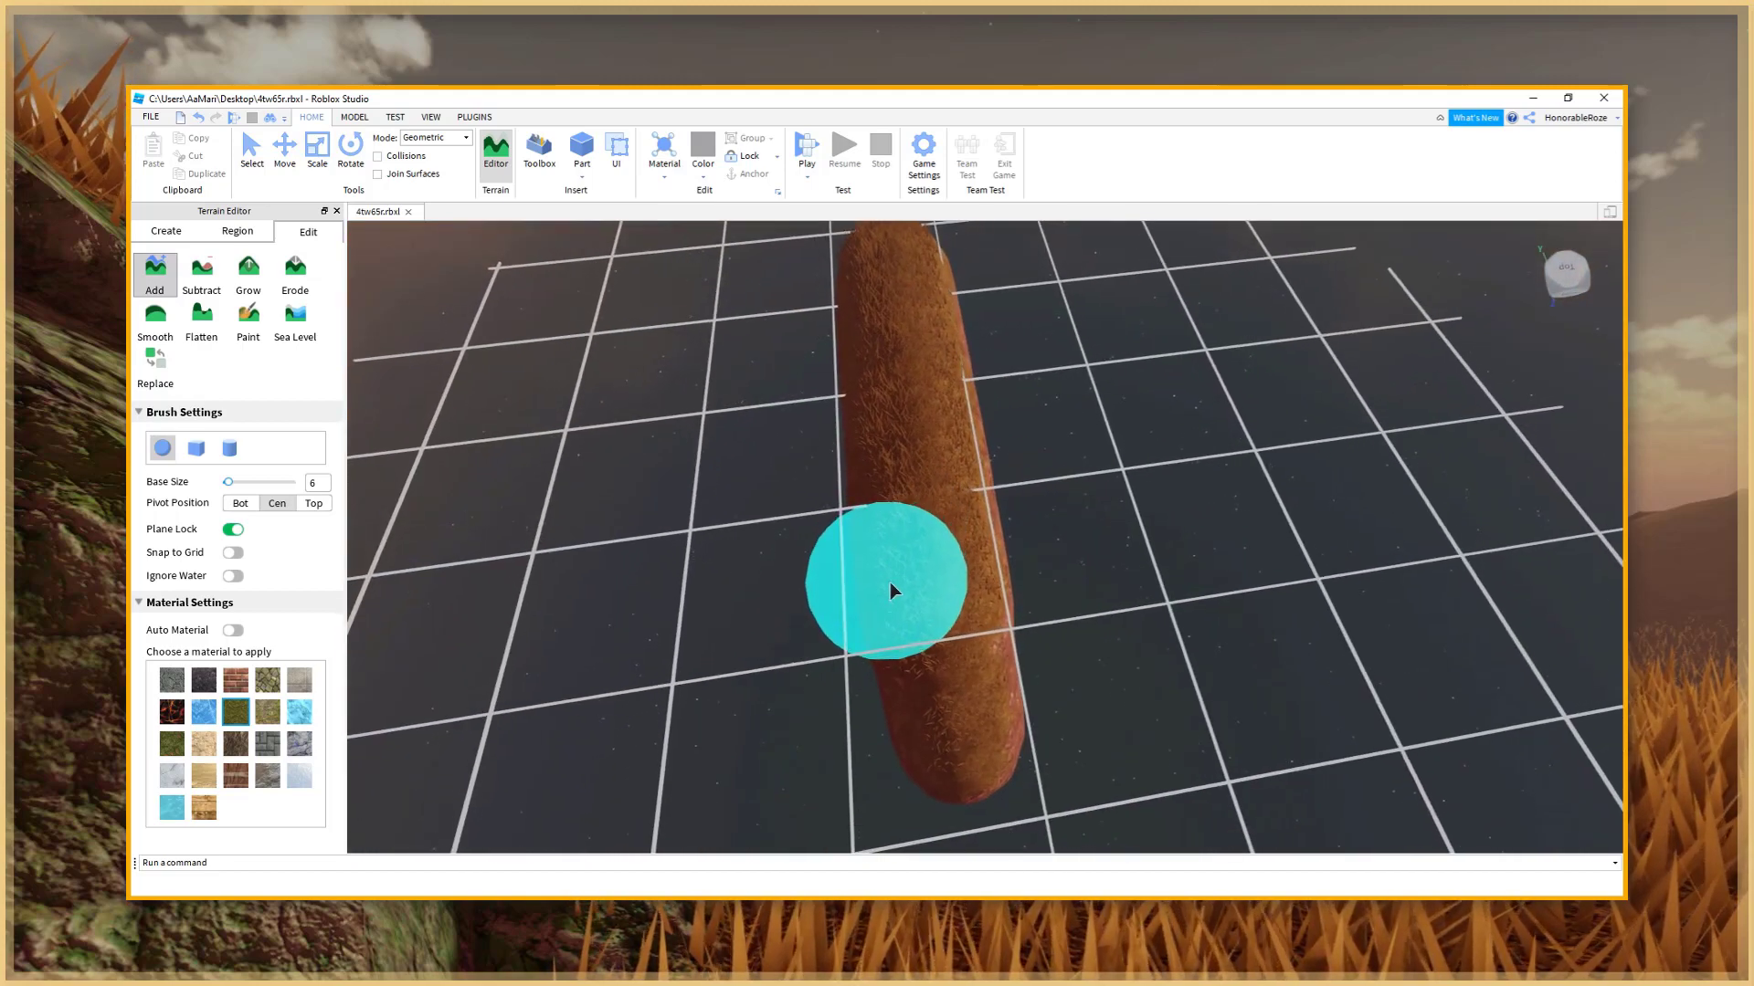
mouse_move(904, 527)
left_mouse_down()
mouse_move(676, 587)
mouse_move(944, 521)
left_mouse_up()
right_click_drag(943, 520, 944, 520)
mouse_move(943, 521)
left_mouse_down()
mouse_move(666, 510)
mouse_move(805, 468)
mouse_move(861, 491)
mouse_move(1028, 460)
mouse_move(793, 424)
mouse_move(999, 439)
mouse_move(1064, 388)
left_mouse_up()
key("a")
key("s")
left_click_drag(653, 338, 791, 410)
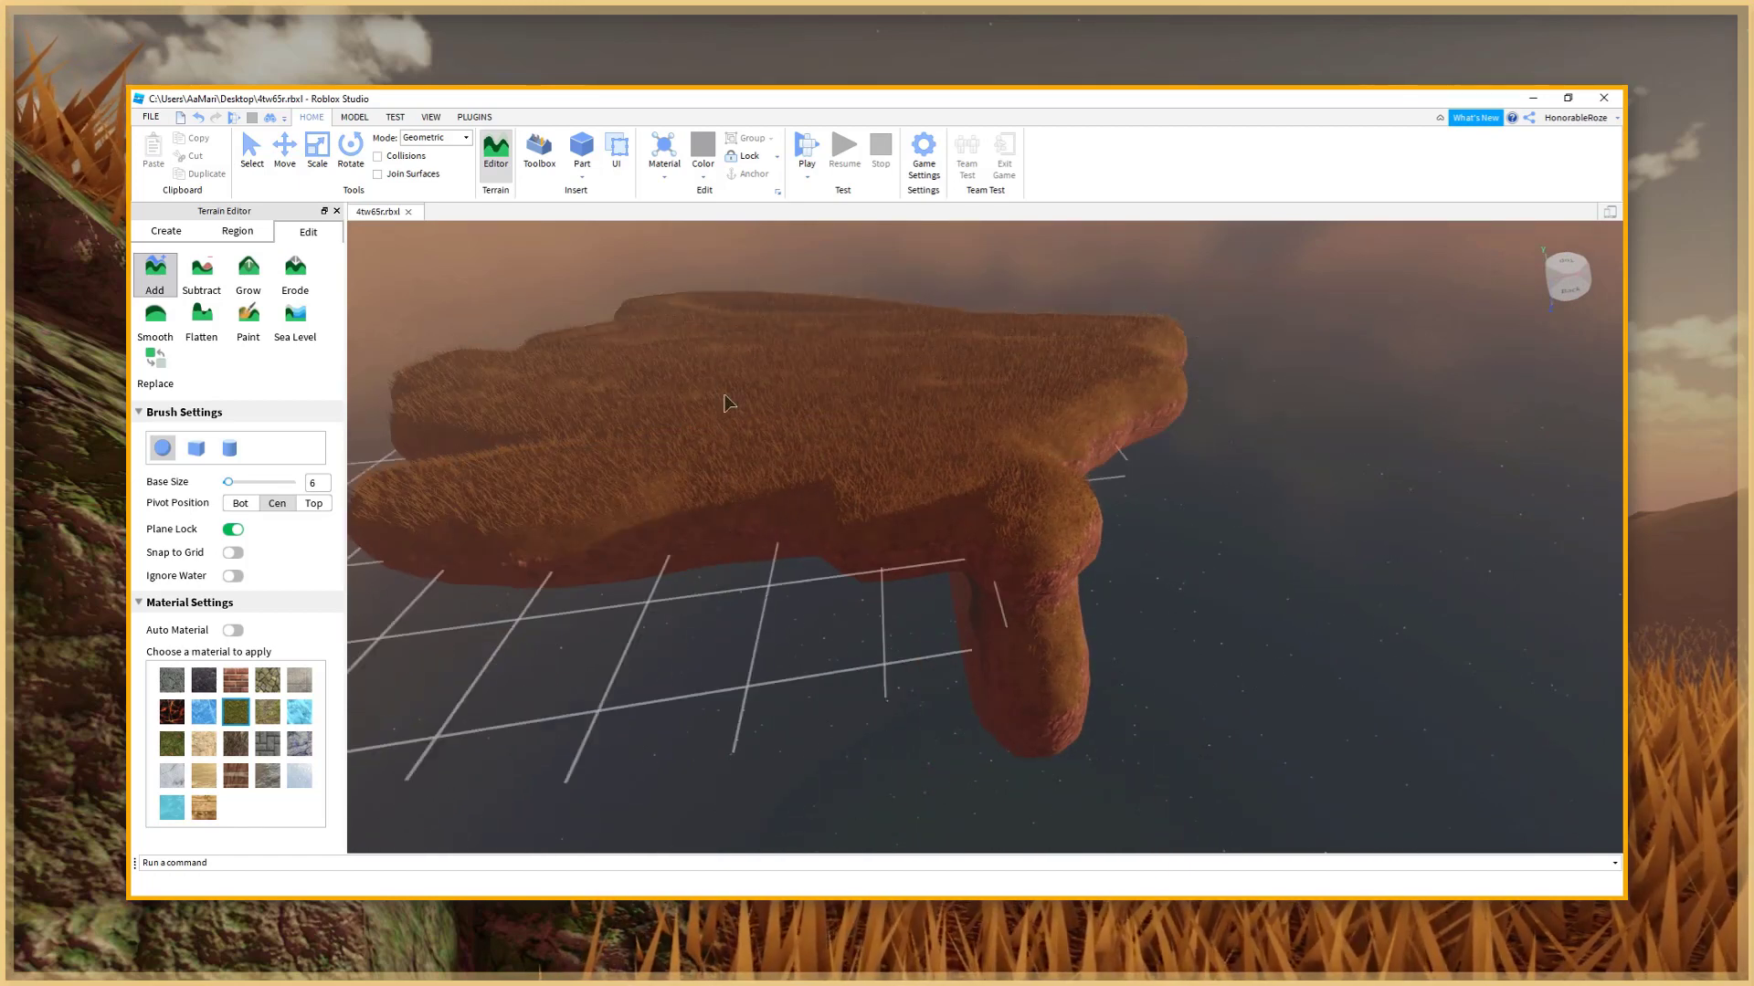
mouse_move(1046, 489)
left_mouse_down()
mouse_move(996, 631)
mouse_move(912, 508)
mouse_move(808, 497)
mouse_move(938, 593)
left_mouse_up()
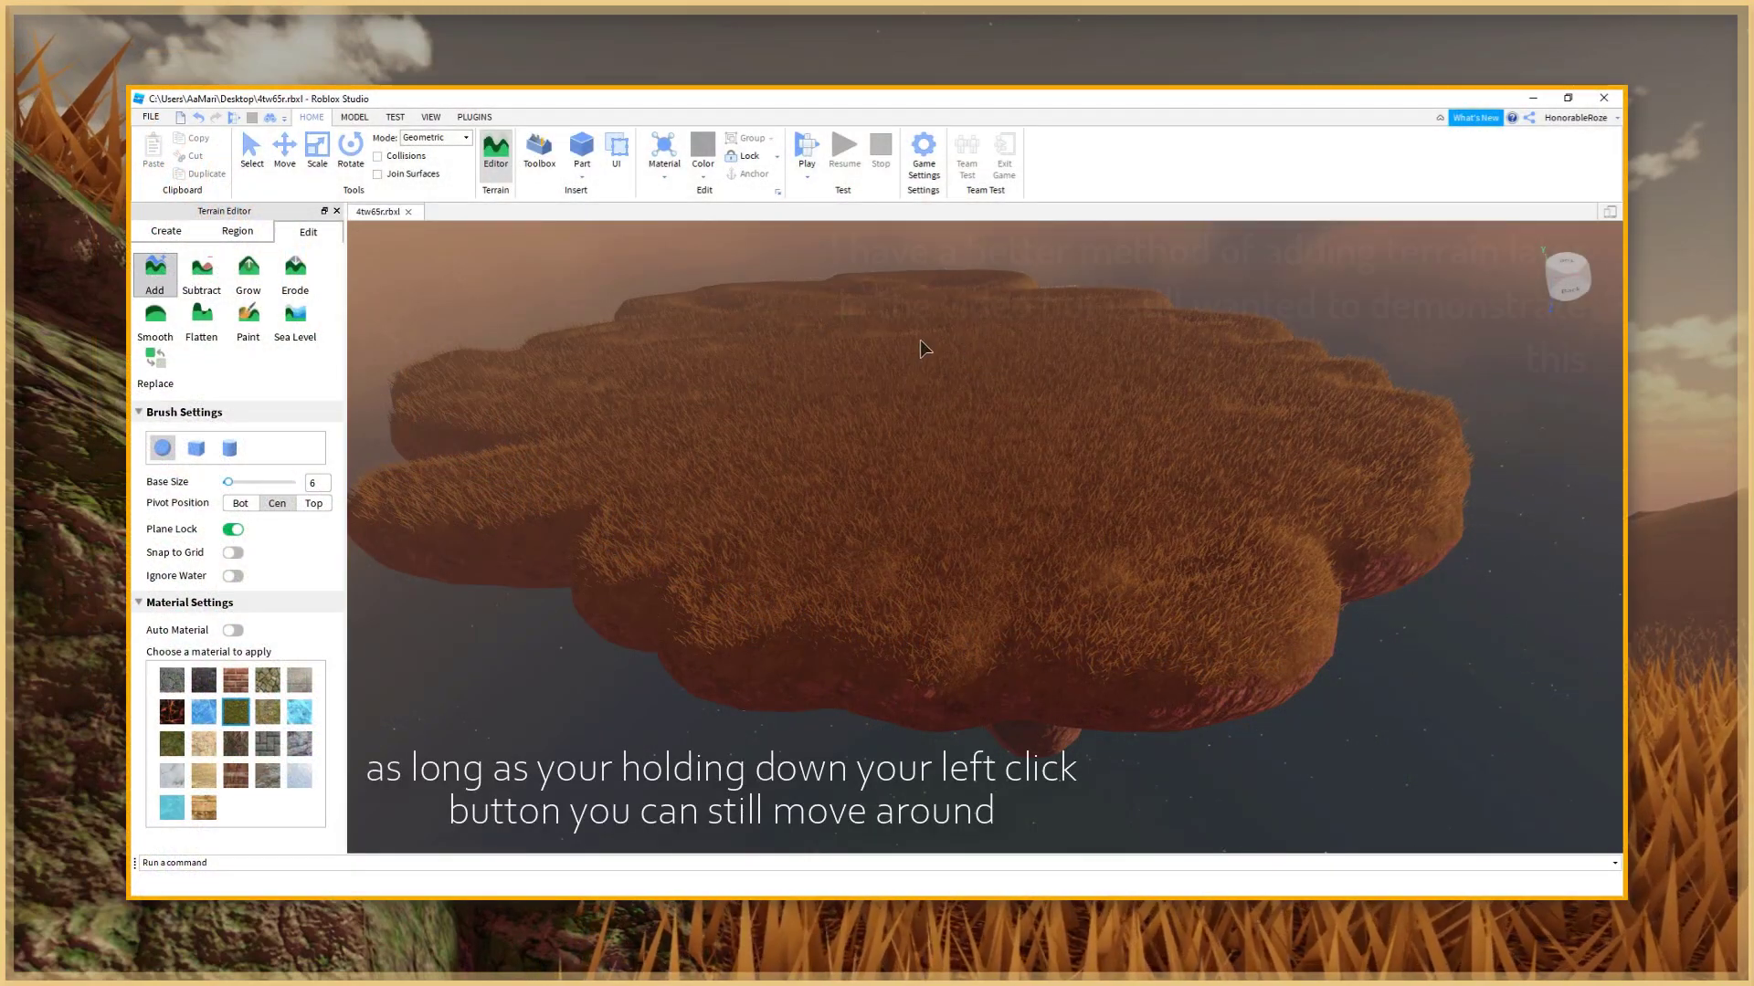
- Build upright grass columns on the platform with Add brush strokes from a low viewpoint
right_click_drag(1191, 509, 1068, 510)
key("w")
key("w")
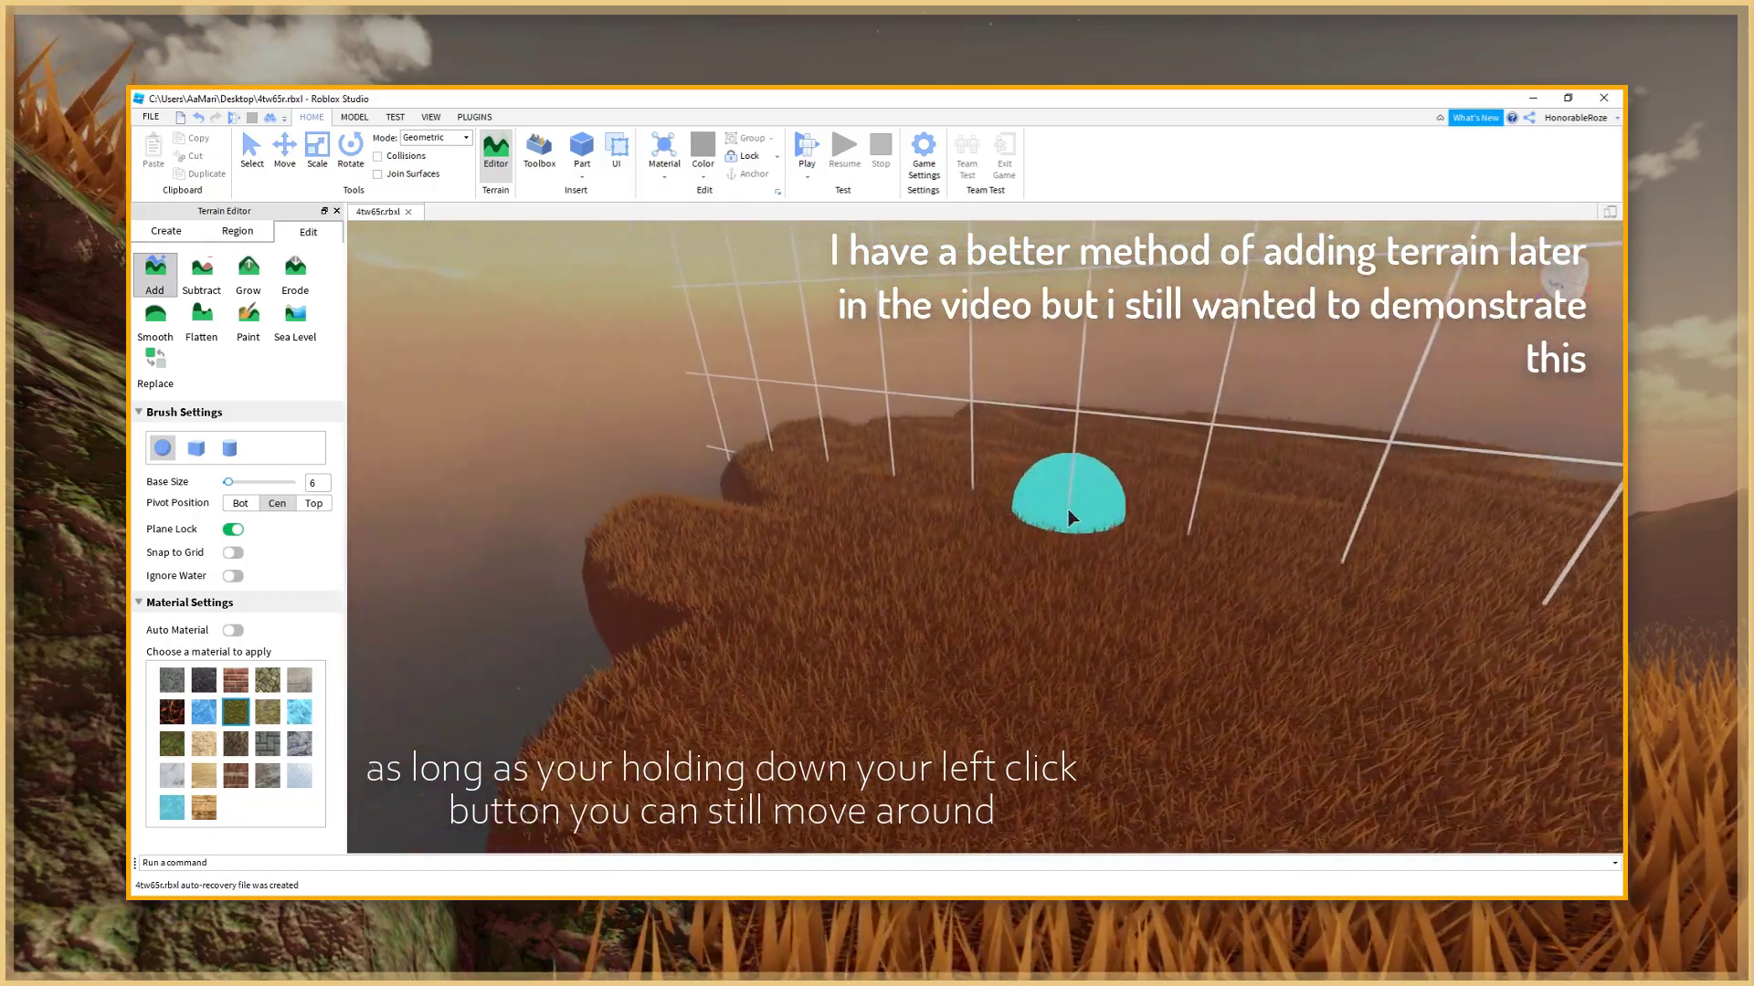
mouse_move(1070, 513)
left_mouse_down()
mouse_move(1000, 403)
mouse_move(1022, 595)
left_mouse_up()
right_click_drag(1022, 595, 1037, 593)
key("w")
key("s")
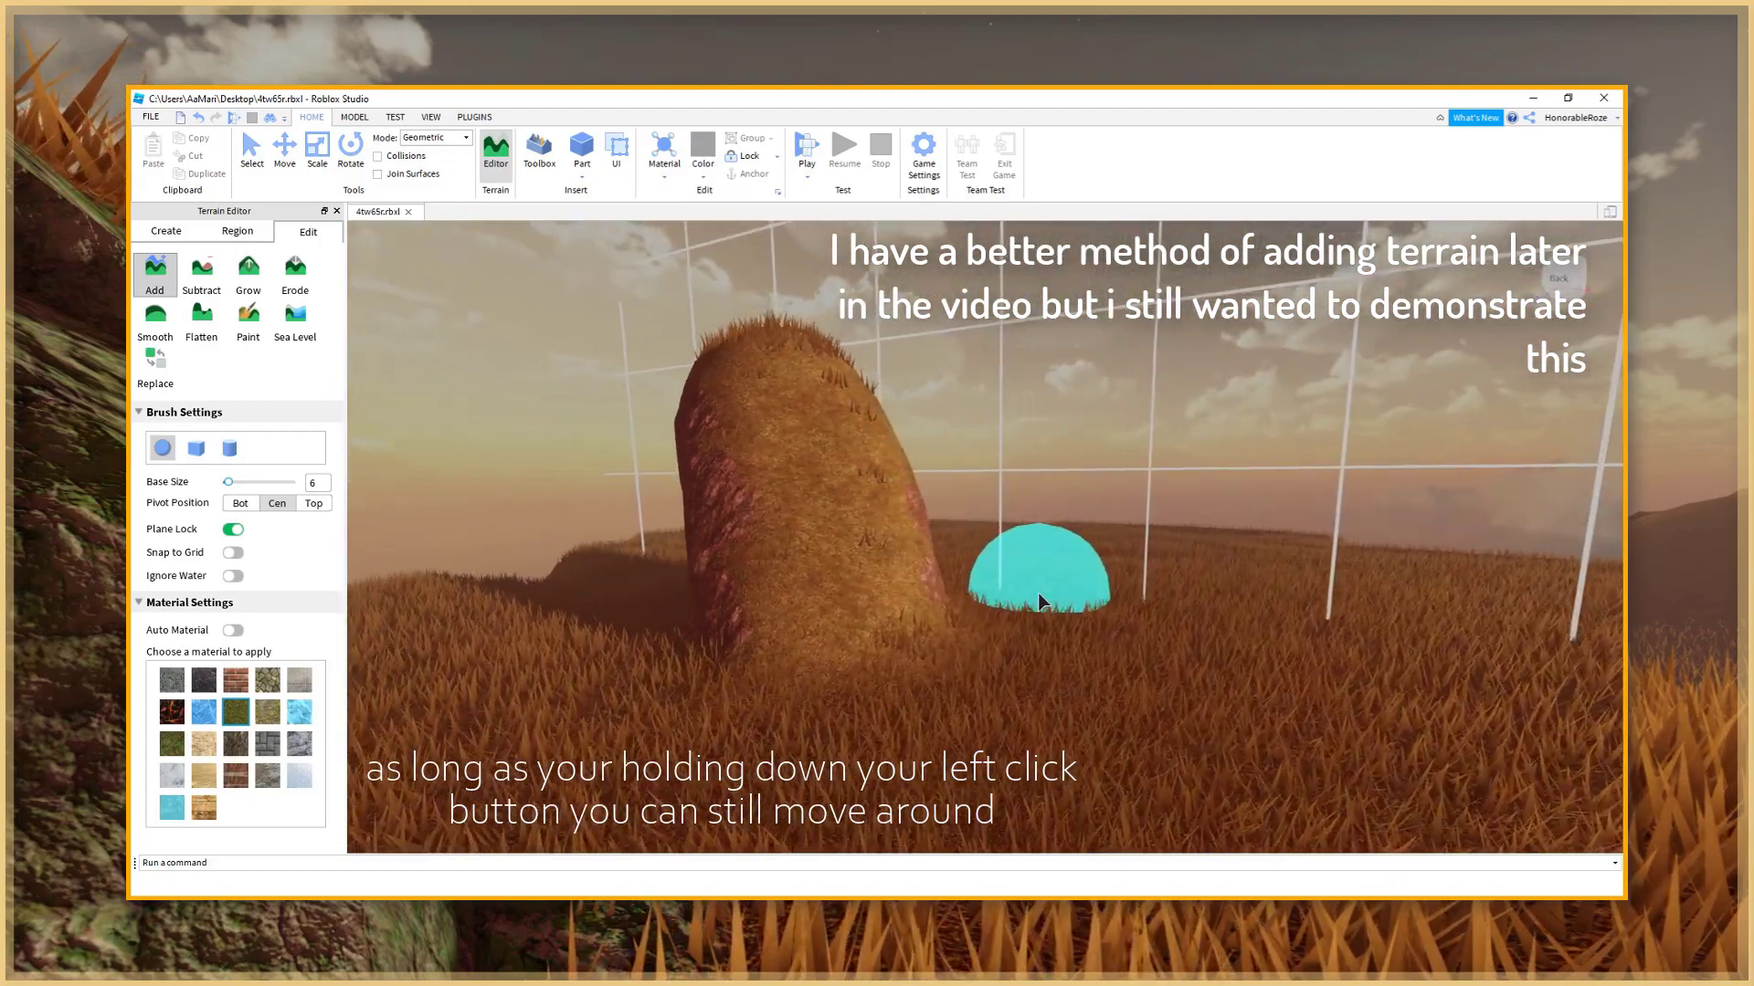
mouse_move(962, 607)
left_mouse_down()
mouse_move(968, 494)
mouse_move(1035, 355)
mouse_move(1055, 448)
left_mouse_up()
key("s")
right_click_drag(937, 600, 939, 604)
left_click_drag(939, 605, 940, 504)
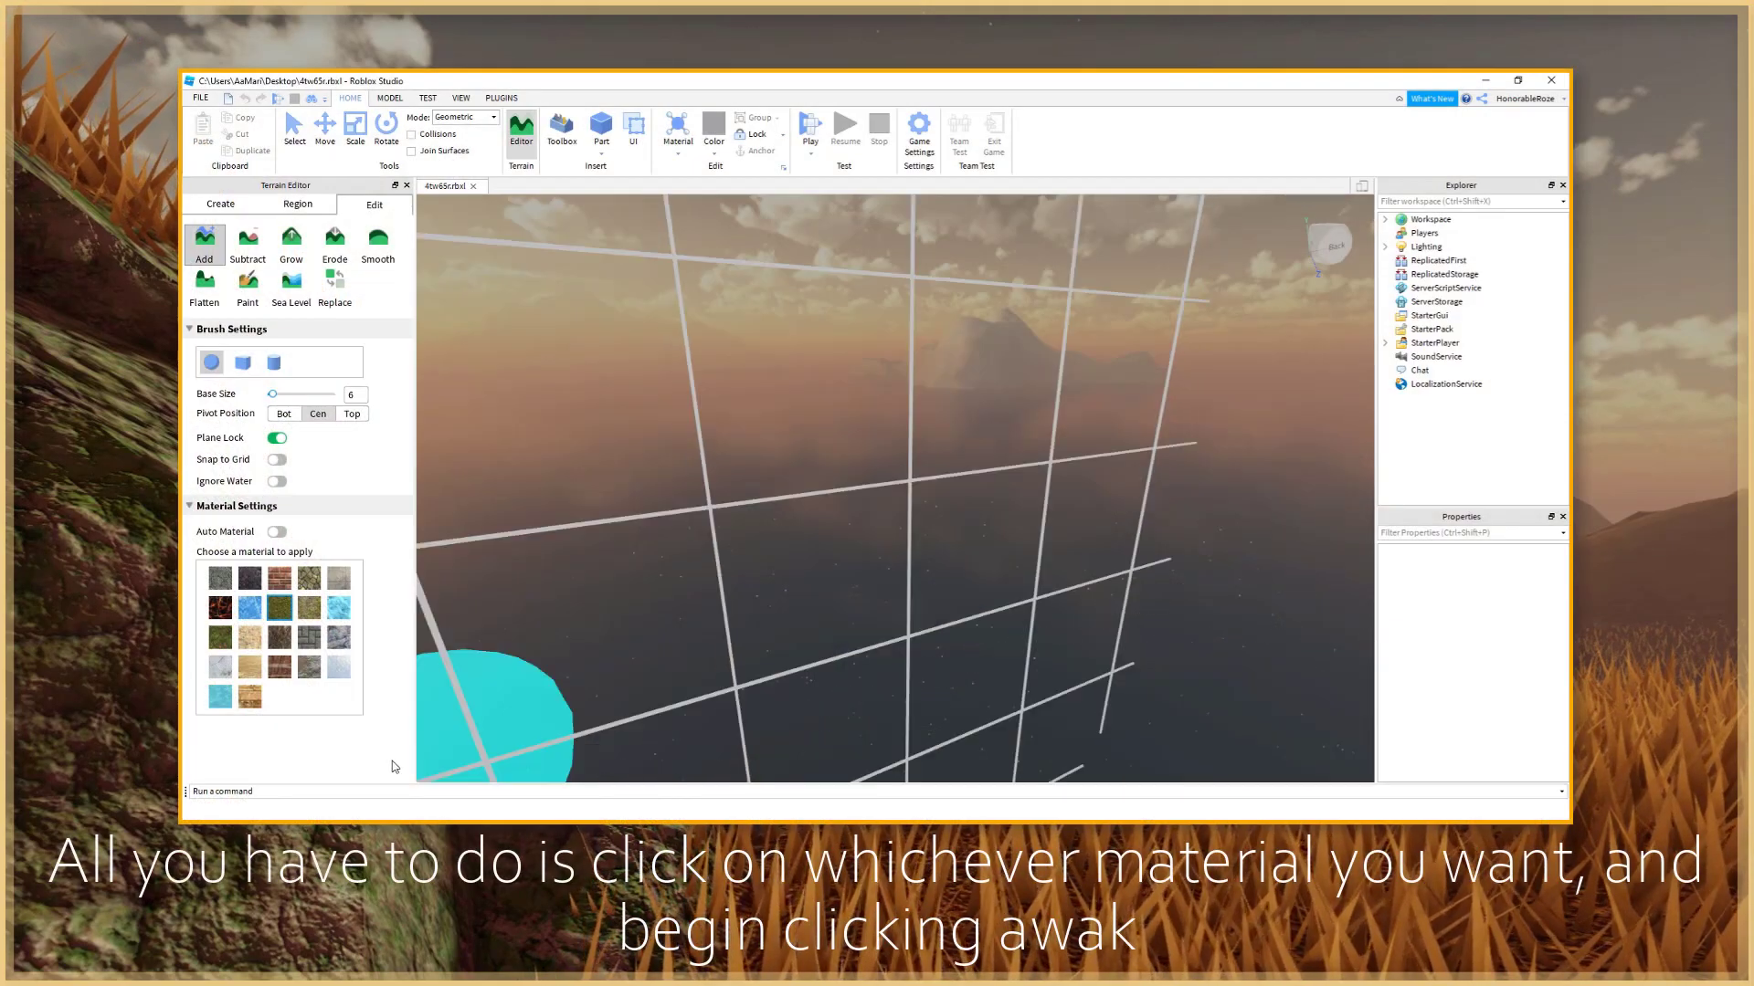
- Choose the blue glacier material for the Add brush
left_click(250, 608)
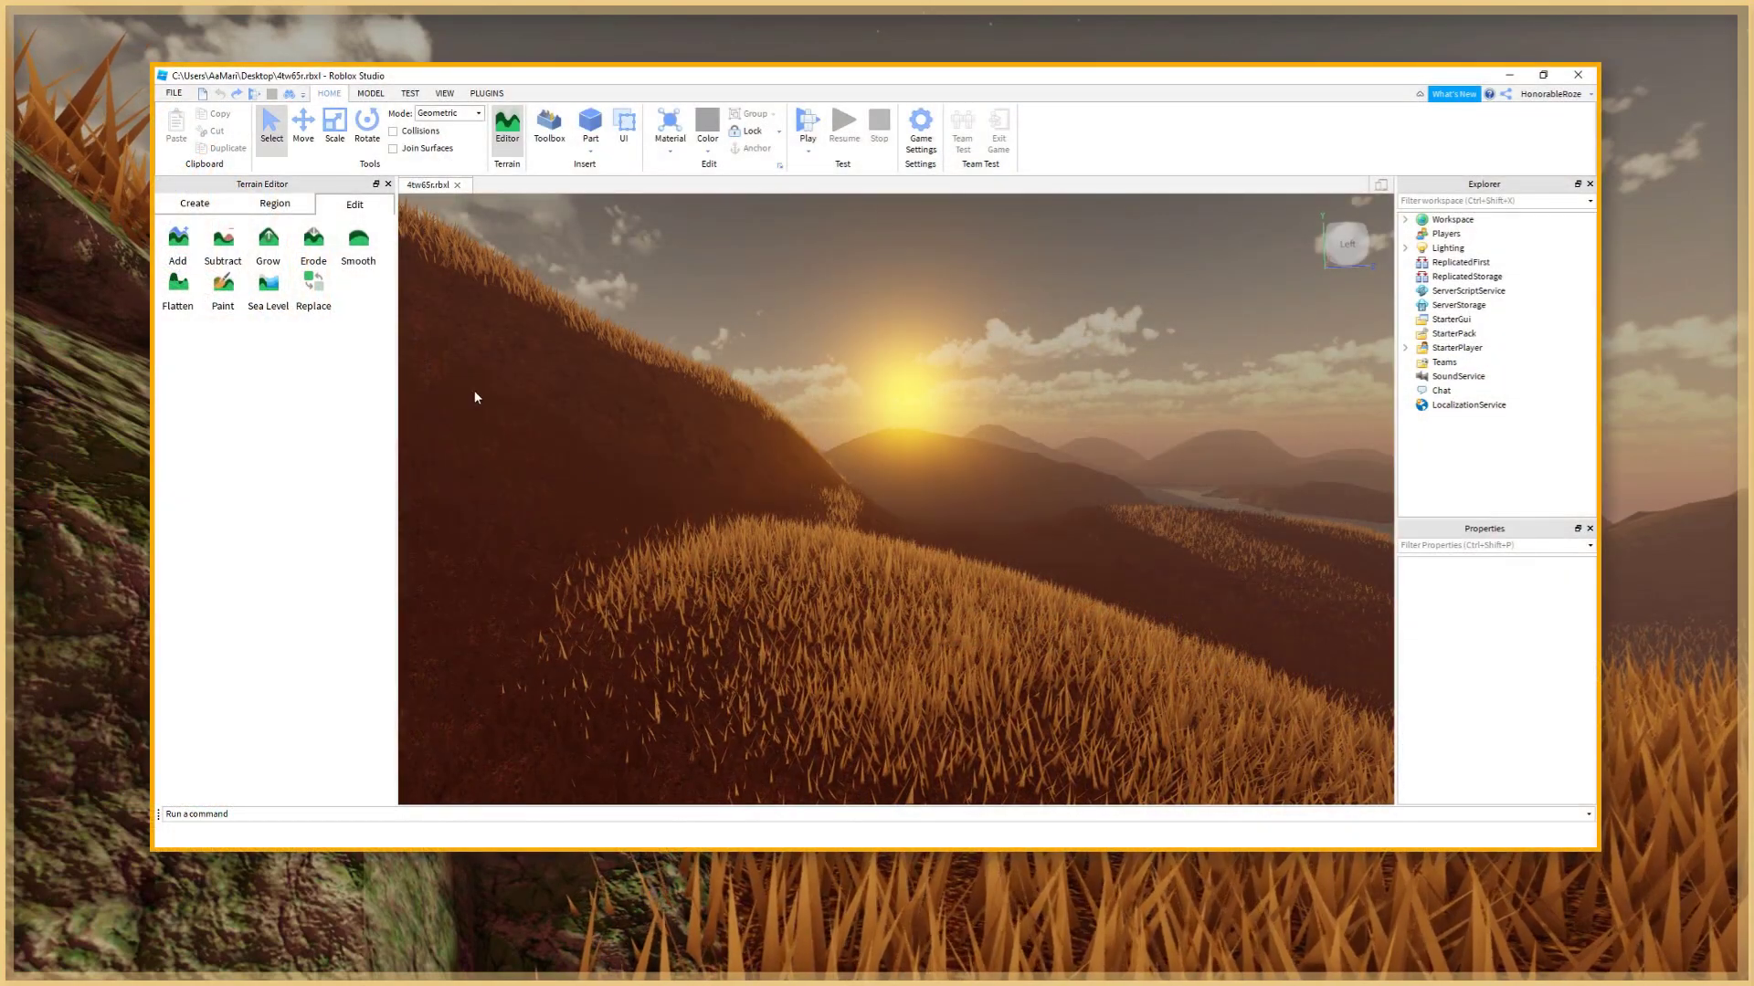
- Carve a trench through the grassy hillside using the Subtract tool with a spherical brush of base size 6
left_click(224, 248)
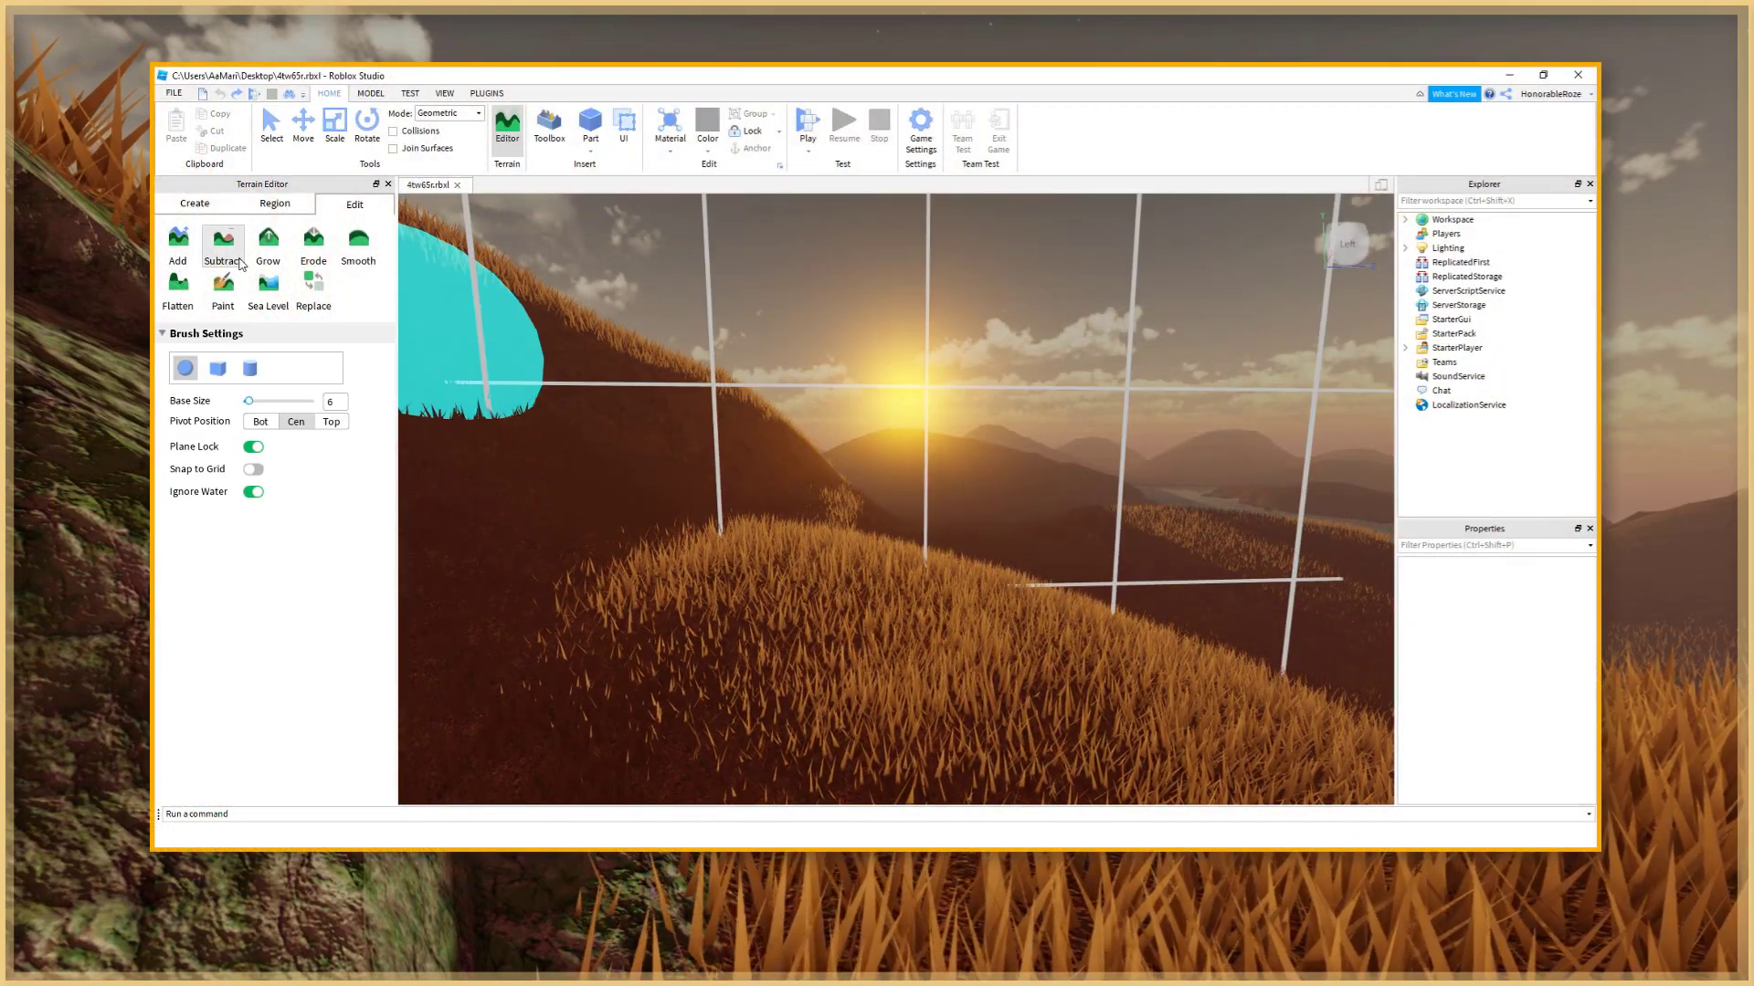
right_click_drag(1031, 526, 968, 585)
mouse_move(873, 447)
left_mouse_down()
mouse_move(752, 419)
mouse_move(799, 587)
mouse_move(900, 589)
left_mouse_up()
mouse_move(1014, 559)
right_mouse_down()
mouse_move(1029, 544)
mouse_move(980, 529)
right_mouse_up()
mouse_move(959, 539)
left_mouse_down()
mouse_move(882, 553)
mouse_move(1059, 636)
mouse_move(861, 292)
left_mouse_up()
mouse_move(974, 448)
right_mouse_down()
mouse_move(1155, 501)
mouse_move(916, 542)
mouse_move(930, 520)
right_mouse_up()
mouse_move(930, 521)
left_mouse_down()
mouse_move(853, 513)
mouse_move(895, 516)
left_mouse_up()
right_click_drag(932, 516, 968, 517)
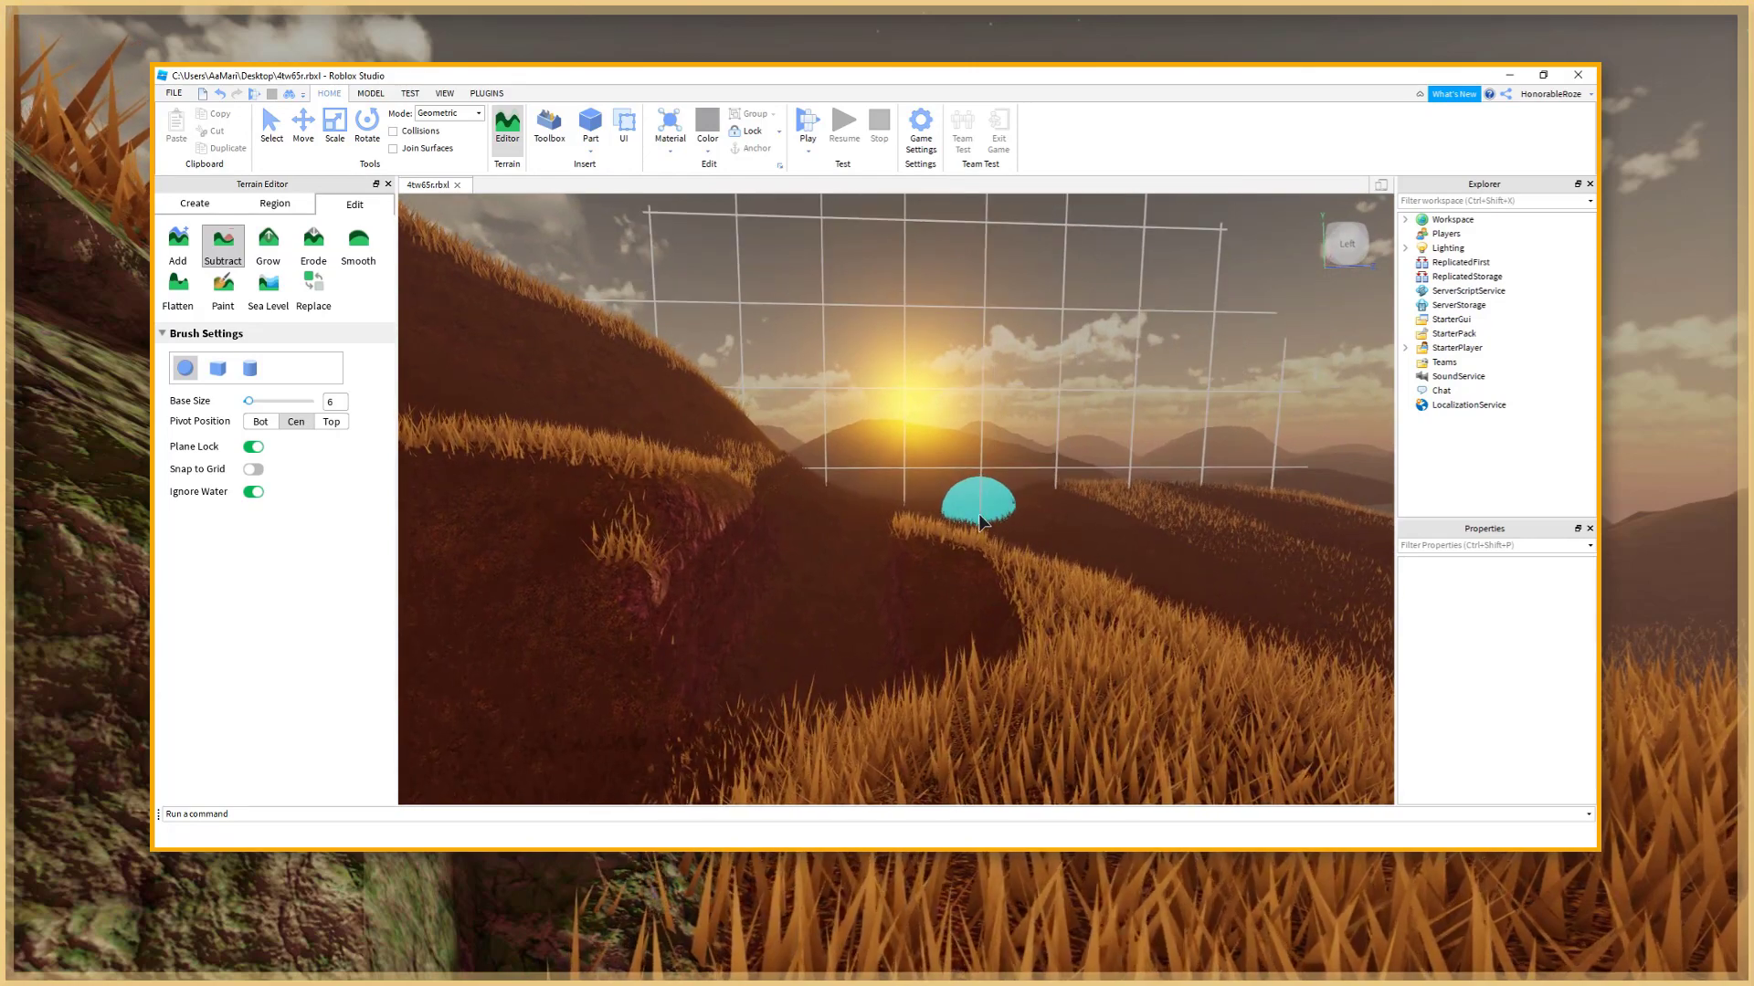
left_click(229, 263)
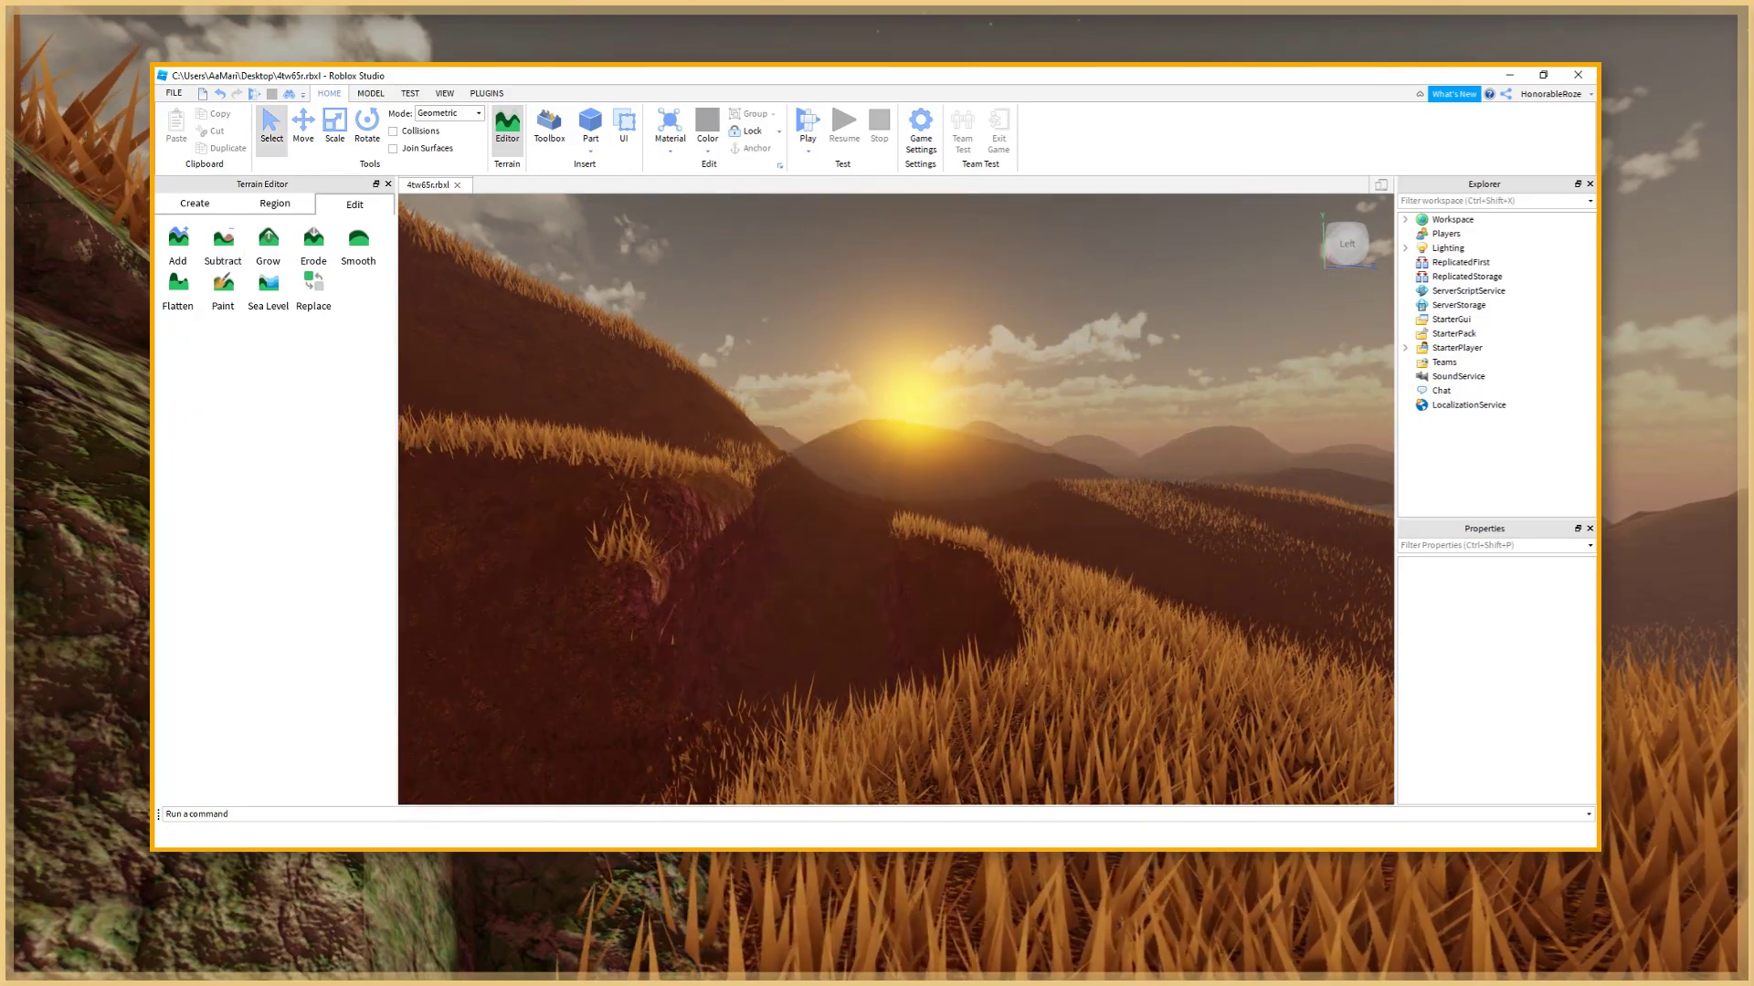
- Raise a grass hill on the flat field using the Grow tool with base size 20 and strength 1
mouse_move(614, 859)
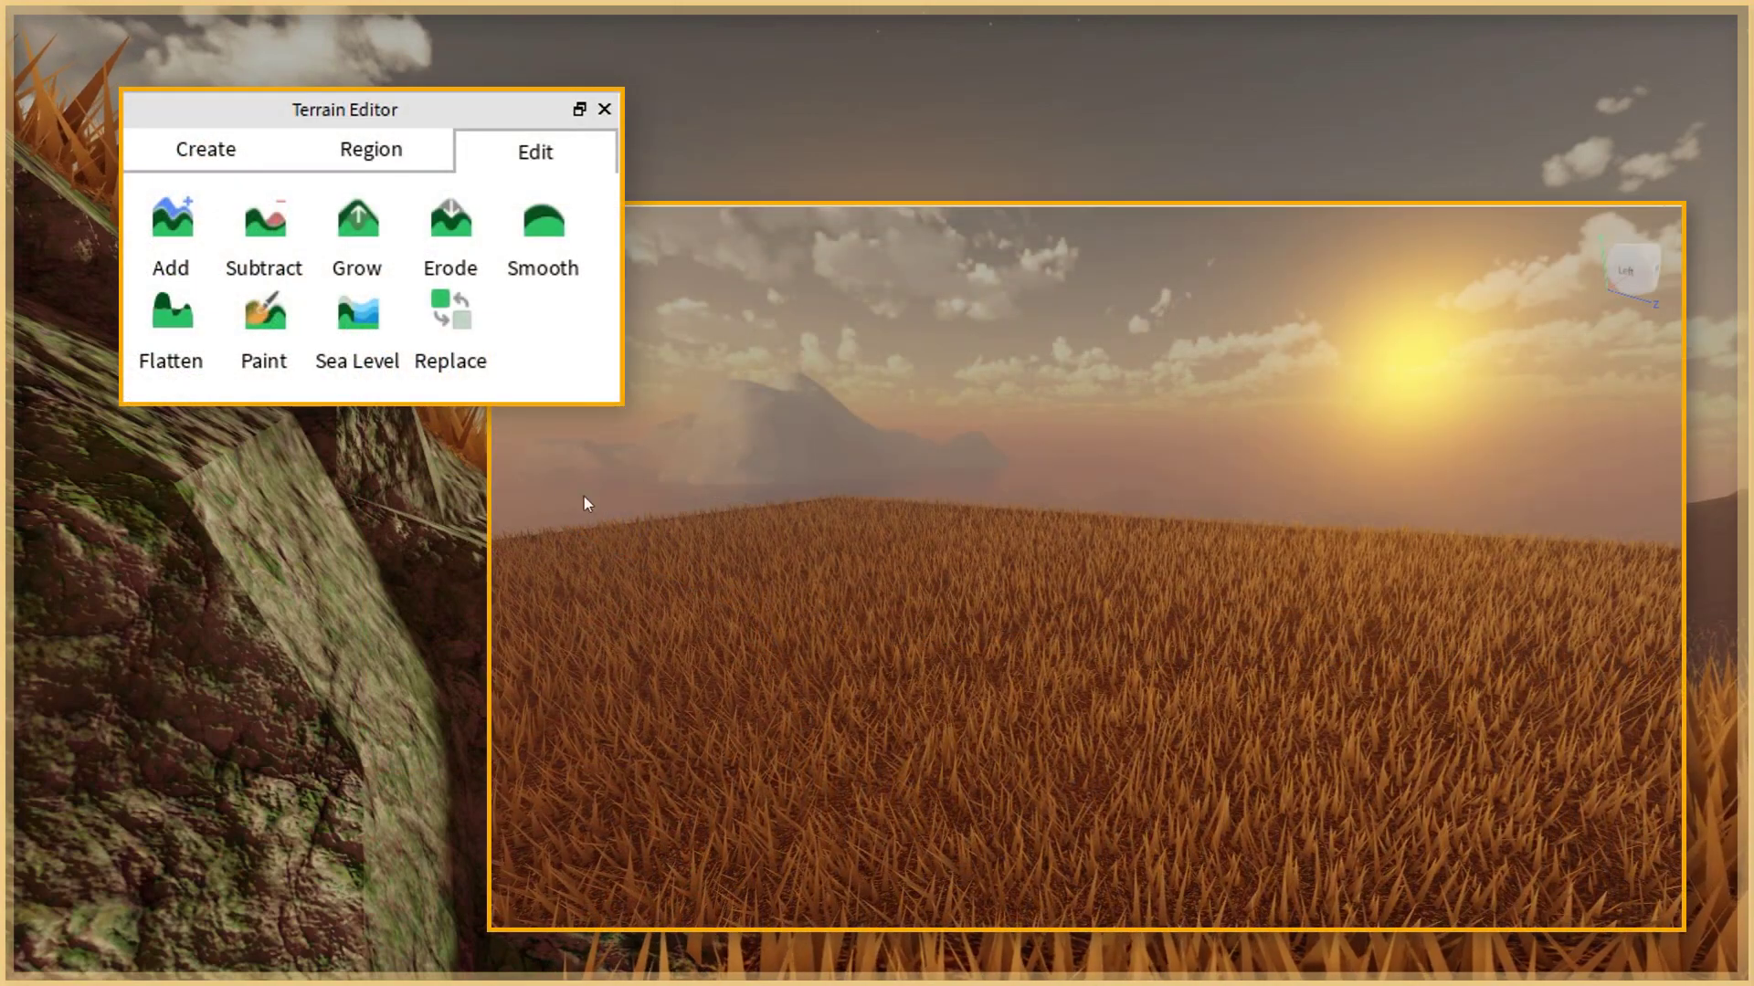
left_click(388, 276)
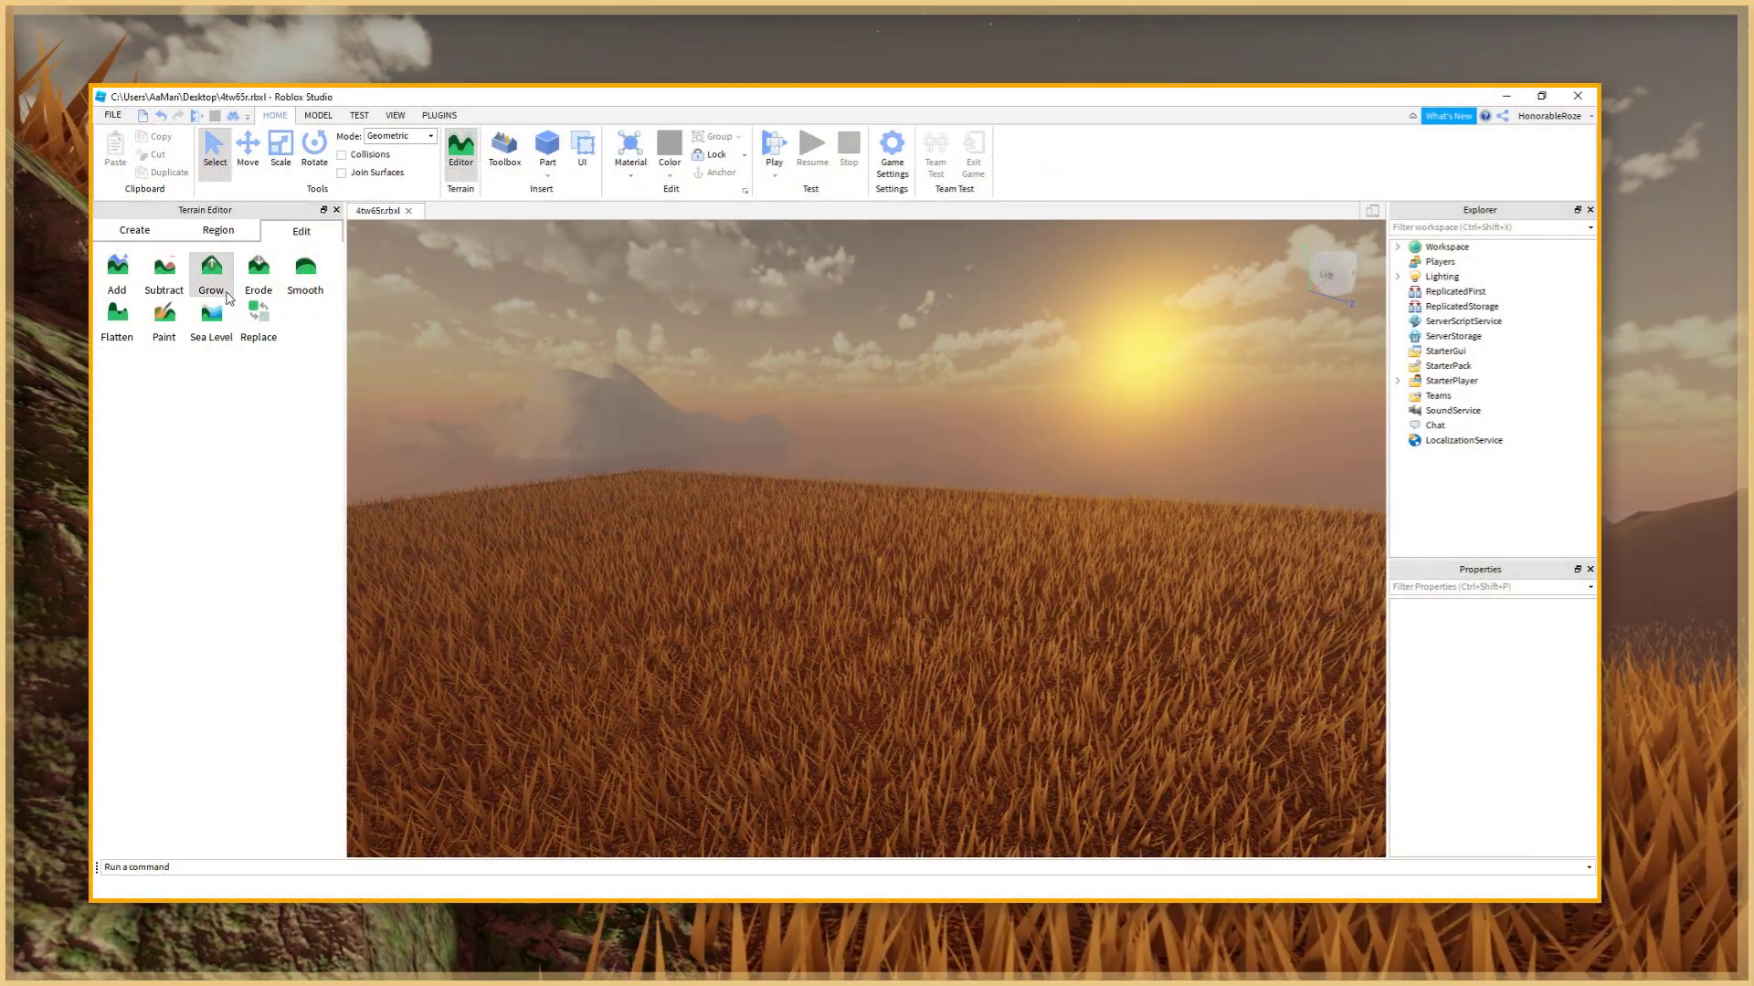
left_click(224, 295)
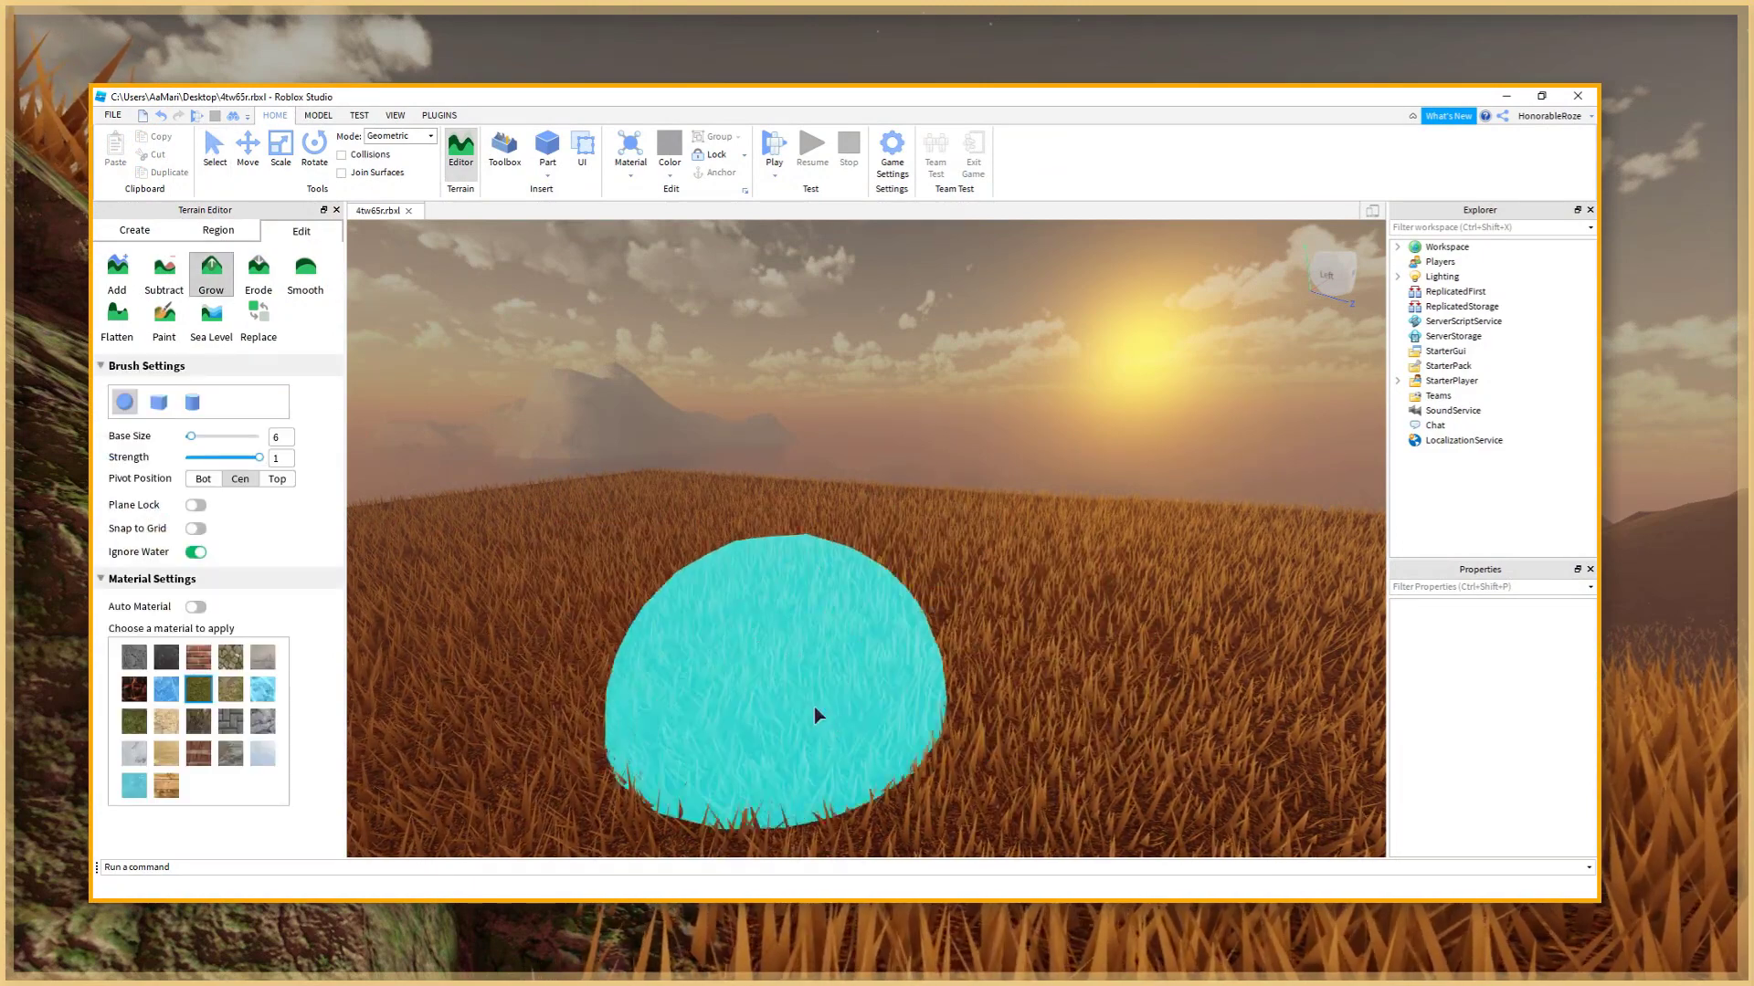
left_click_drag(191, 436, 209, 442)
right_click_drag(637, 528, 637, 528)
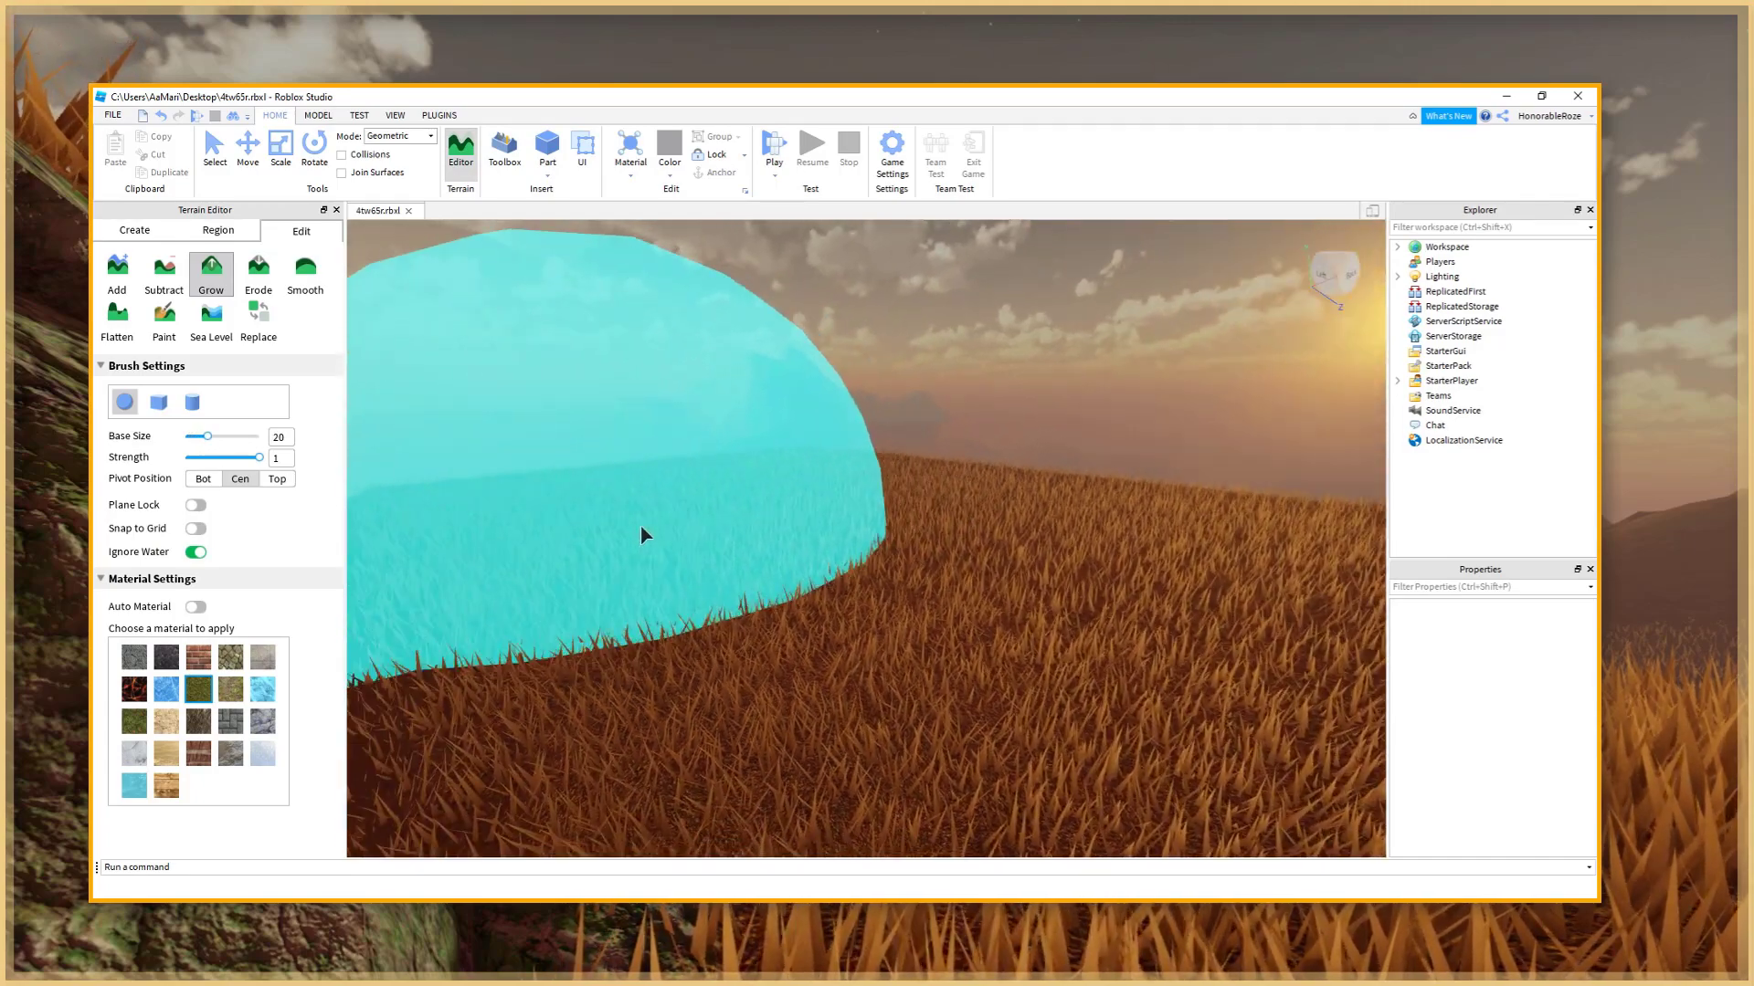
mouse_move(820, 491)
left_mouse_down()
mouse_move(807, 458)
mouse_move(990, 464)
mouse_move(994, 494)
left_mouse_up()
key("a")
right_click_drag(993, 493, 994, 493)
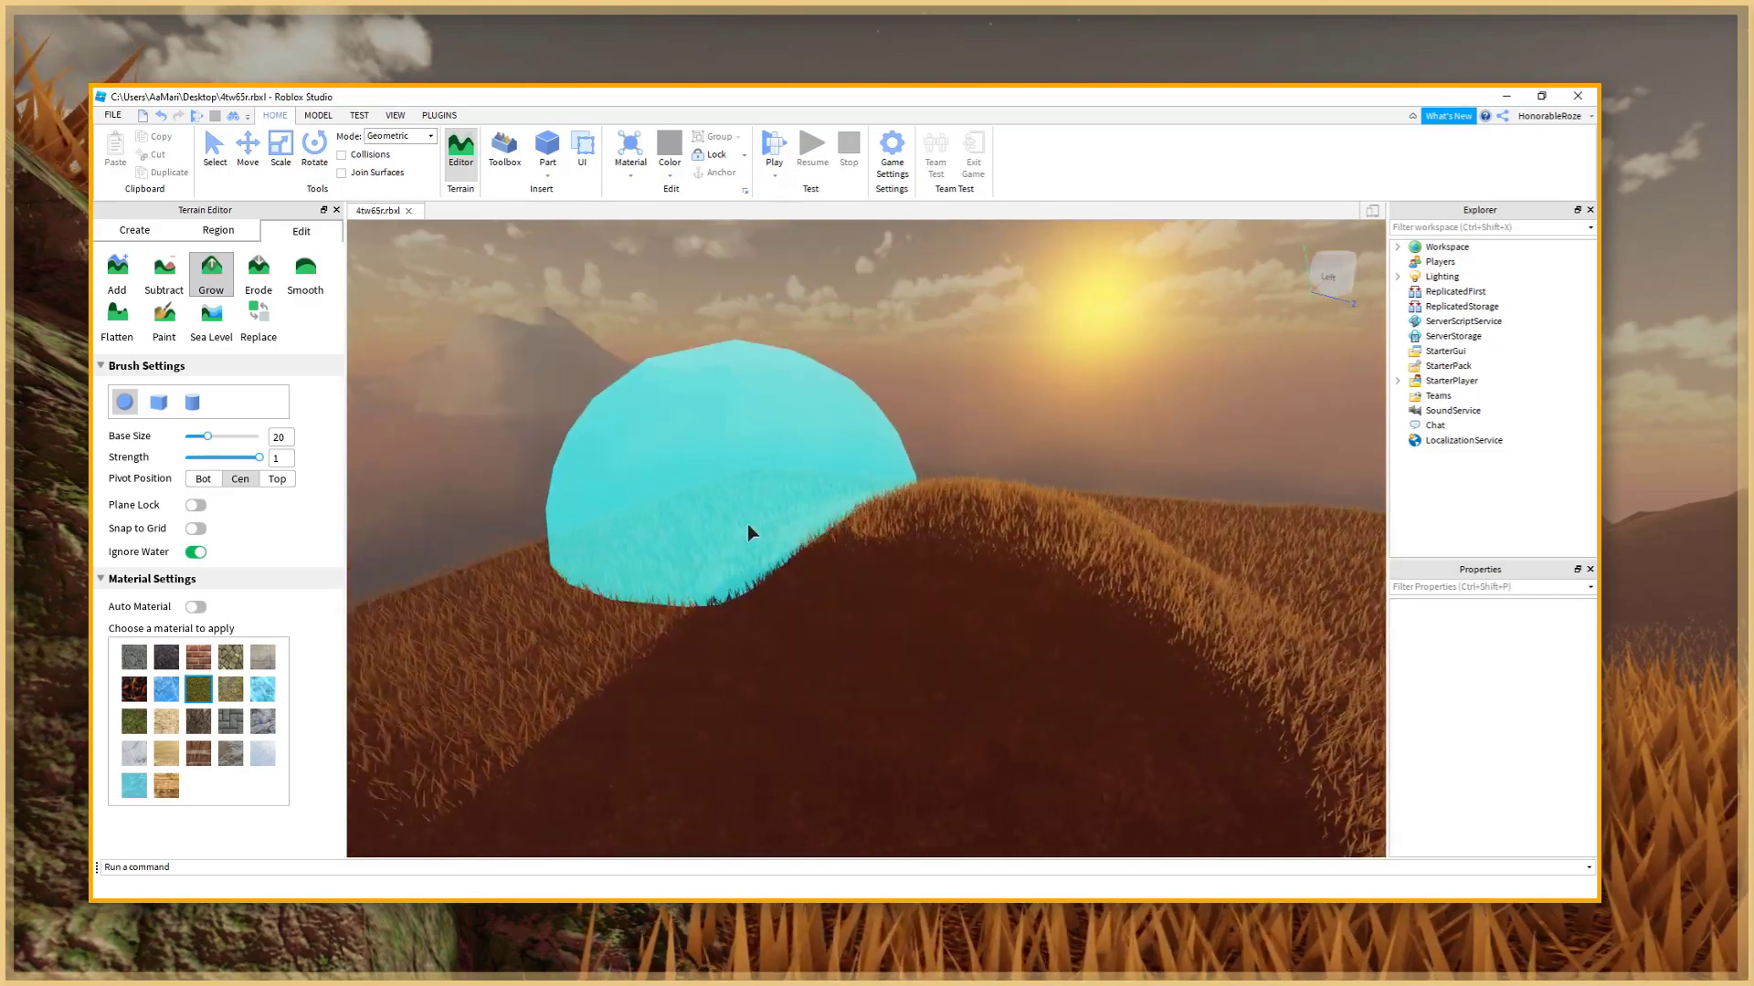
- Grow further mounds beside the first hill with the same brush to form rolling terrain
left_click_drag(738, 527, 736, 532)
right_click_drag(737, 532, 737, 532)
key("d")
mouse_move(972, 477)
left_mouse_down()
mouse_move(928, 502)
mouse_move(961, 547)
mouse_move(970, 519)
left_mouse_up()
key("d")
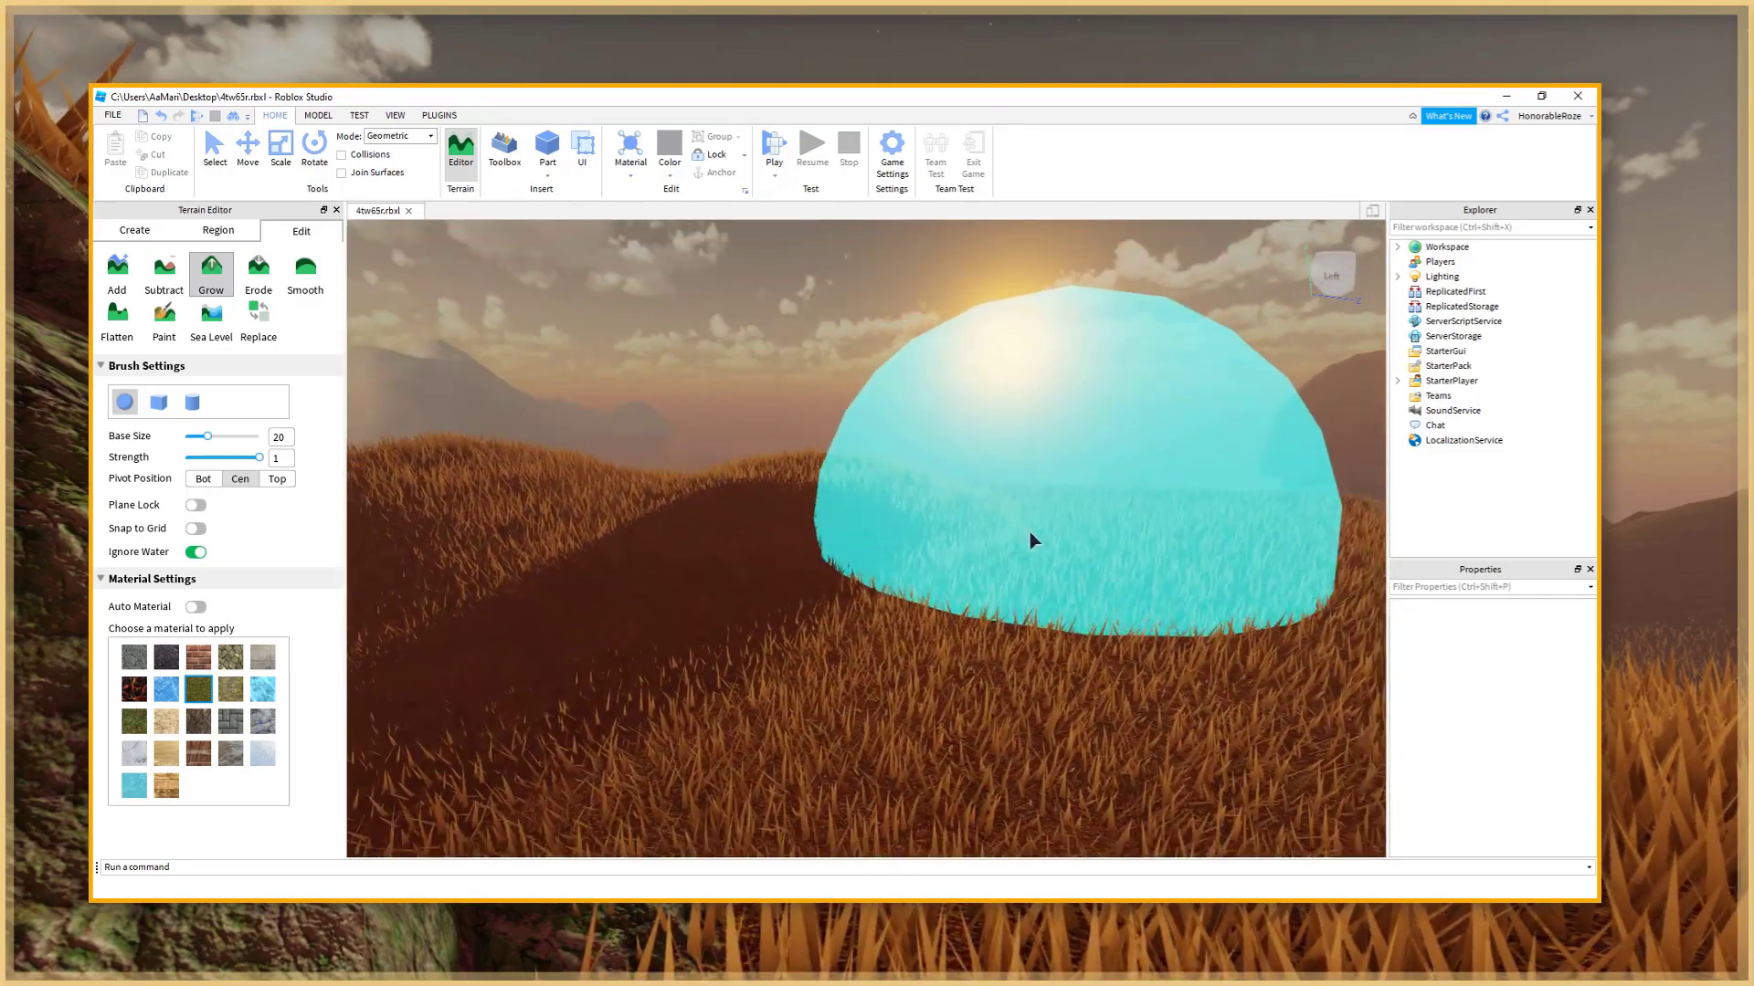
right_click_drag(994, 535, 994, 536)
mouse_move(1041, 546)
left_mouse_down()
mouse_move(1095, 559)
mouse_move(1051, 508)
left_mouse_up()
right_click_drag(886, 445, 886, 445)
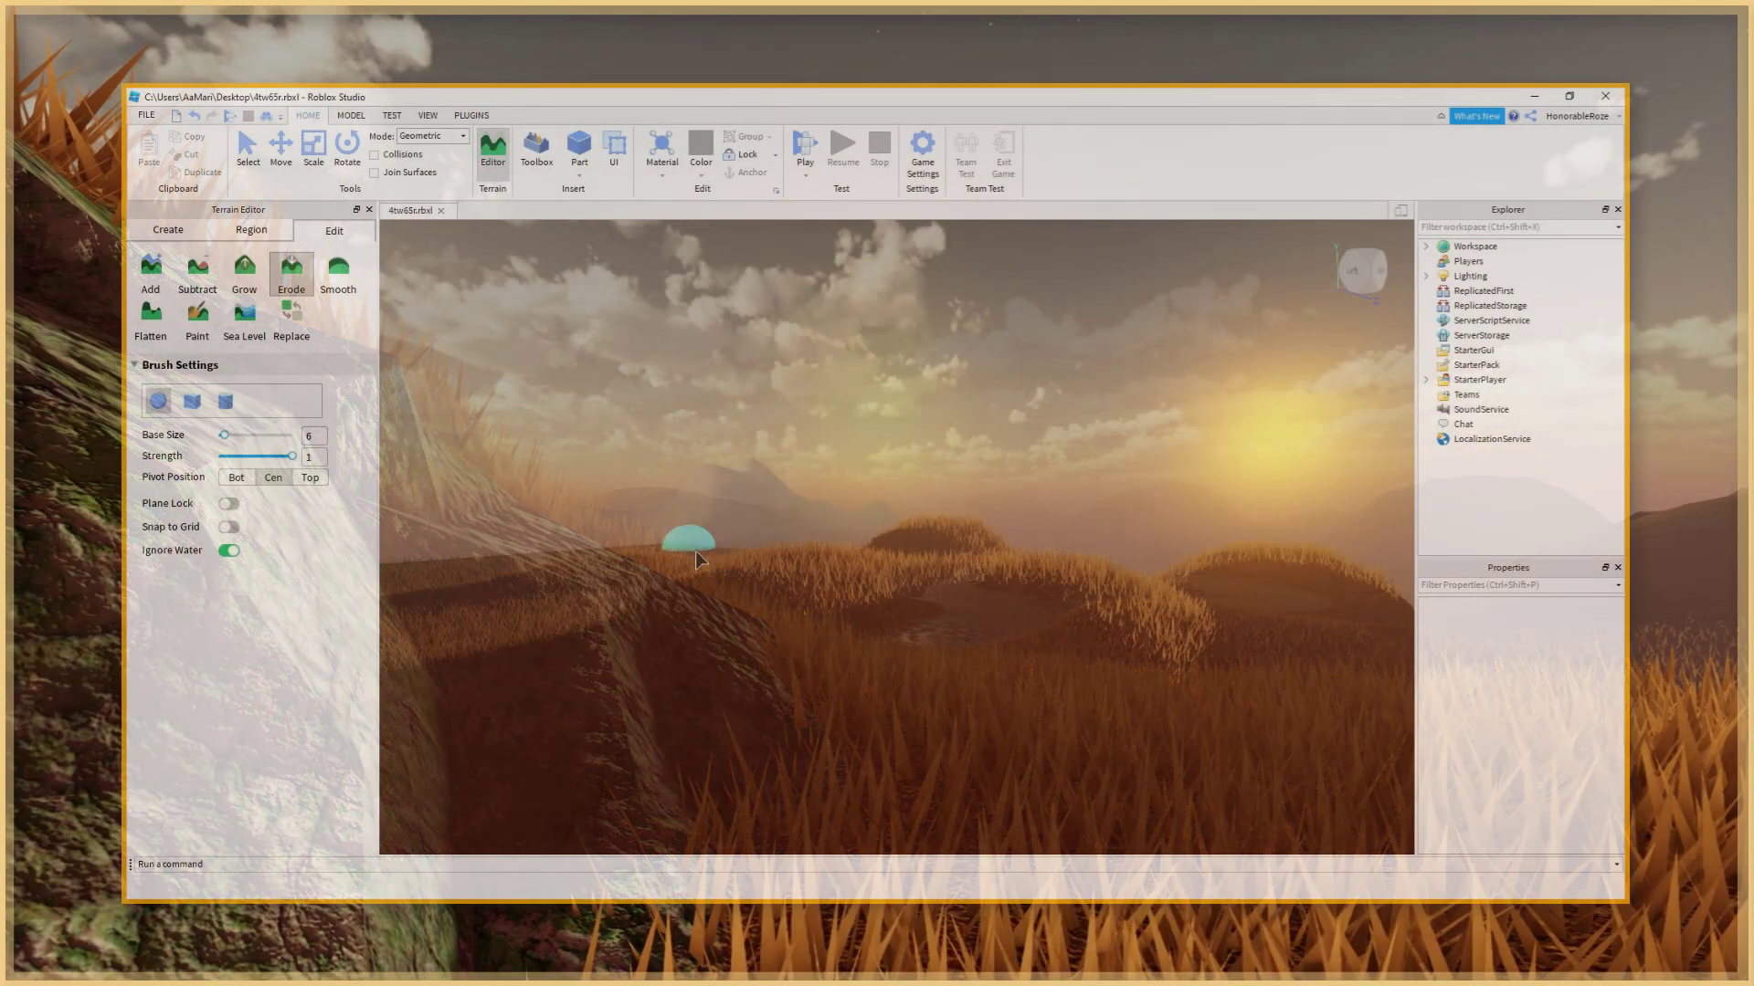
- Wear down the grass hills using the Erode tool with base size 6 and strength 0.1
key("w")
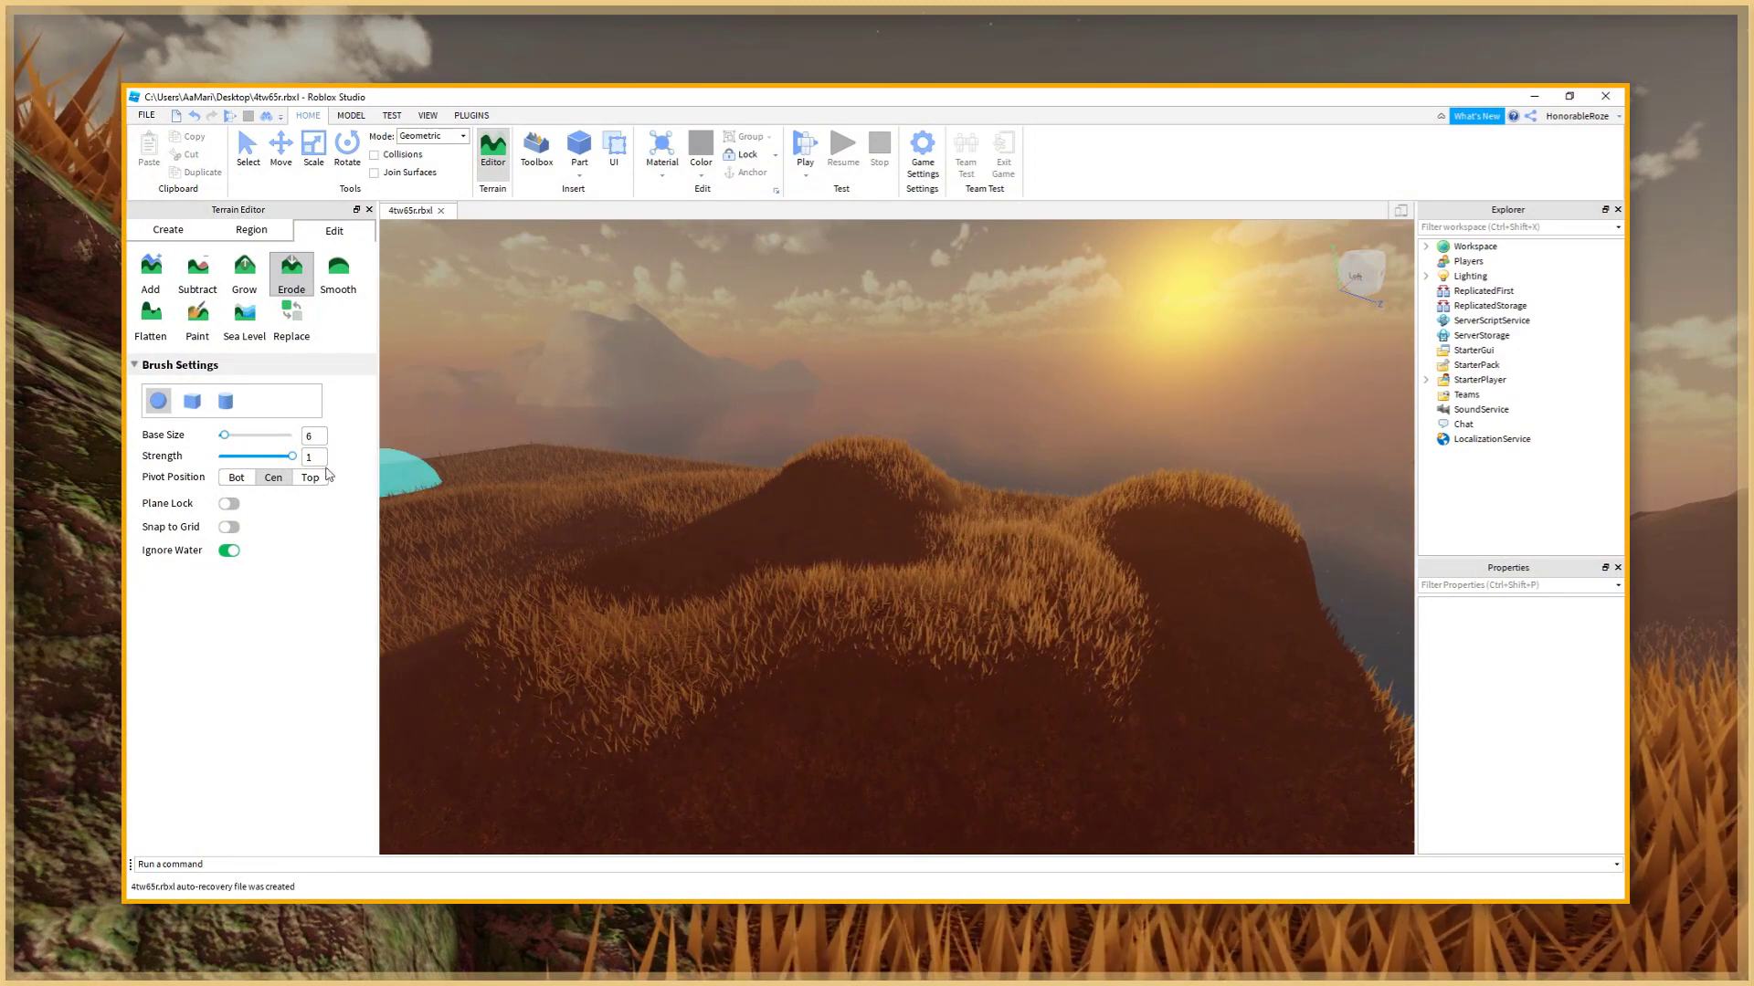
key("w")
right_click_drag(767, 498, 783, 501)
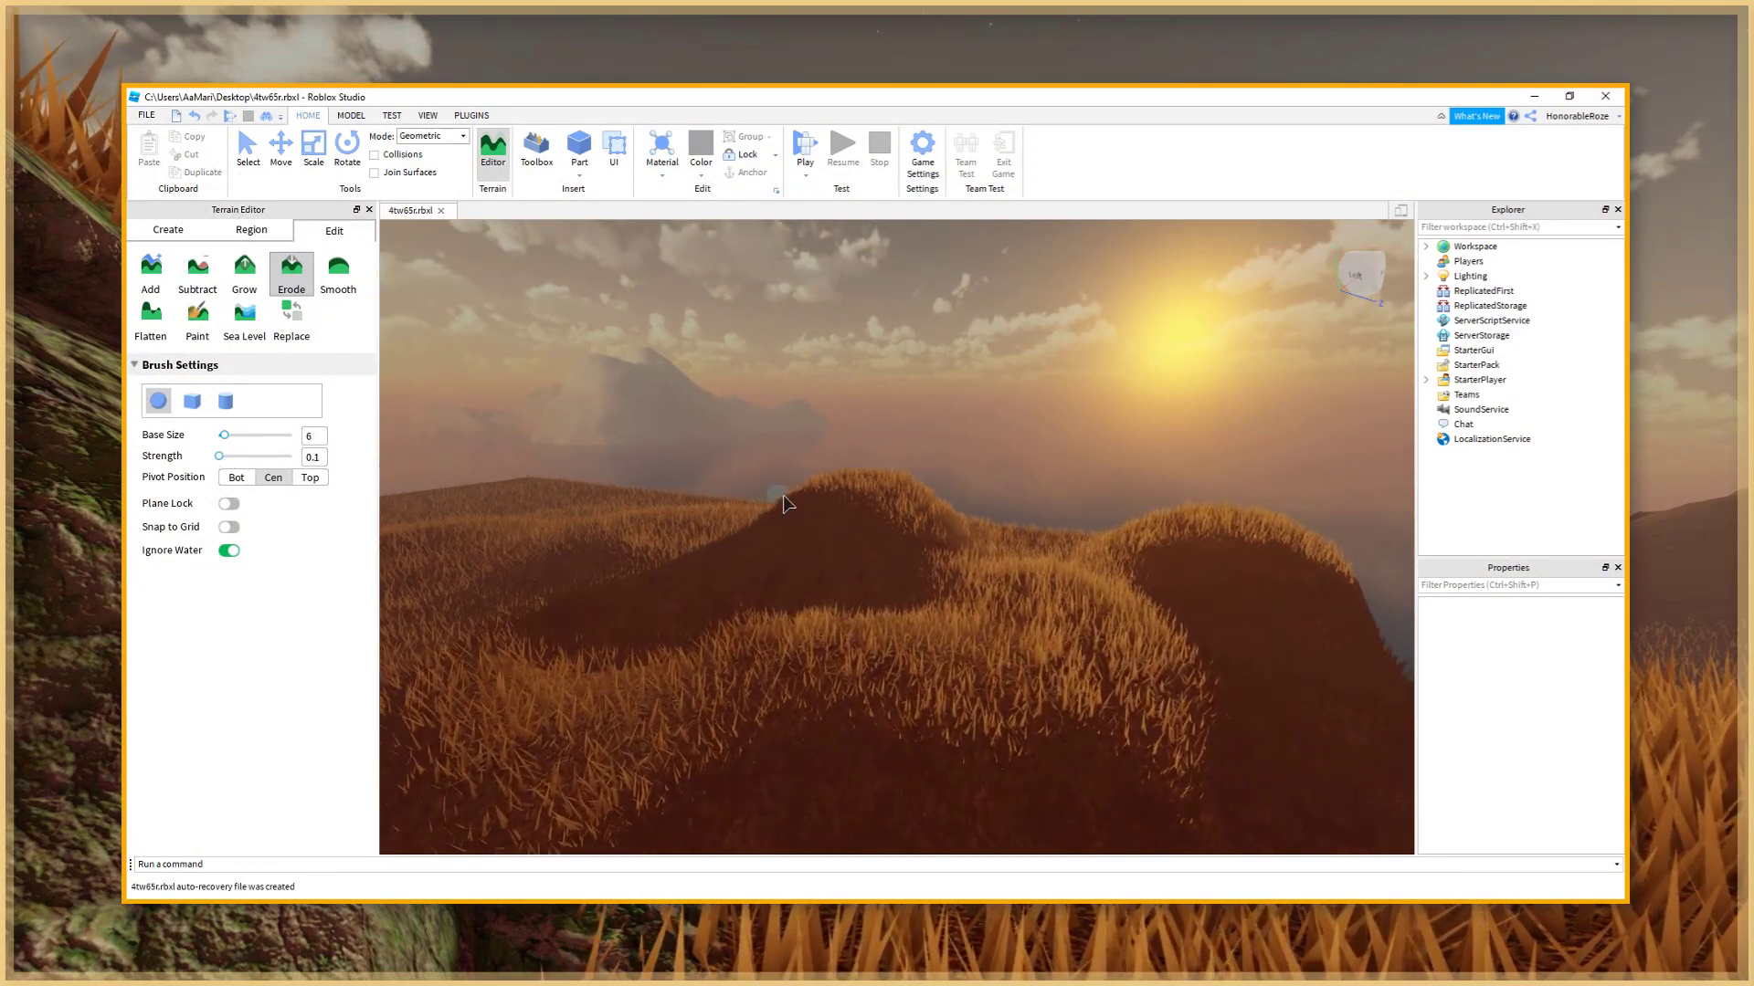
right_click_drag(876, 531, 865, 589)
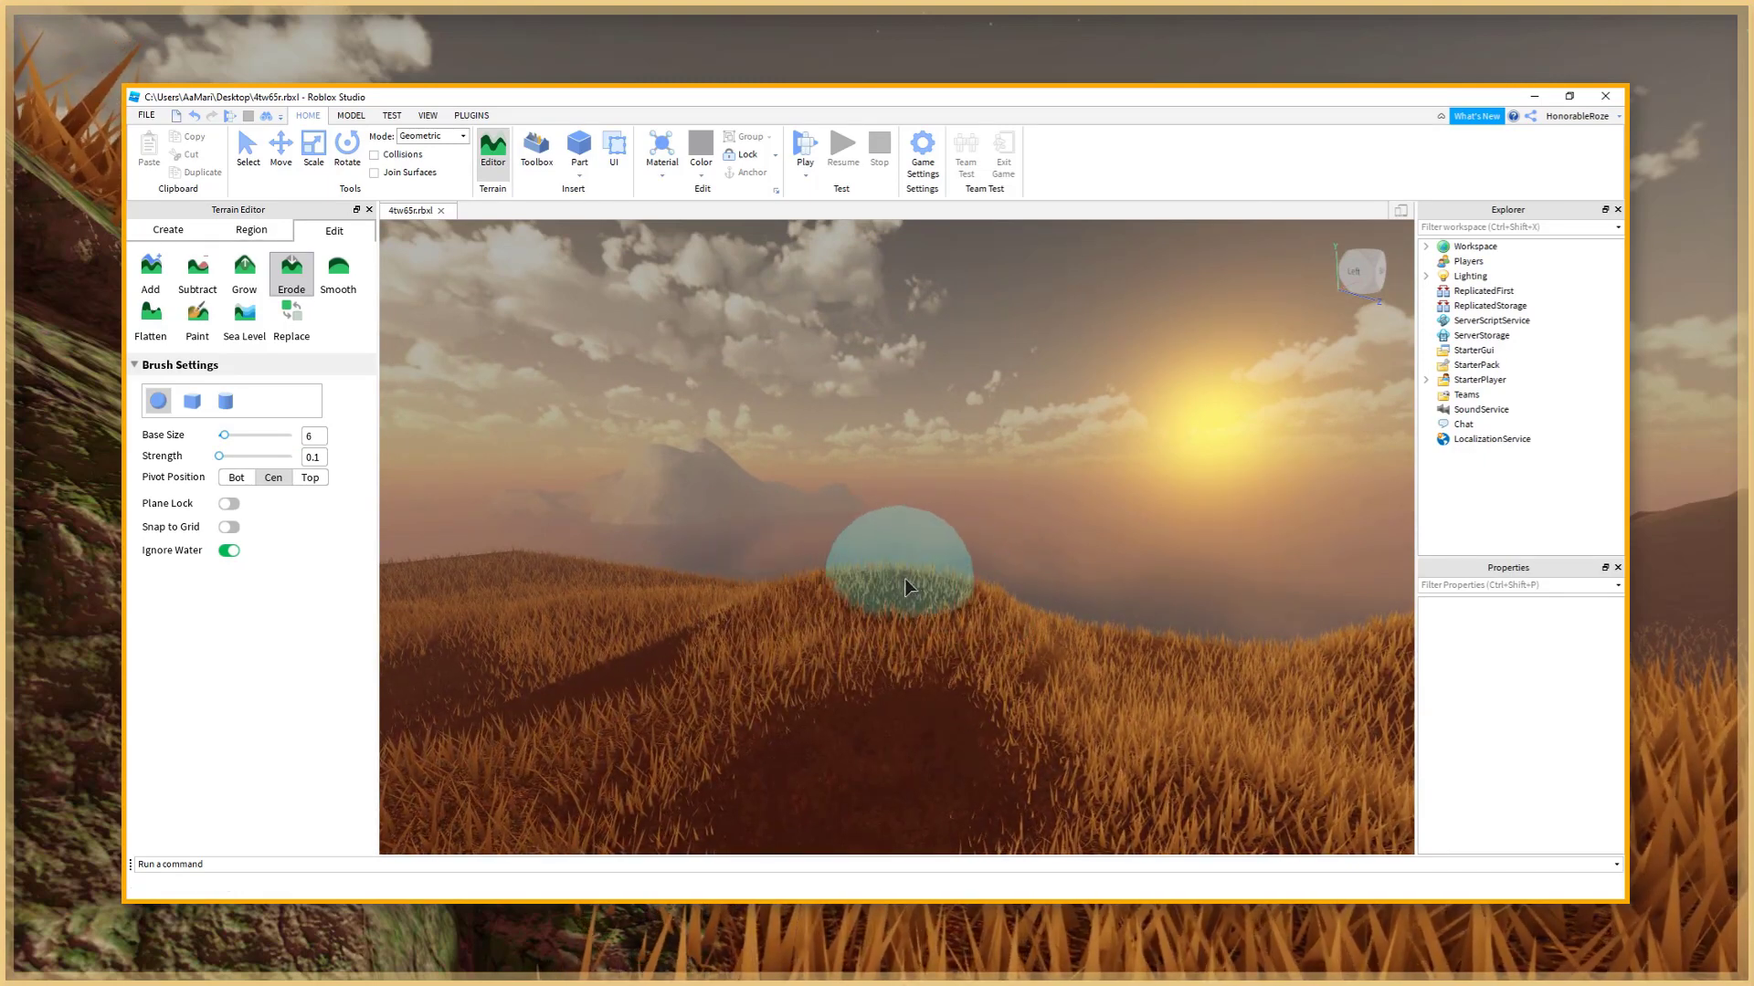
key("s")
right_click_drag(759, 672, 759, 672)
key("w")
key("w")
key("w")
key("s")
key("w")
mouse_move(845, 614)
left_mouse_down()
mouse_move(899, 583)
mouse_move(787, 530)
mouse_move(893, 490)
mouse_move(919, 507)
mouse_move(771, 501)
mouse_move(915, 521)
mouse_move(853, 459)
mouse_move(875, 450)
left_mouse_up()
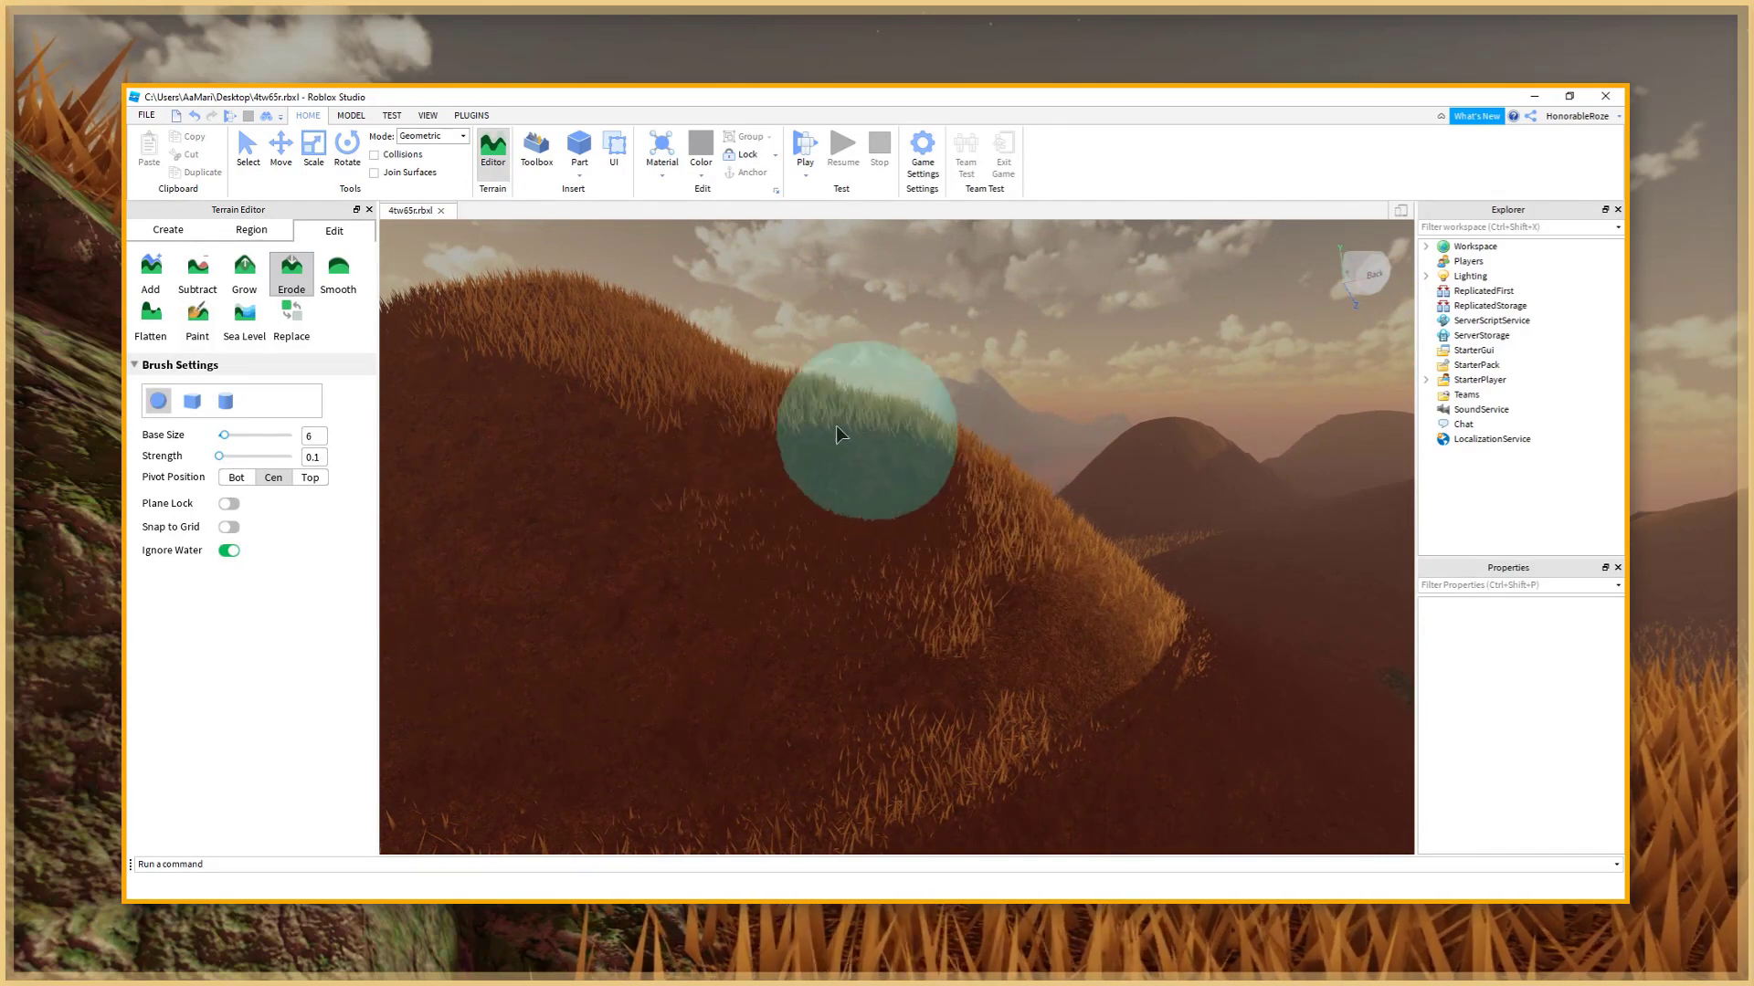
- Set the Erode strength to 0.6 and erode the upper slope of the hillside
left_click_drag(229, 456, 261, 457)
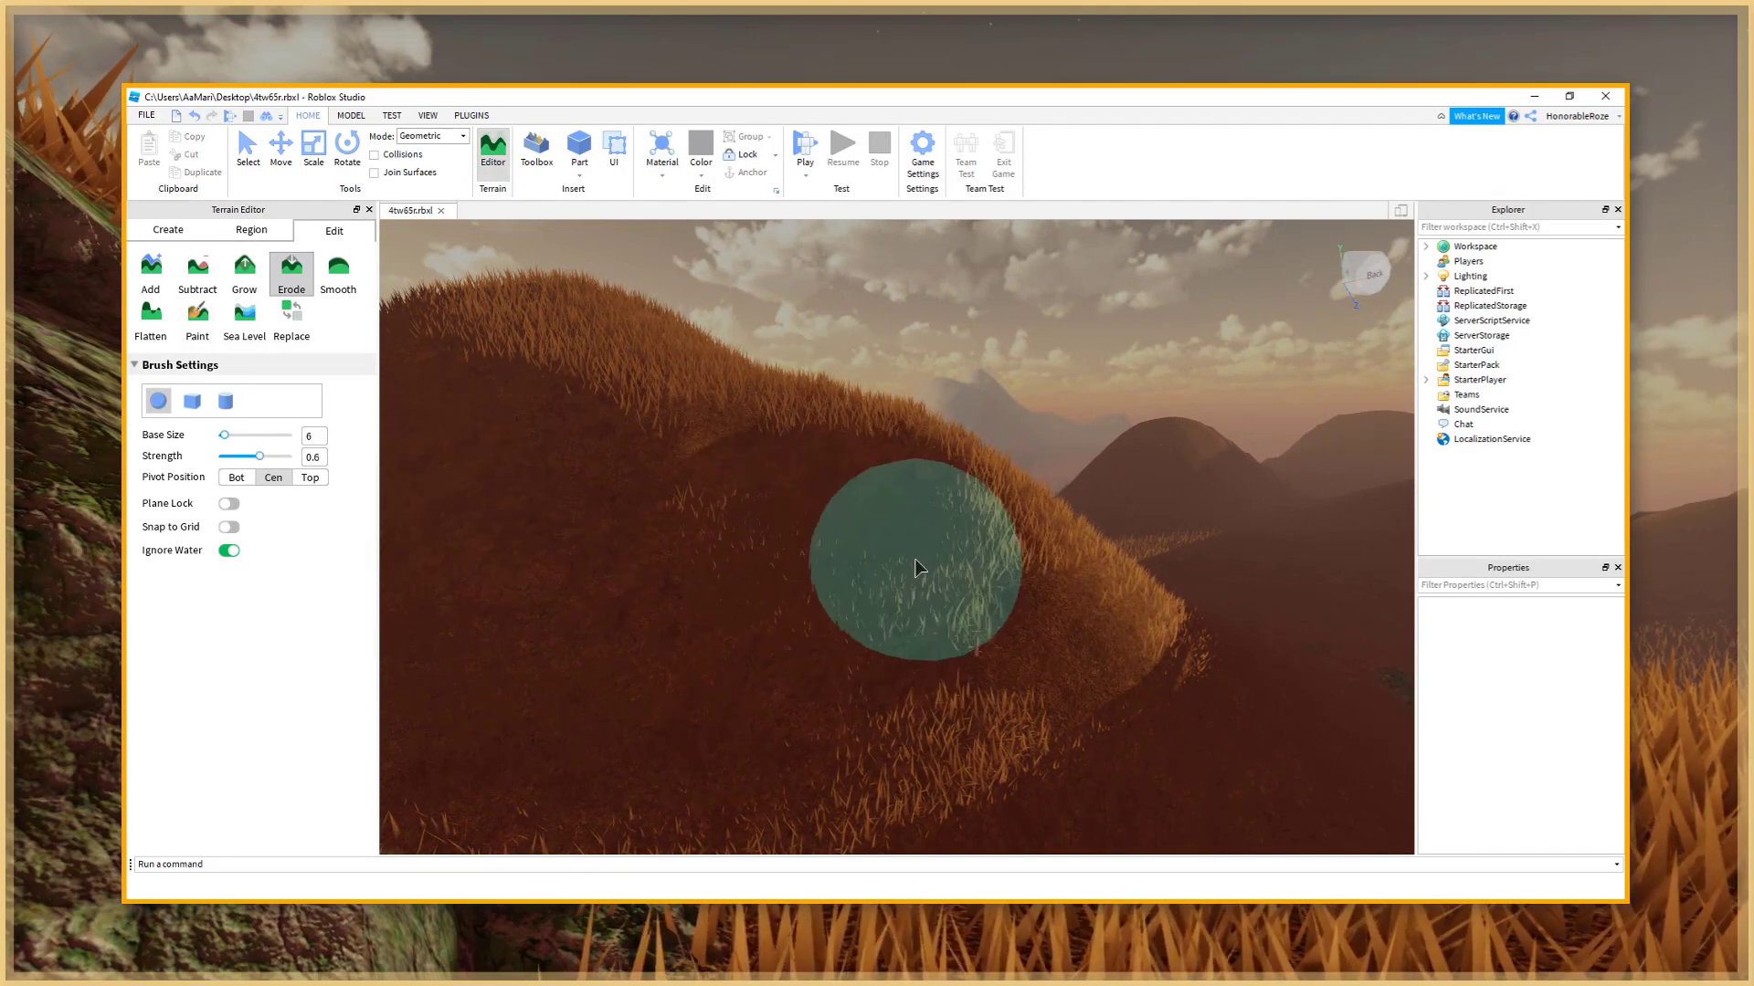
mouse_move(781, 455)
left_mouse_down()
mouse_move(875, 439)
mouse_move(854, 459)
left_mouse_up()
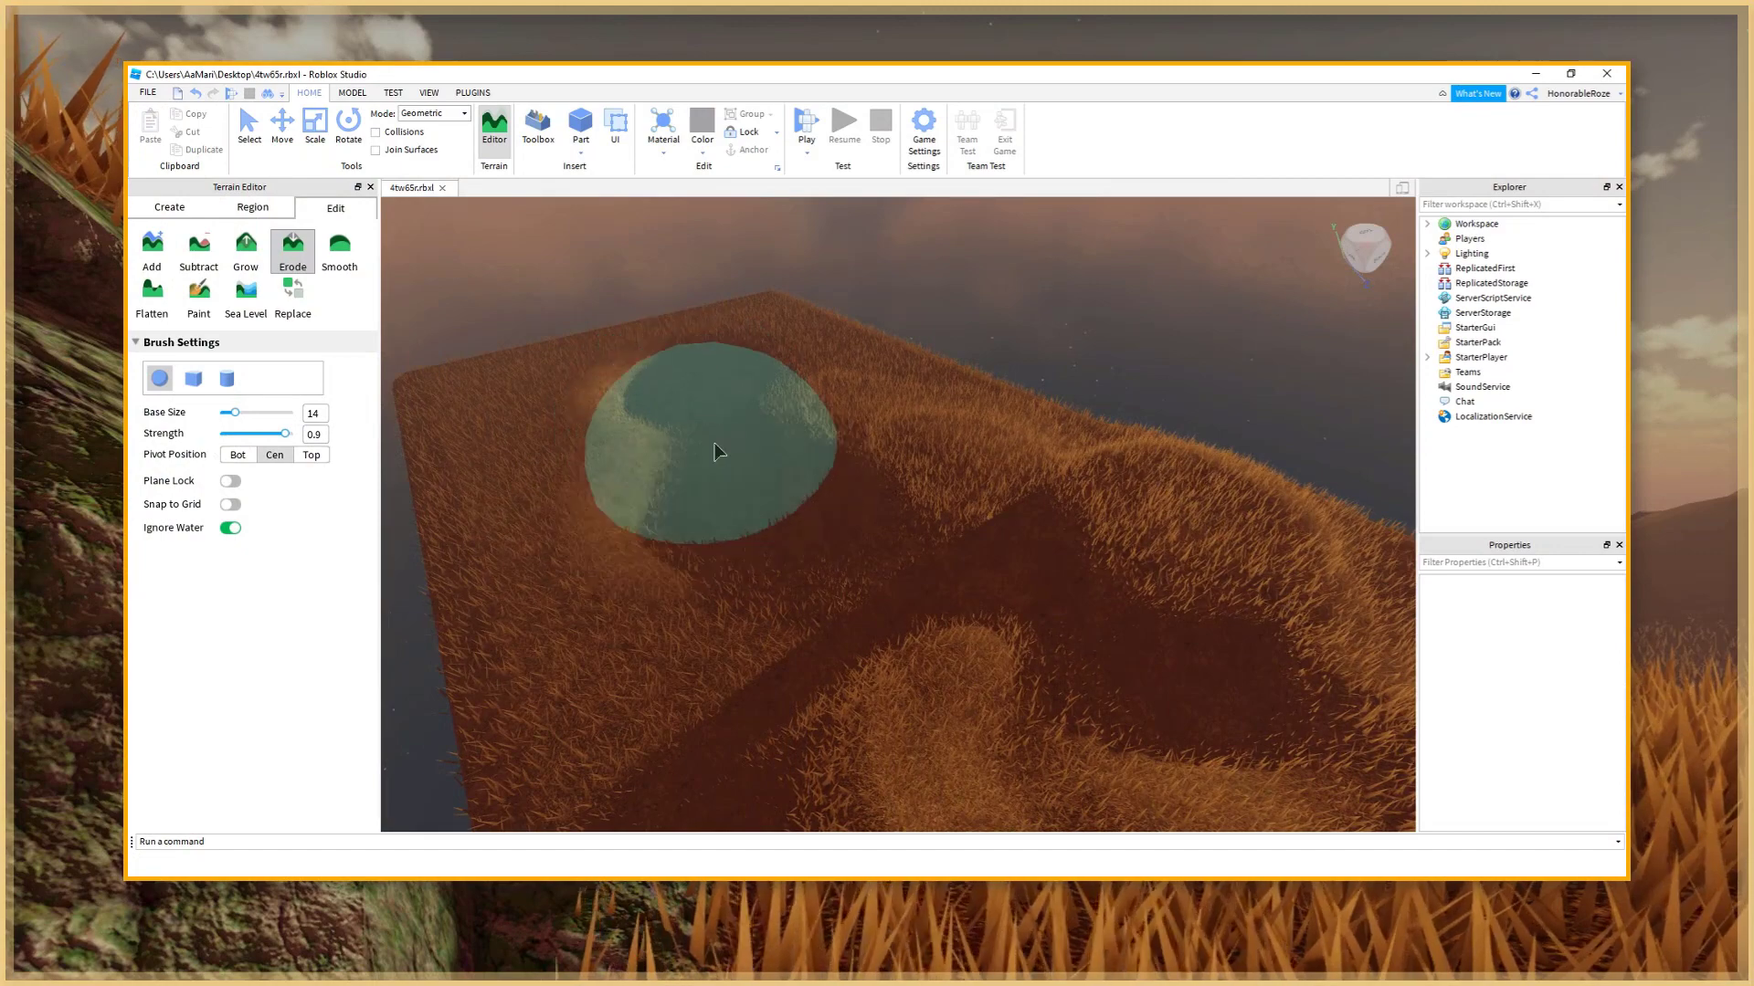
mouse_move(971, 614)
right_mouse_down()
mouse_move(1028, 583)
mouse_move(1005, 590)
right_mouse_up()
right_click_drag(853, 575, 853, 576)
right_click_drag(1228, 480, 1228, 480)
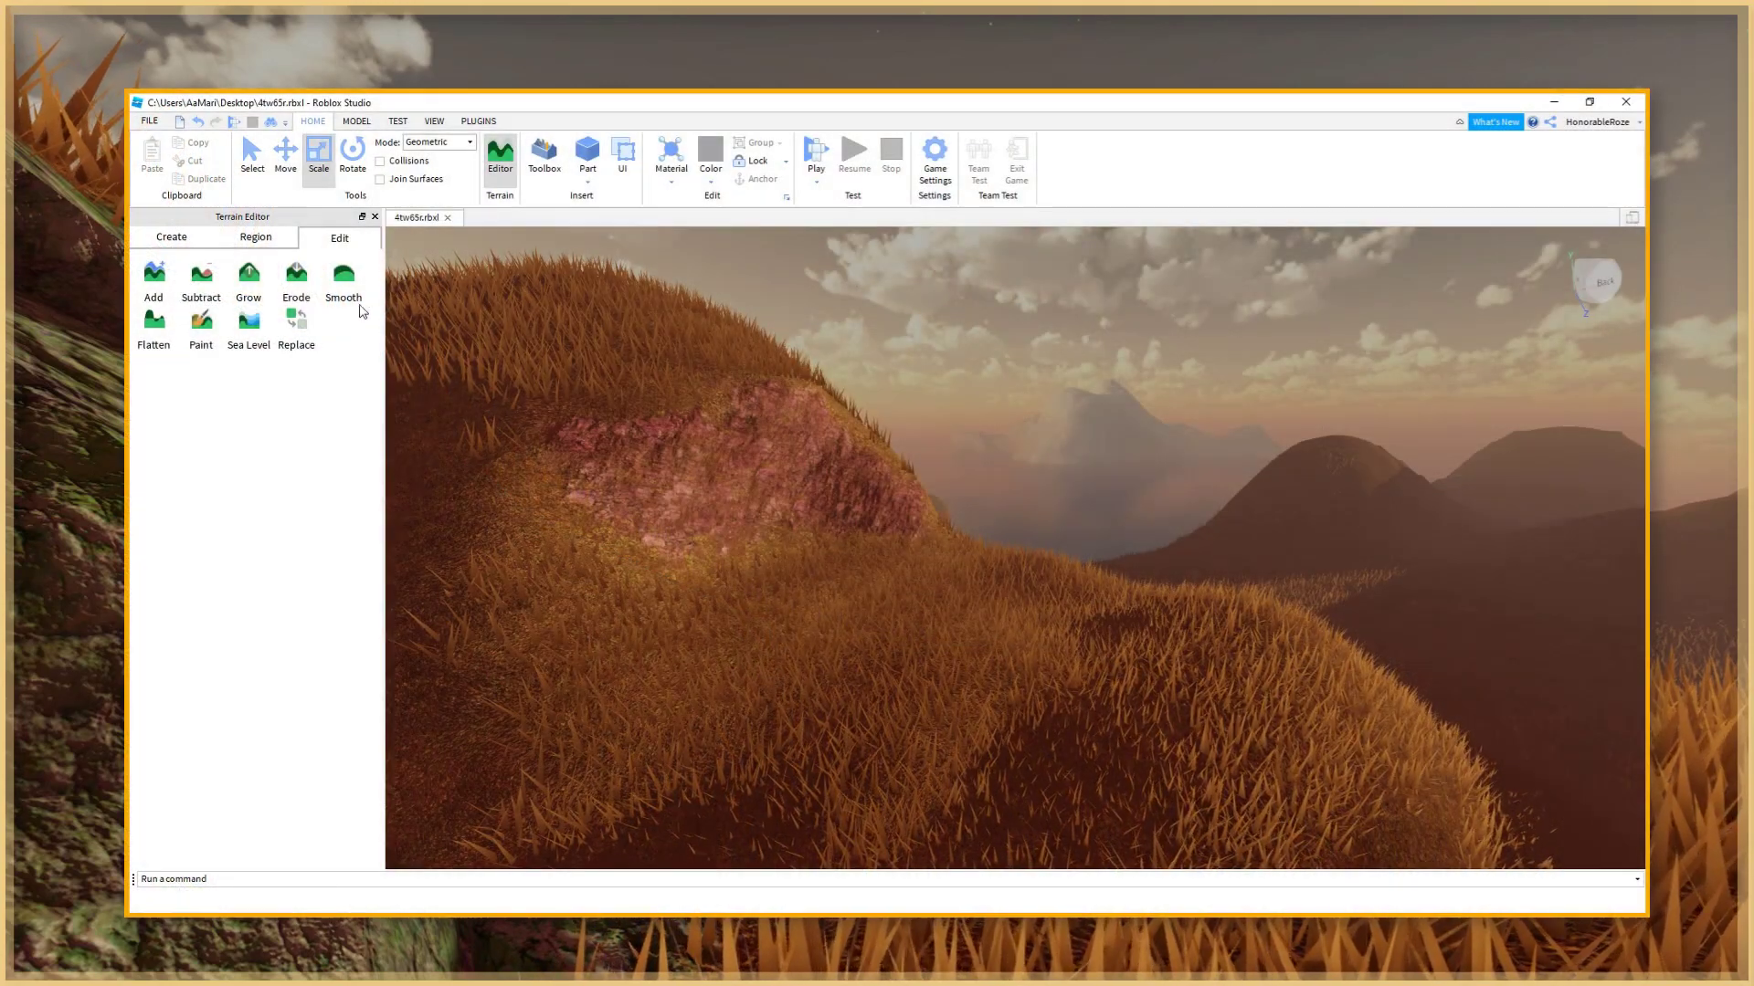
- Smooth the eroded hillside using the Smooth tool with base size 6 and strength 0.1
left_click(343, 283)
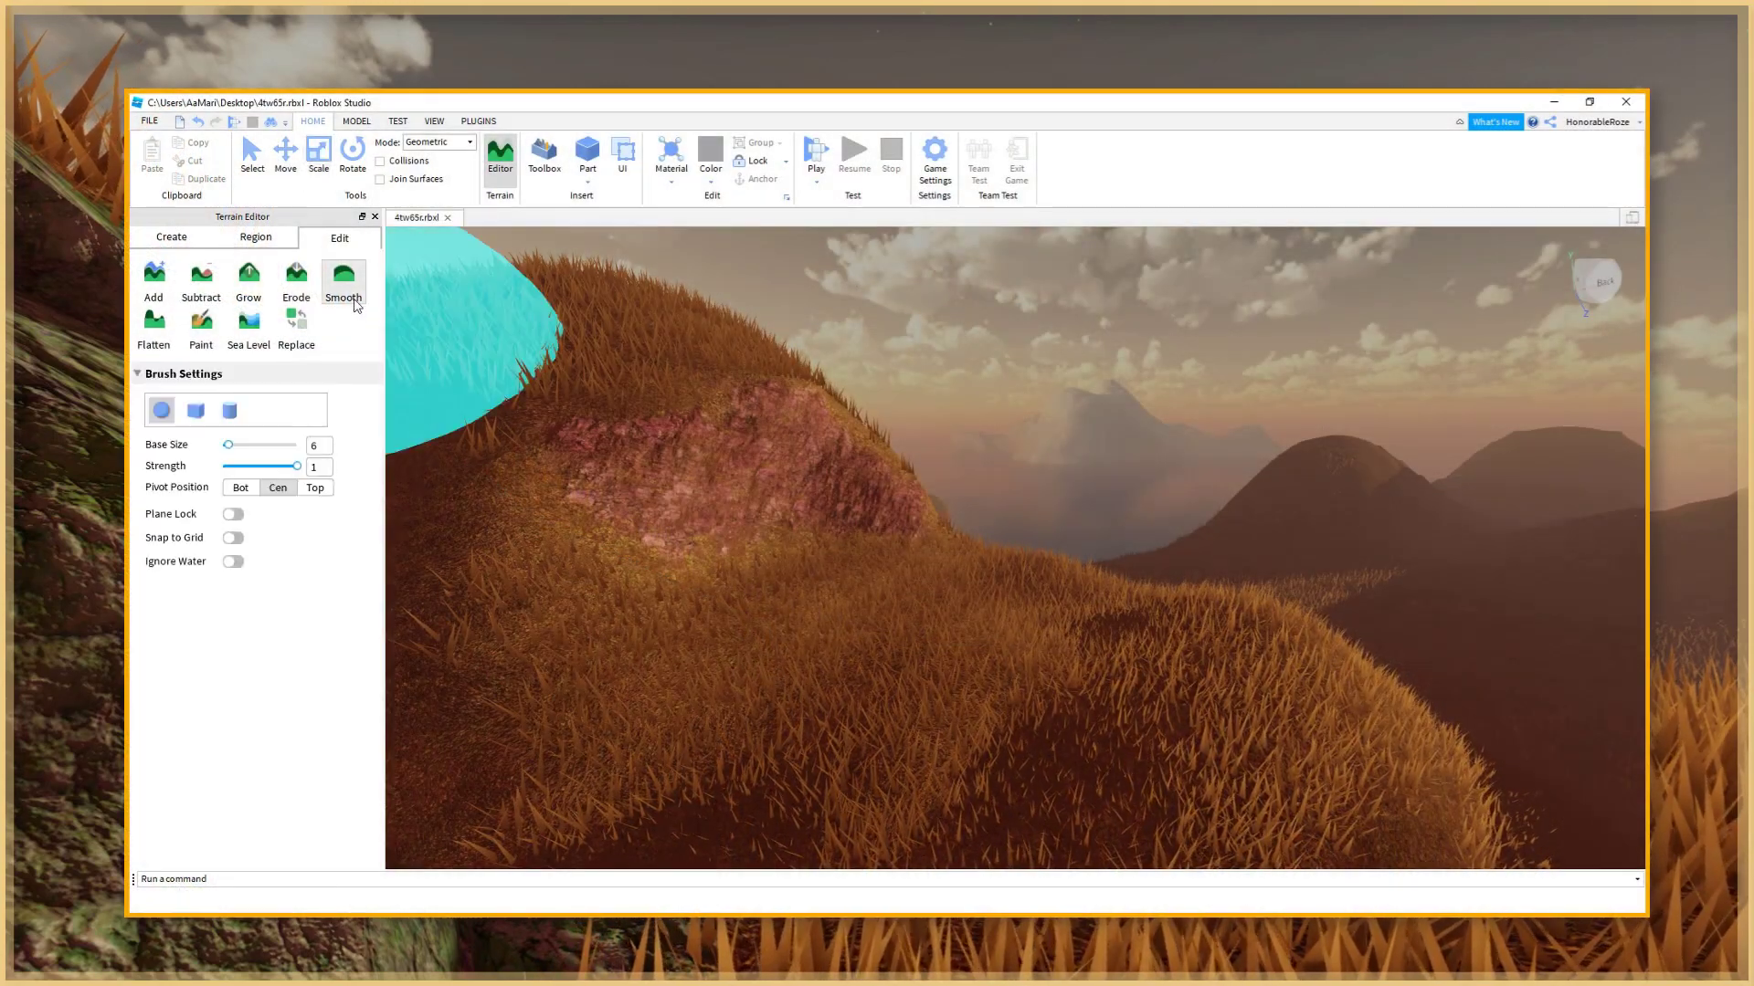
left_click_drag(296, 467, 176, 477)
right_click_drag(994, 503, 1010, 539)
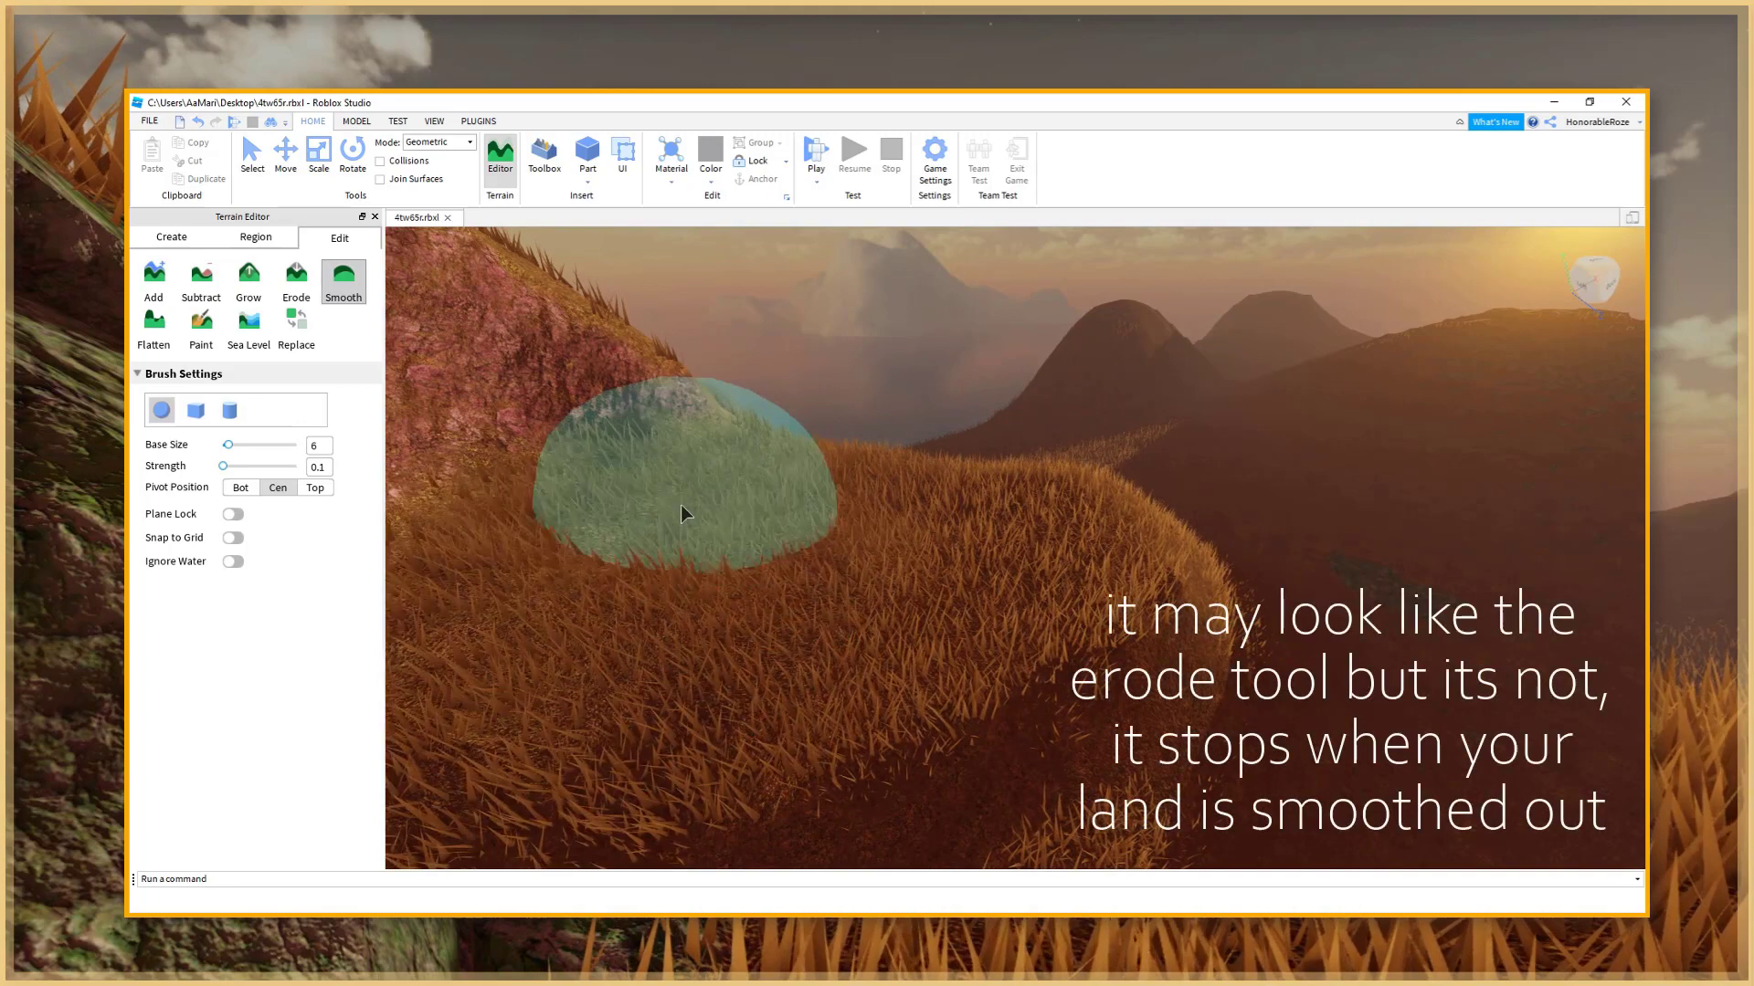
right_click_drag(516, 553, 499, 546)
- Set the Smooth strength to 1 and smooth out the exposed rocky patch on the hill
left_click_drag(289, 472, 305, 468)
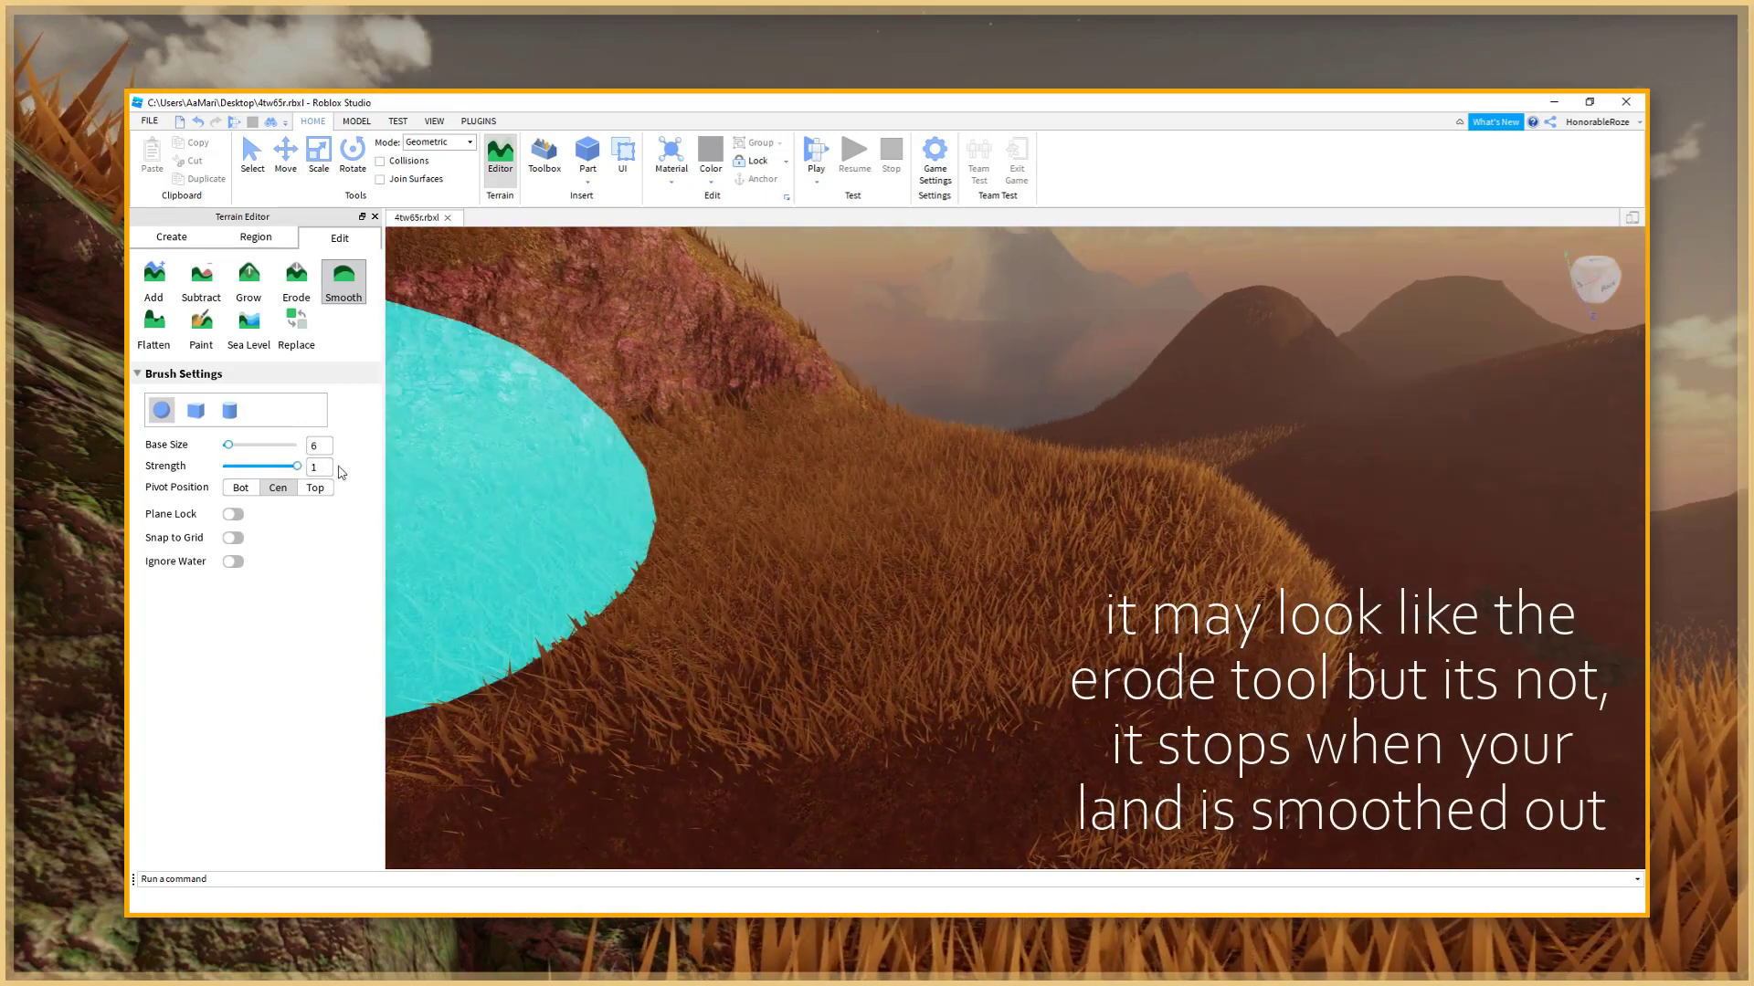
right_click_drag(763, 606, 782, 530)
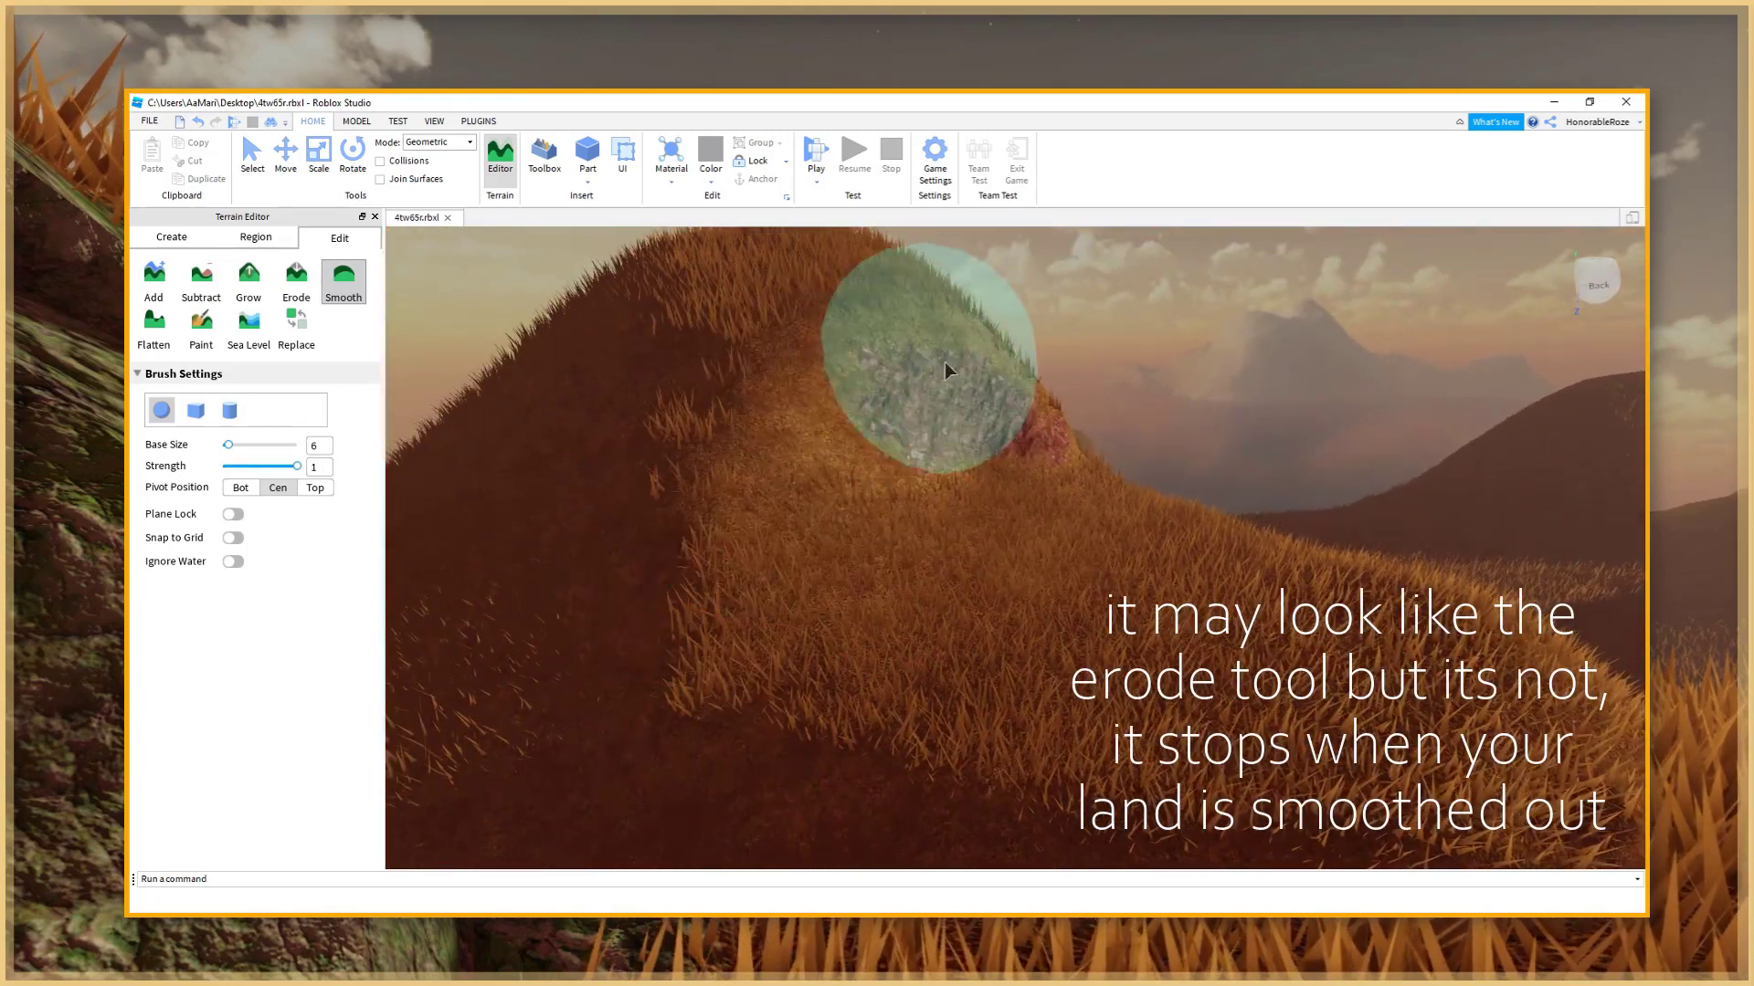
mouse_move(1019, 446)
left_mouse_down()
mouse_move(728, 440)
mouse_move(845, 582)
mouse_move(806, 398)
left_mouse_up()
mouse_move(807, 397)
right_mouse_down()
mouse_move(756, 422)
mouse_move(648, 383)
right_mouse_up()
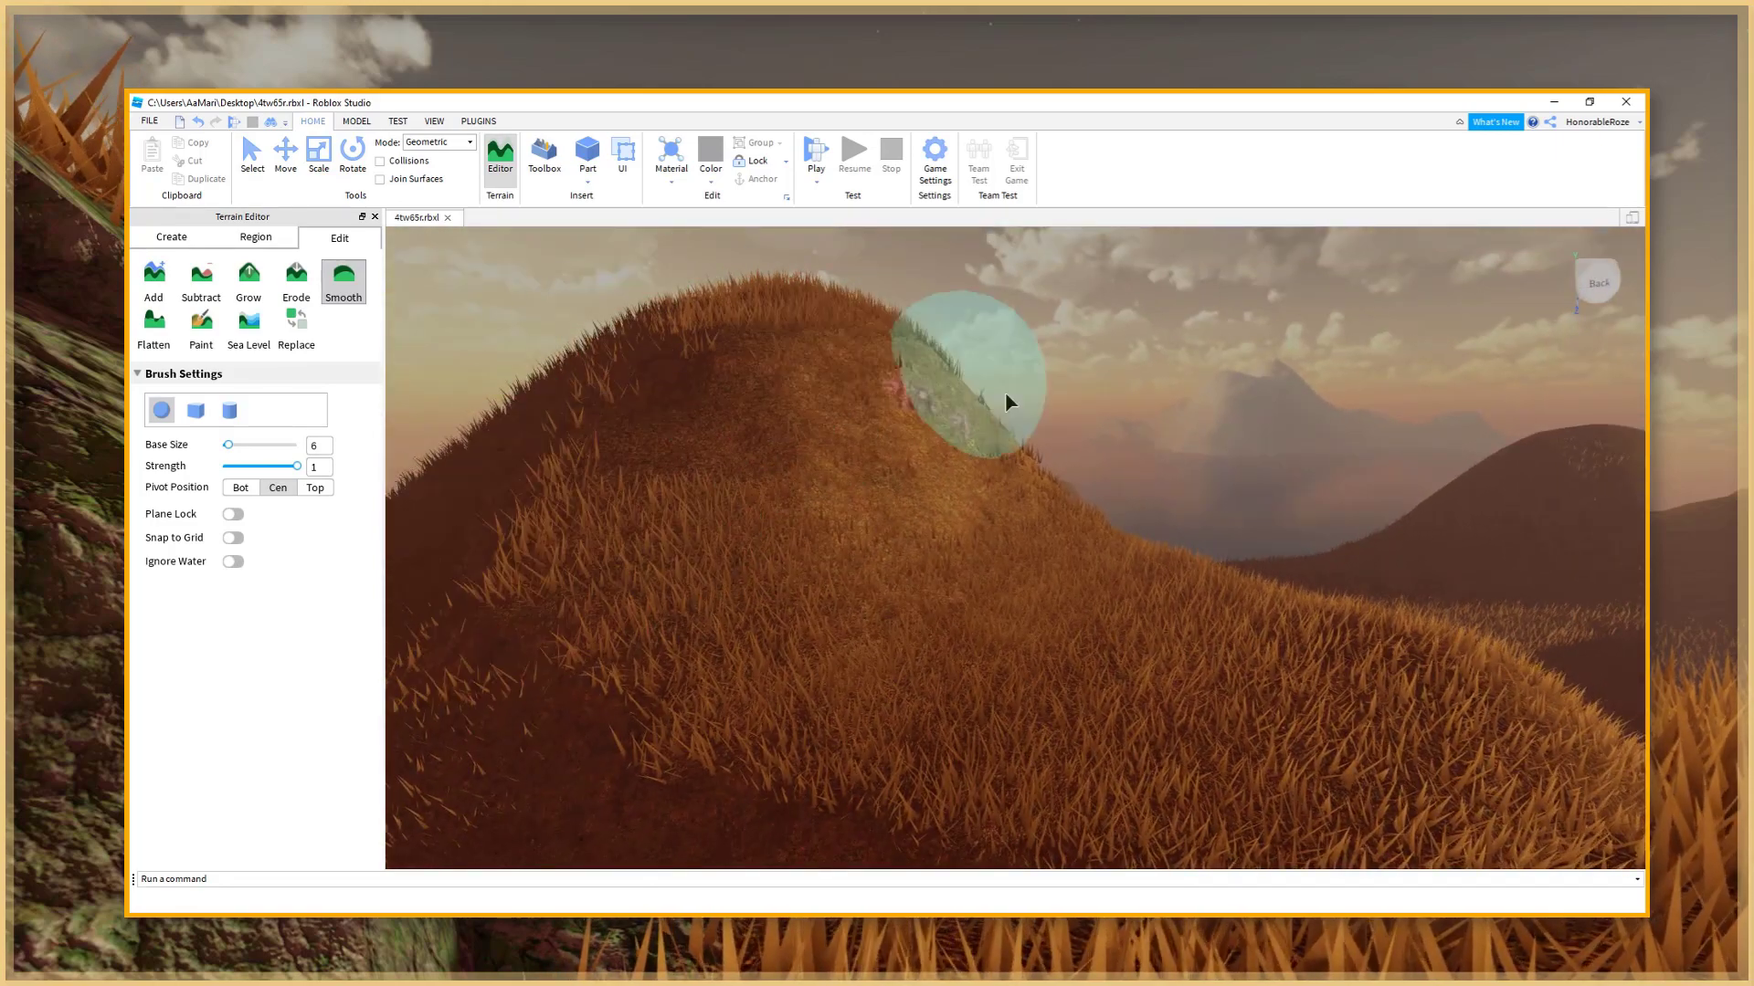
mouse_move(1229, 634)
right_mouse_down()
mouse_move(1200, 665)
mouse_move(1249, 641)
mouse_move(1213, 645)
right_mouse_up()
key("w")
key("w")
key("w")
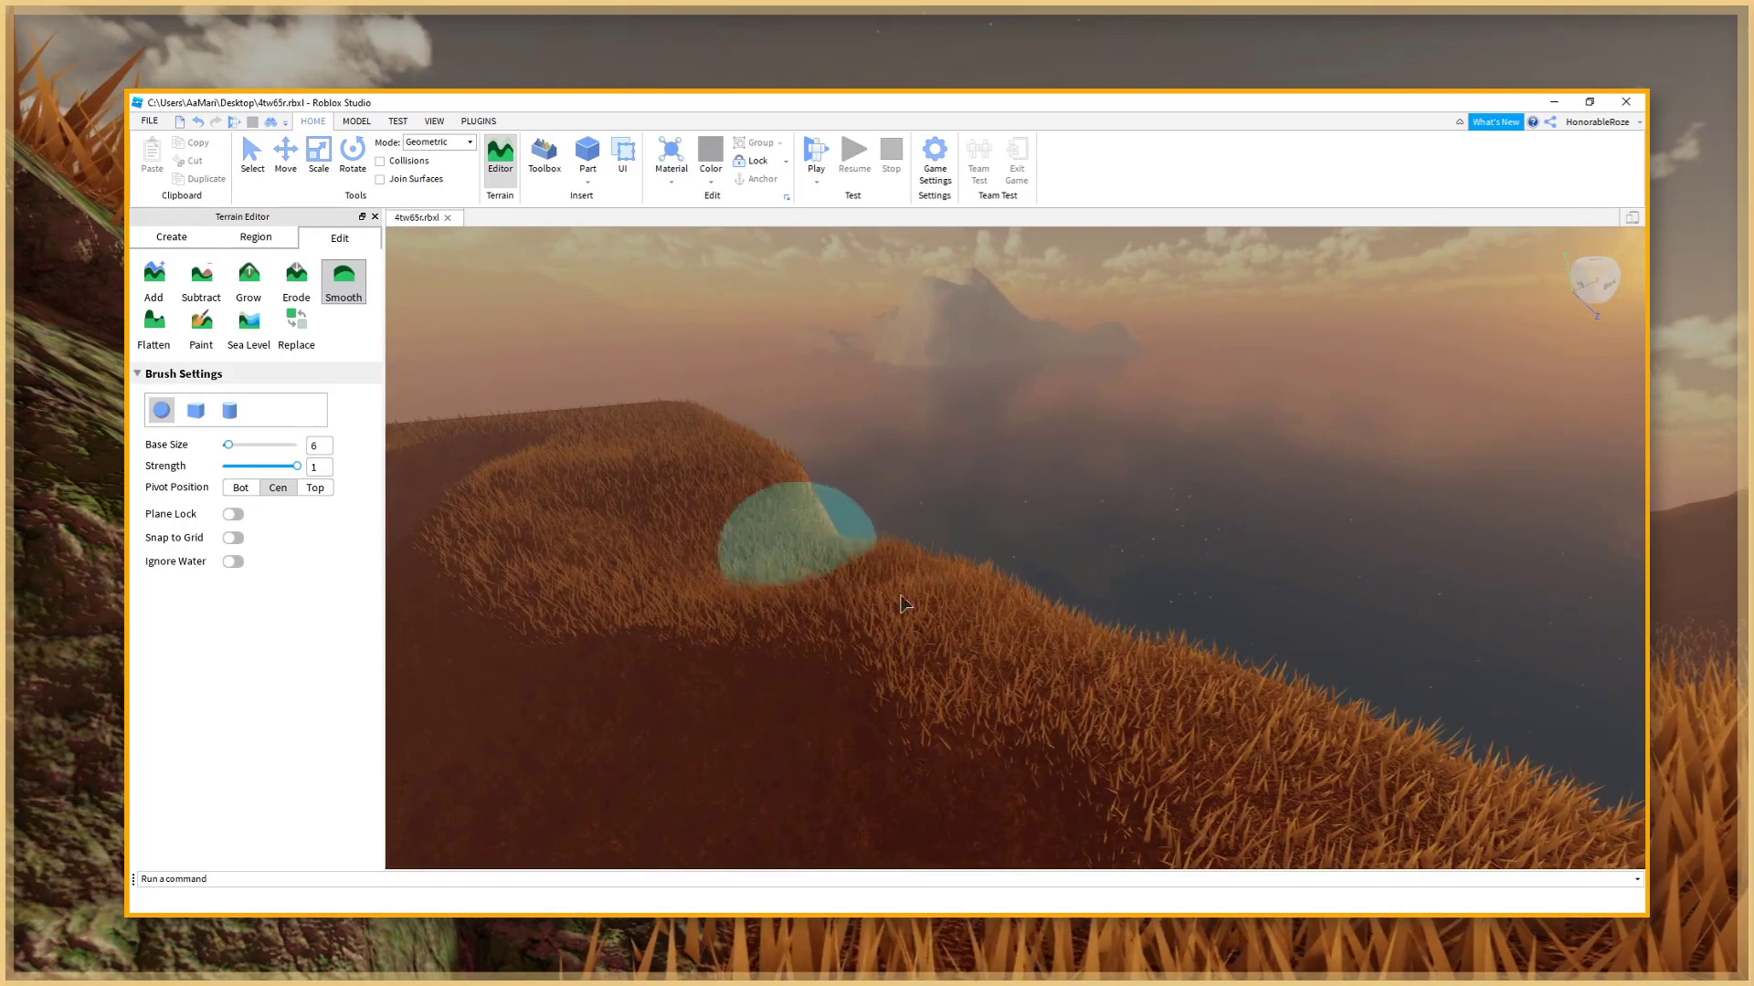
key("w")
right_click_drag(849, 529, 850, 529)
key("w")
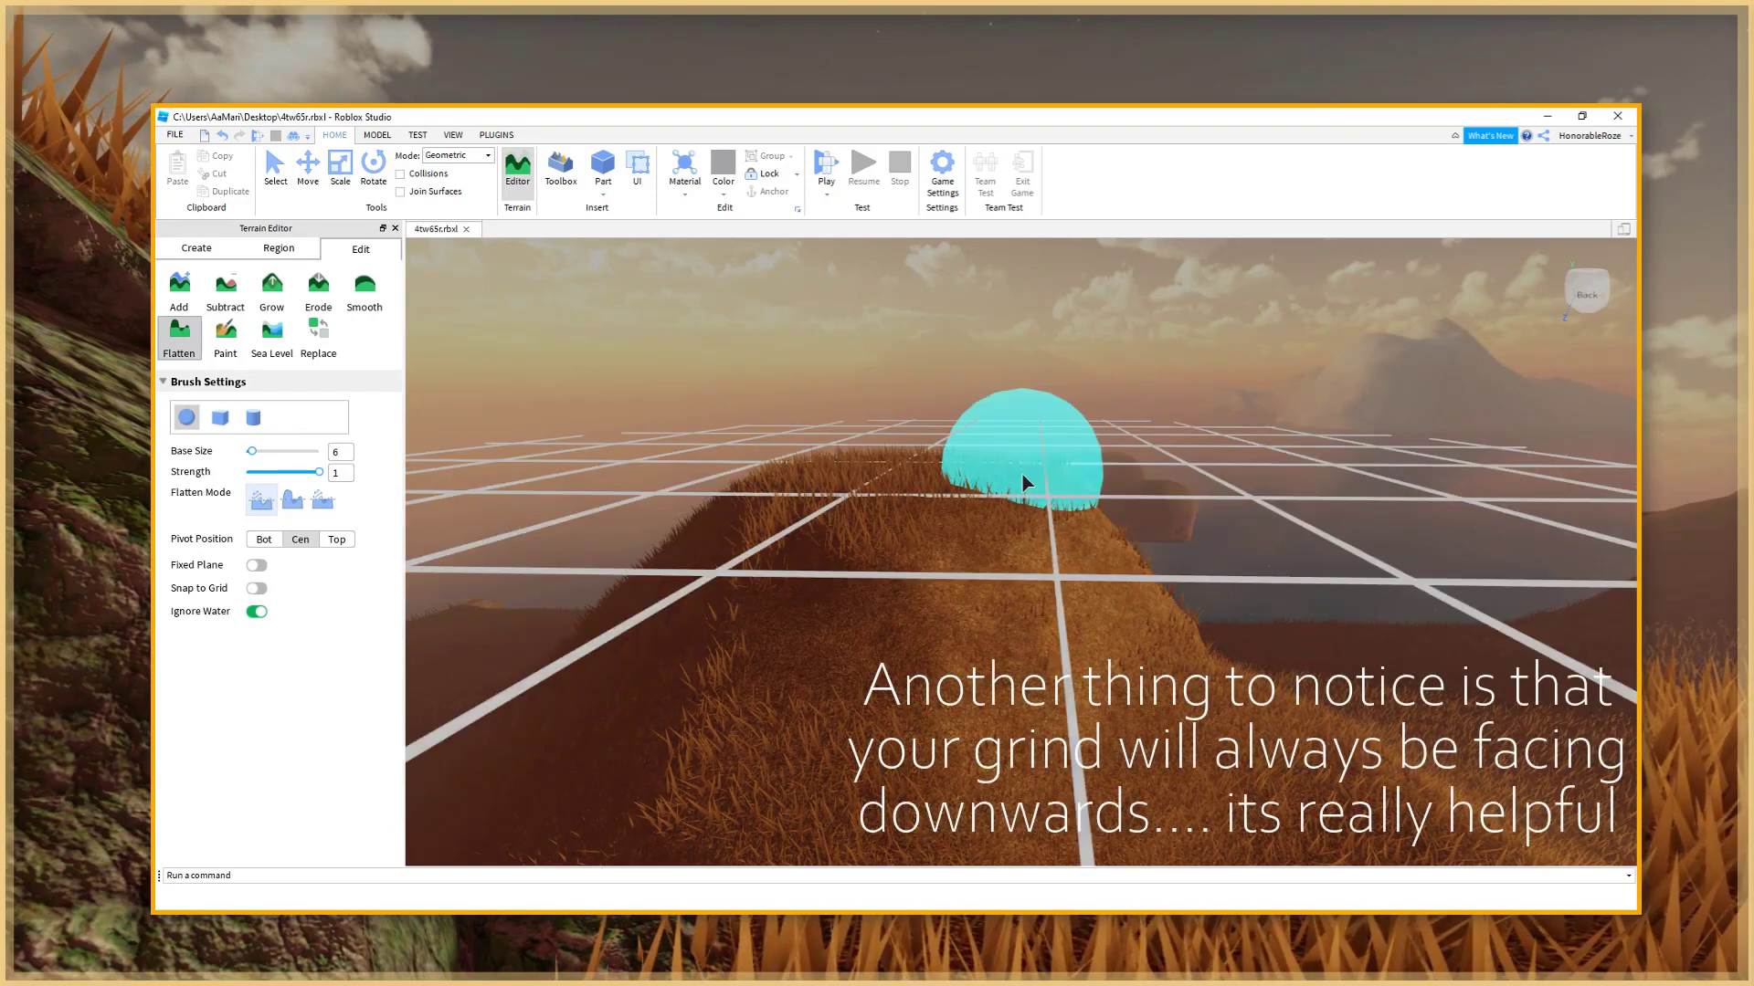
- Level the top of the grass hill using the Flatten tool with base size 6 and strength 1
key("q")
mouse_move(979, 510)
left_mouse_down()
mouse_move(1020, 500)
mouse_move(856, 513)
mouse_move(1047, 570)
mouse_move(942, 508)
mouse_move(771, 506)
mouse_move(986, 444)
mouse_move(904, 507)
left_mouse_up()
key("e")
key("e")
right_click_drag(904, 507, 944, 546)
key("w")
key("s")
mouse_move(943, 546)
left_mouse_down()
mouse_move(959, 527)
mouse_move(1023, 522)
mouse_move(961, 443)
mouse_move(934, 457)
mouse_move(1099, 441)
left_mouse_up()
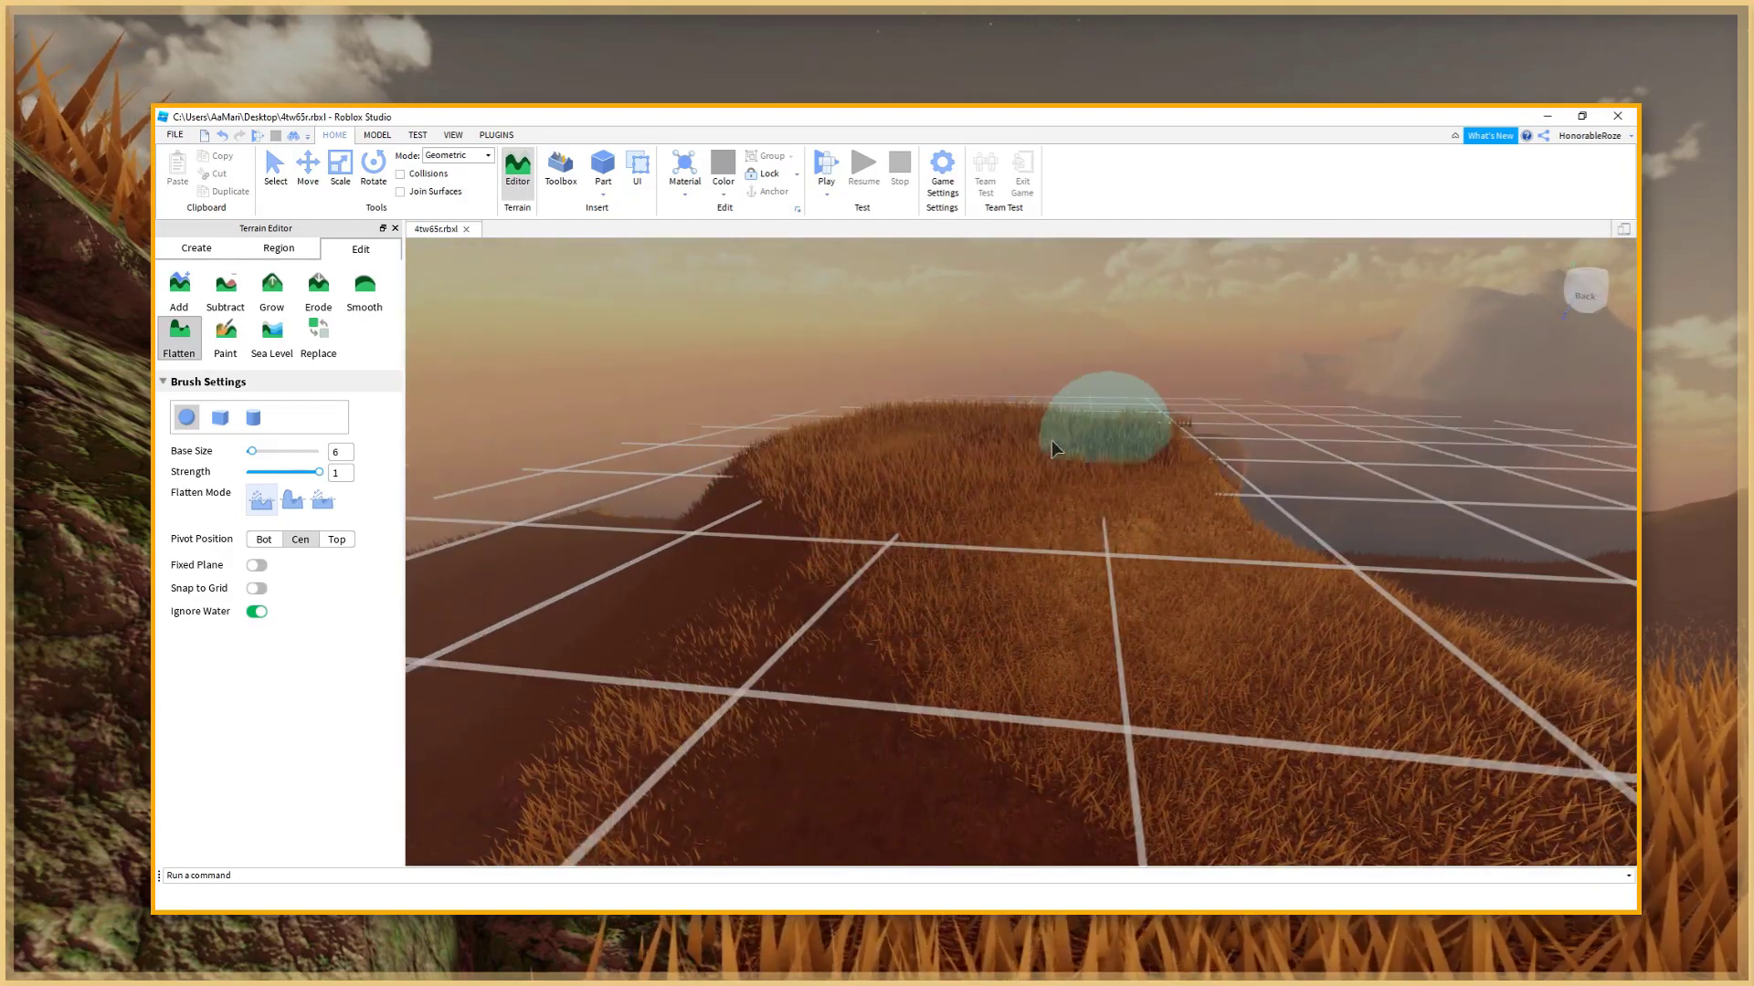
left_click_drag(867, 459, 873, 443)
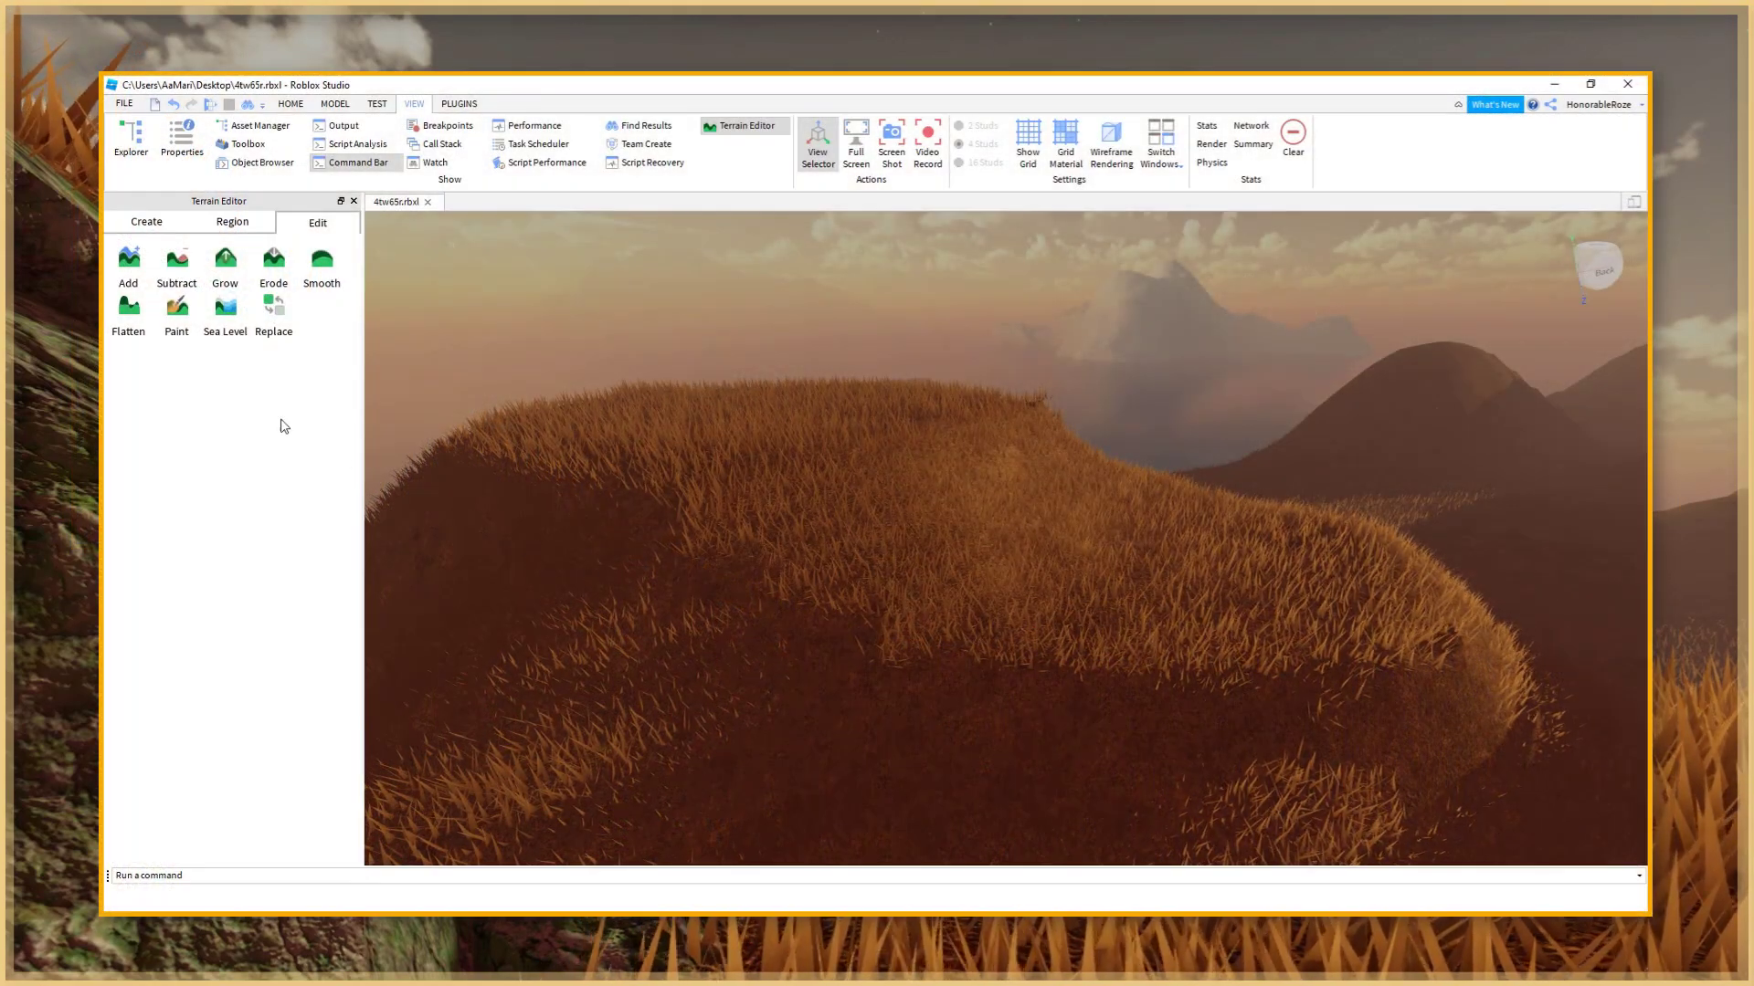
- Paint leafy grass over the flattened hilltop and its slope using the Paint tool with base size 6
left_click(177, 320)
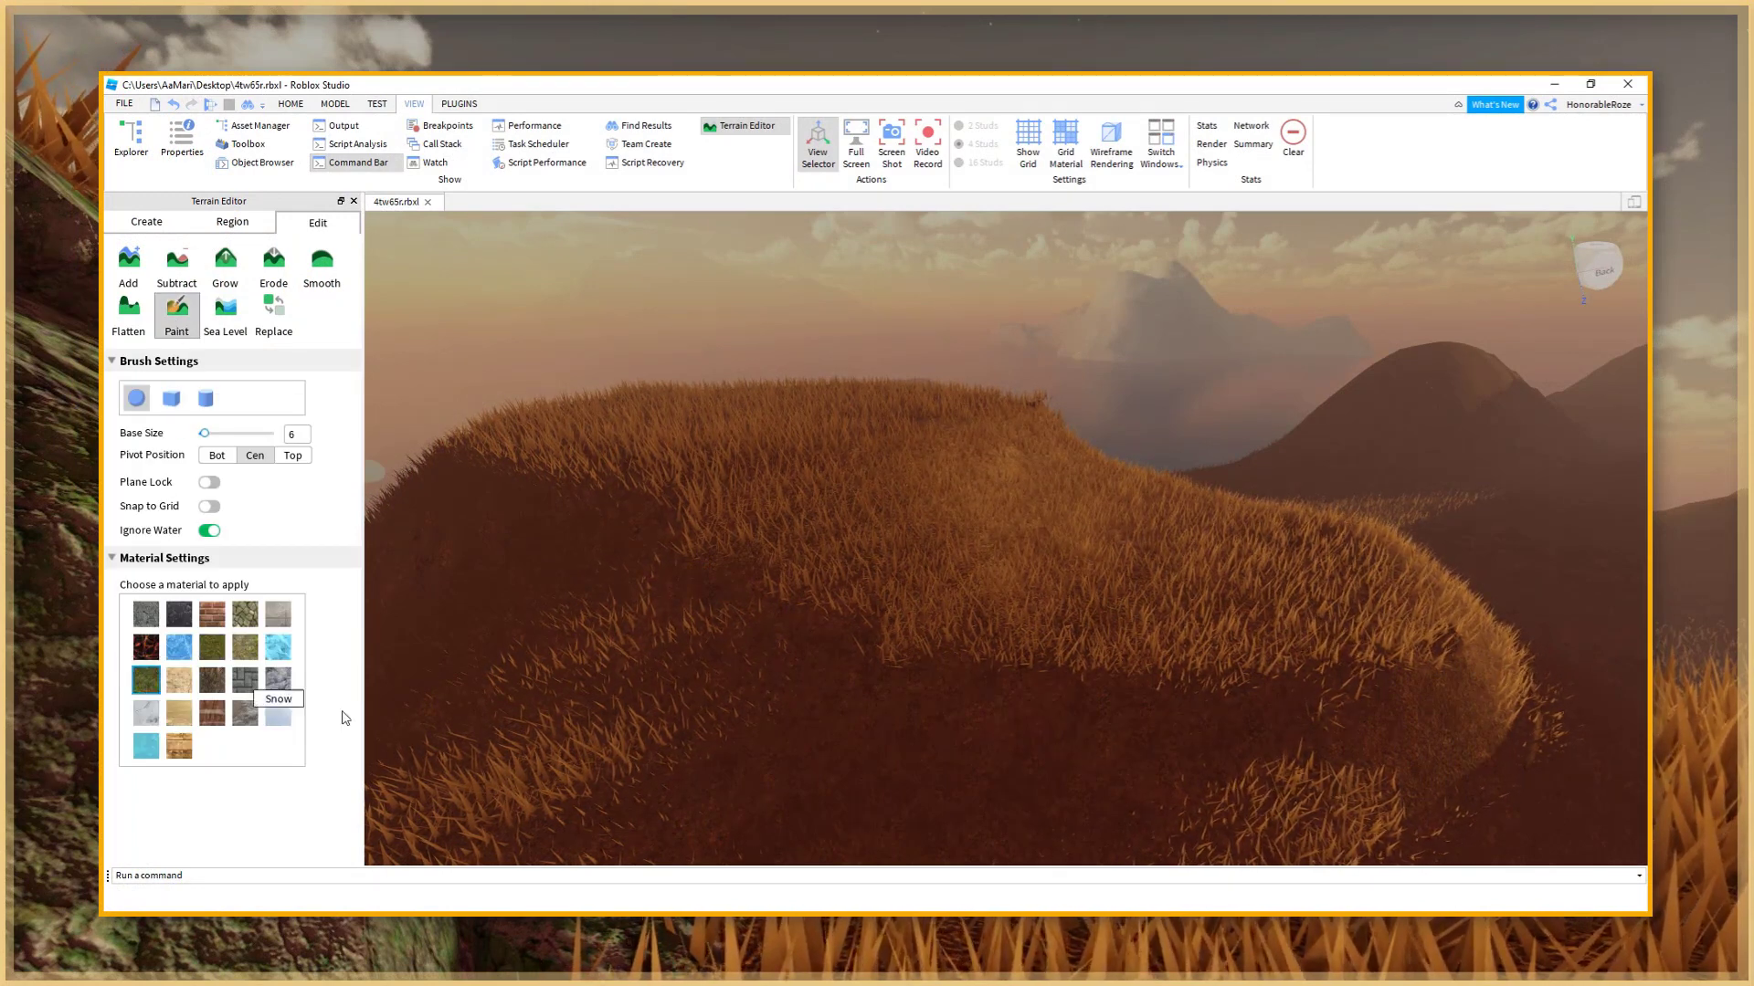
mouse_move(1018, 544)
left_mouse_down()
mouse_move(975, 497)
mouse_move(736, 544)
mouse_move(1277, 592)
mouse_move(768, 399)
mouse_move(604, 451)
mouse_move(531, 413)
left_mouse_up()
key("w")
mouse_move(1165, 553)
right_mouse_down()
mouse_move(1179, 559)
mouse_move(957, 562)
right_mouse_up()
key("w")
left_click_drag(957, 563, 807, 513)
right_click_drag(791, 548, 787, 549)
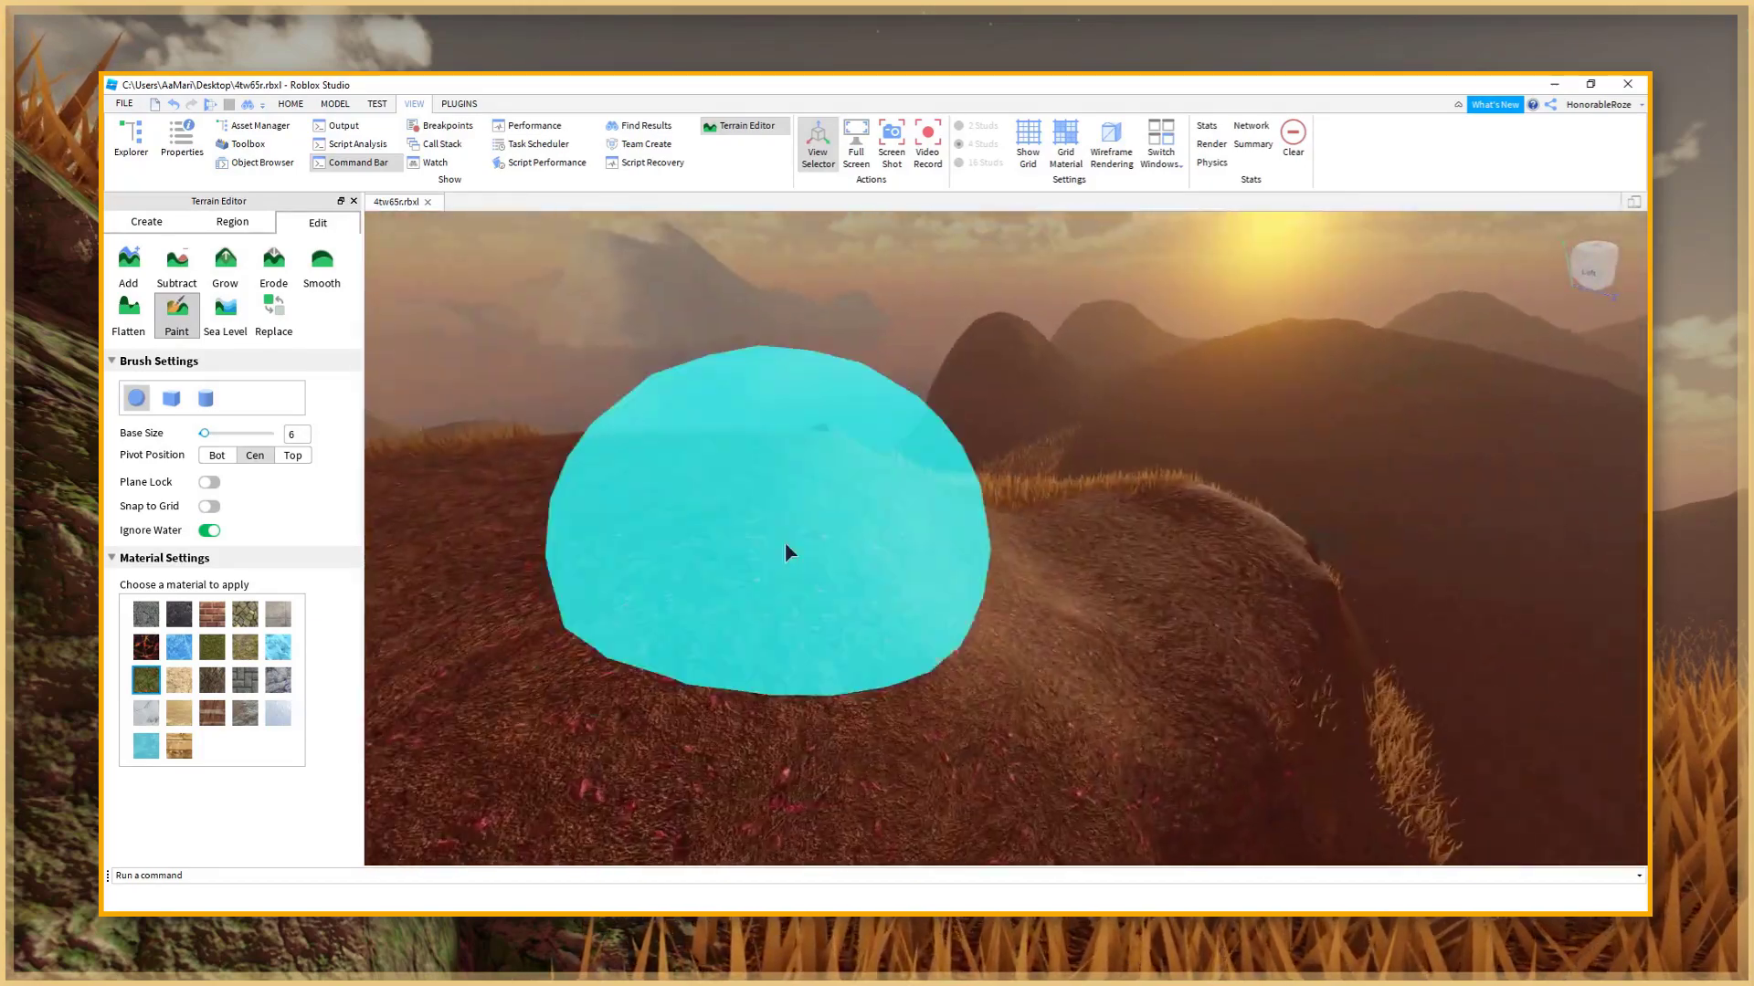
right_click_drag(1150, 502, 1147, 505)
key("w")
right_click_drag(1258, 584, 1258, 586)
key("w")
right_click_drag(1339, 547, 1339, 554)
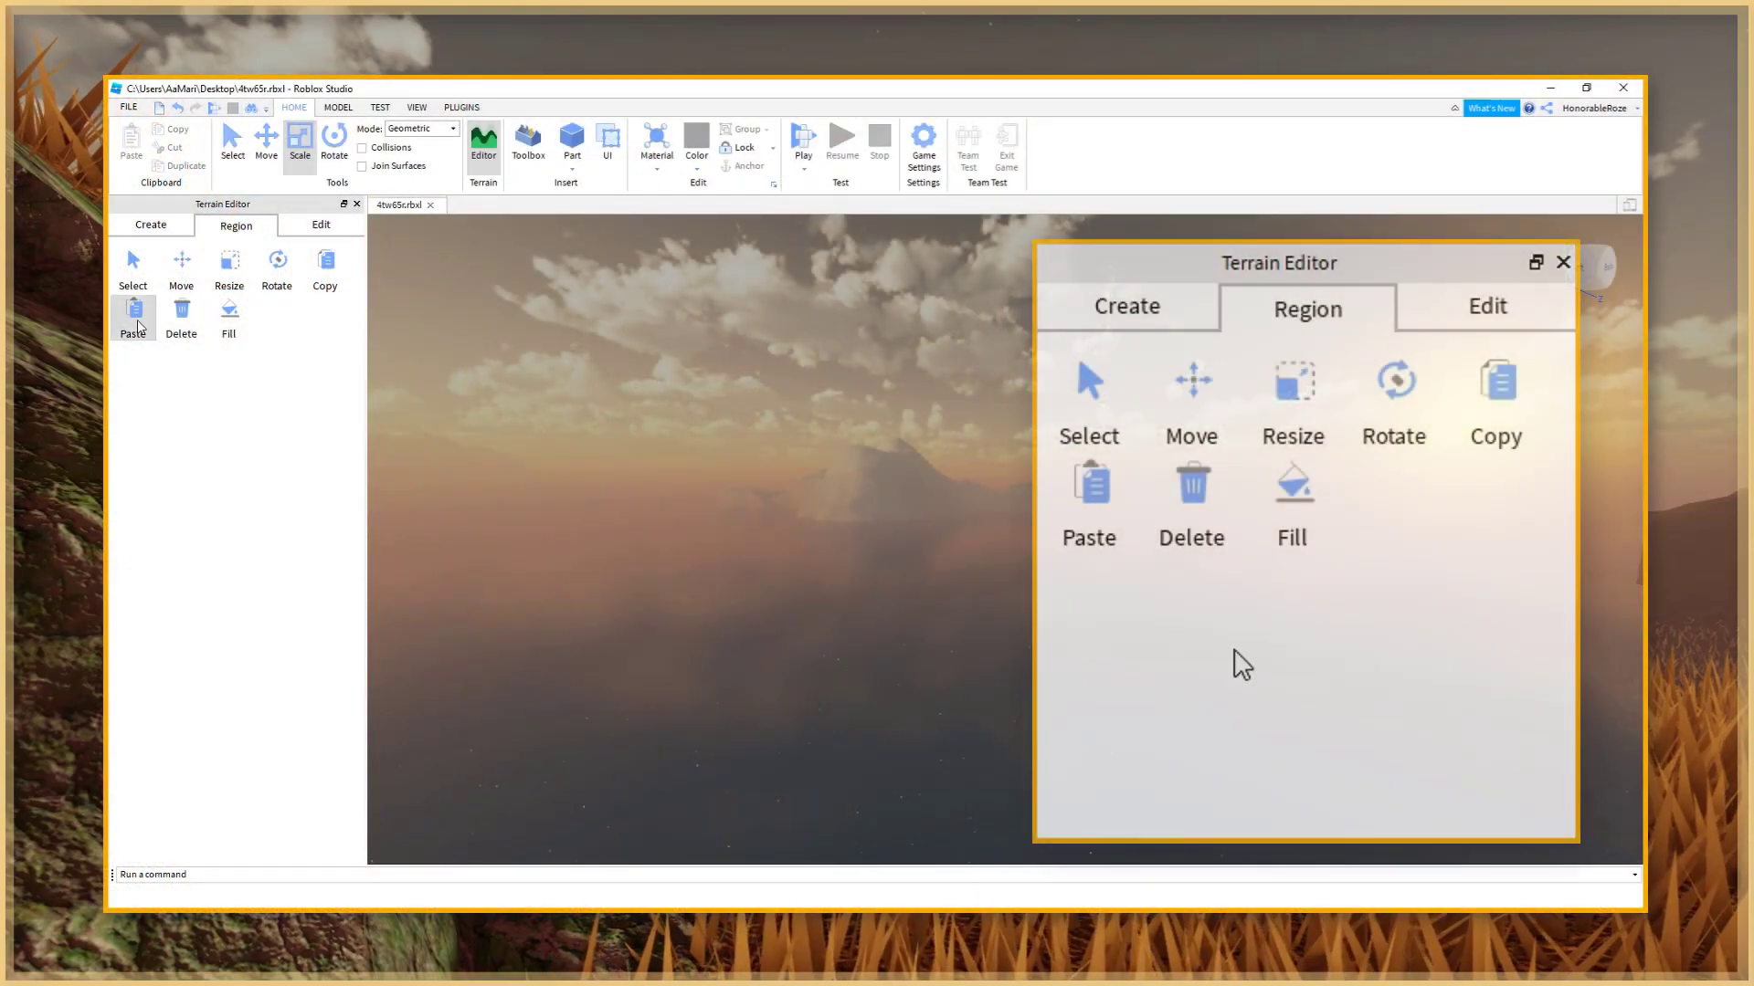
- Draw a box-shaped region with the Select tool and adjust its height and sides using the handles
left_click(133, 270)
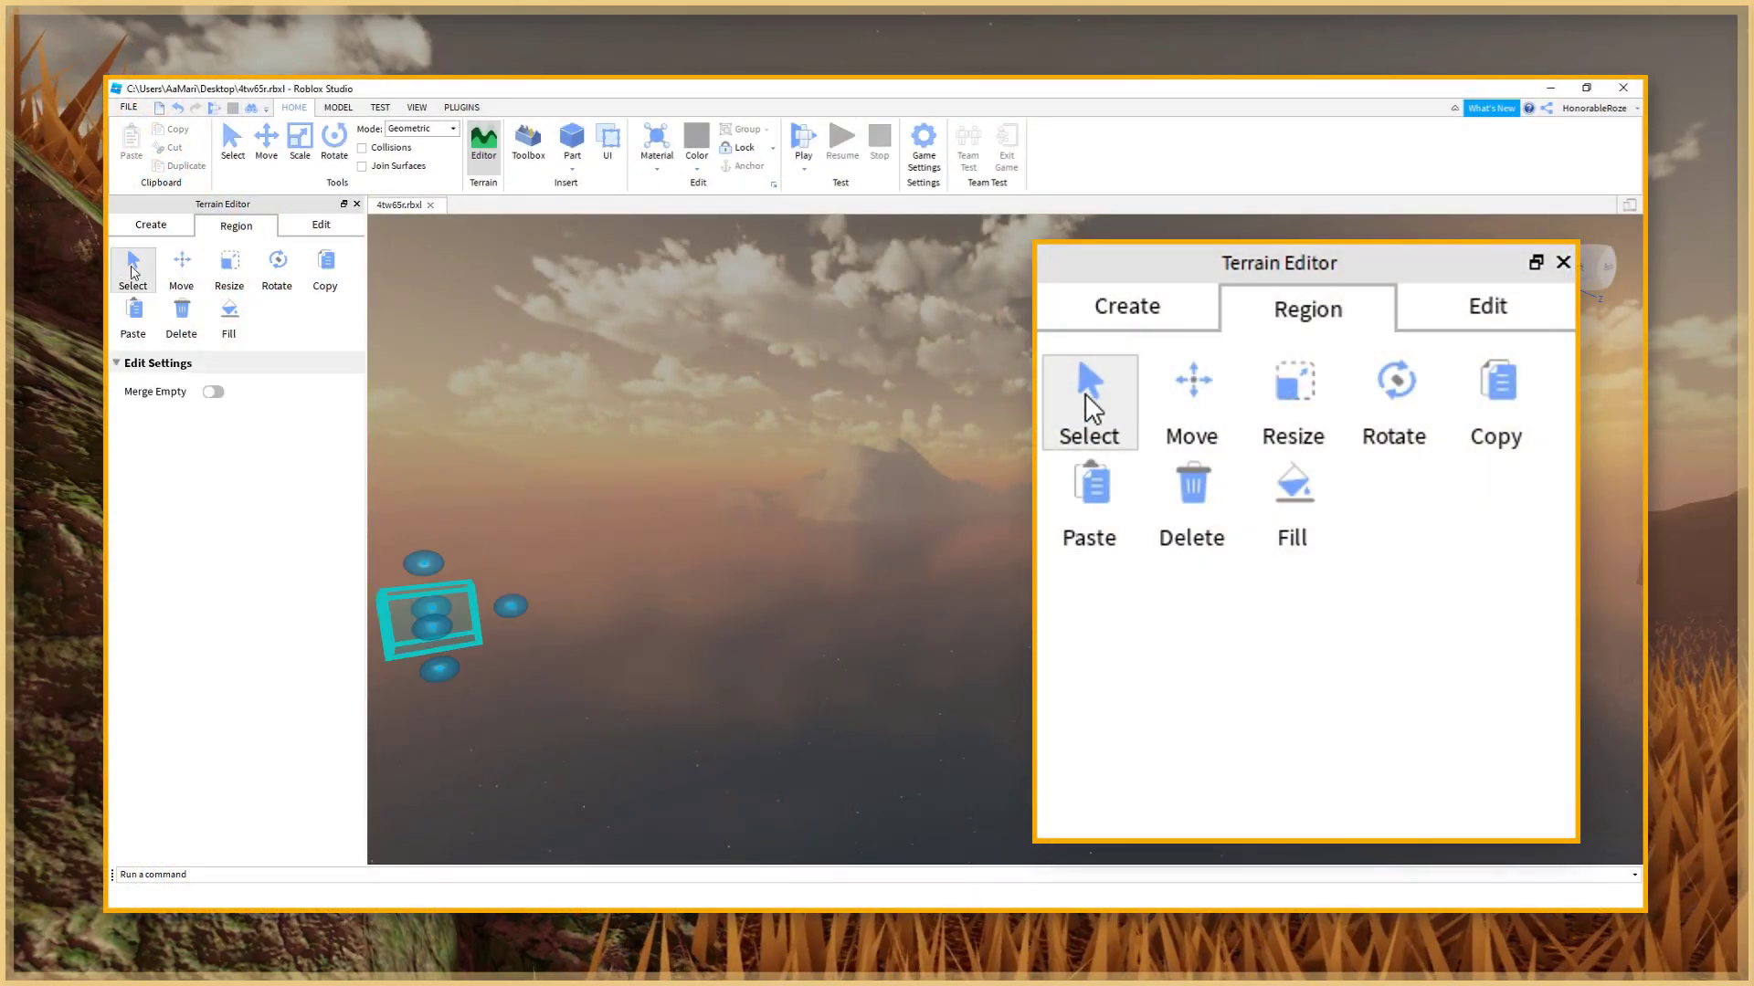
left_click_drag(709, 468, 1102, 652)
left_click_drag(1040, 596, 1089, 653)
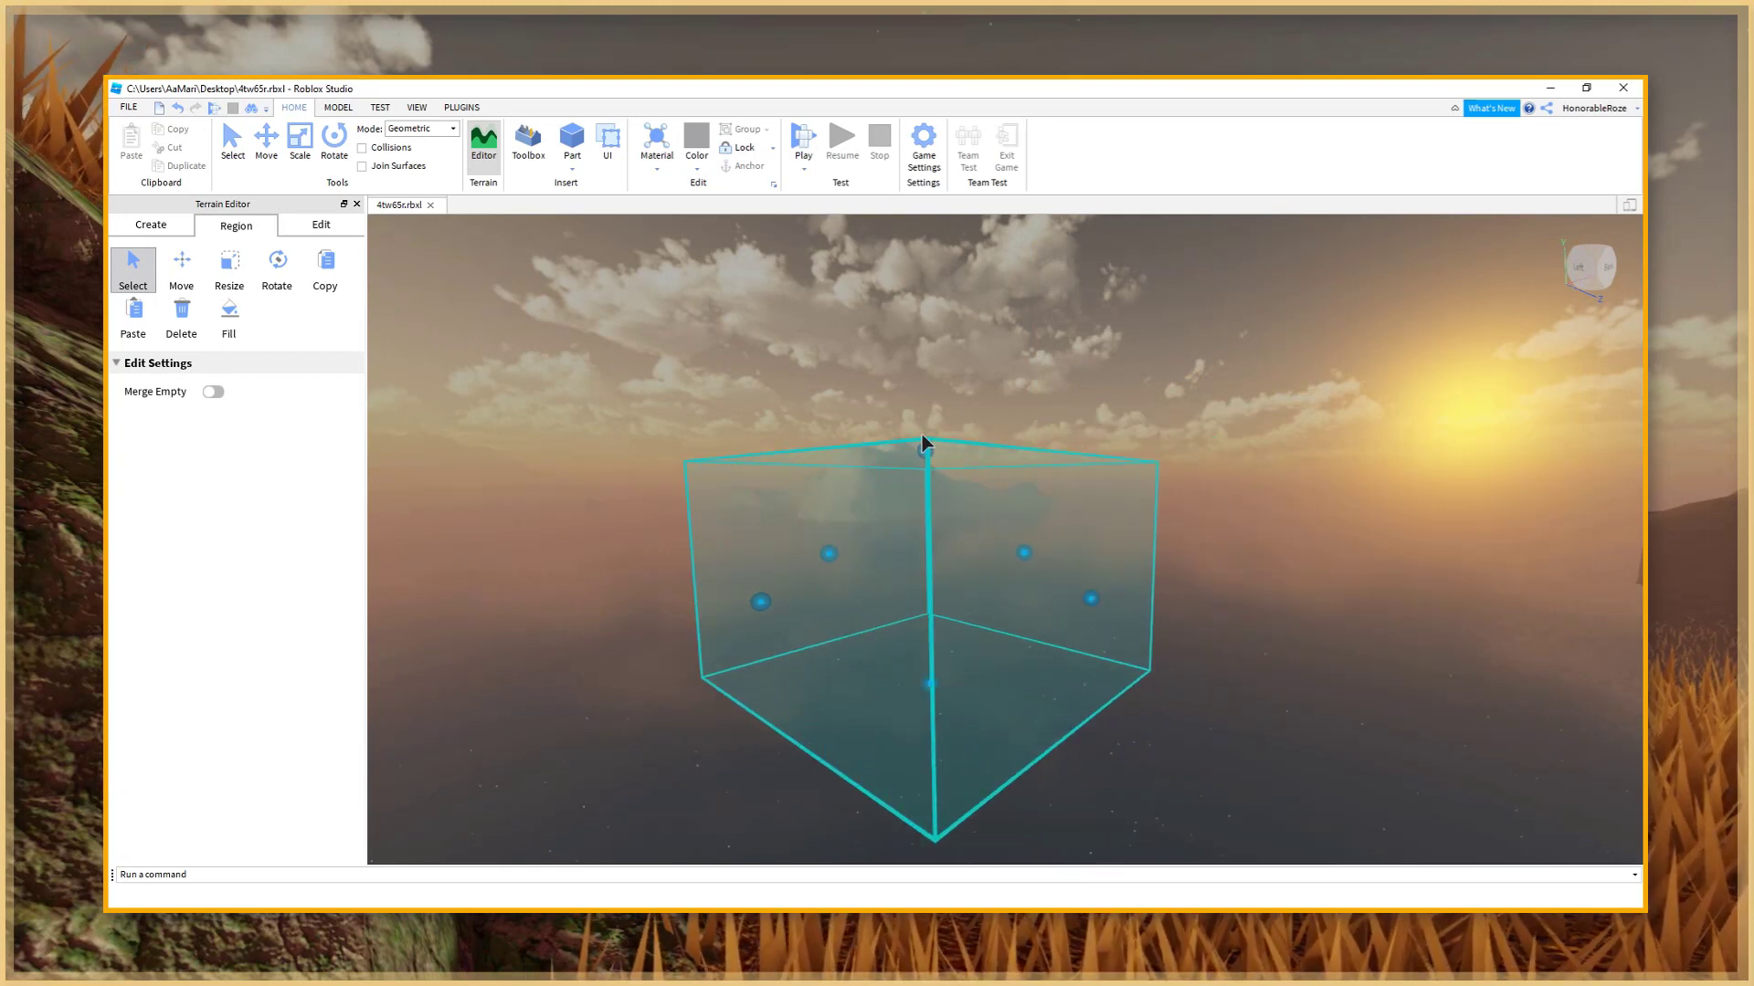
mouse_move(924, 452)
left_mouse_down()
mouse_move(927, 532)
mouse_move(926, 450)
left_mouse_up()
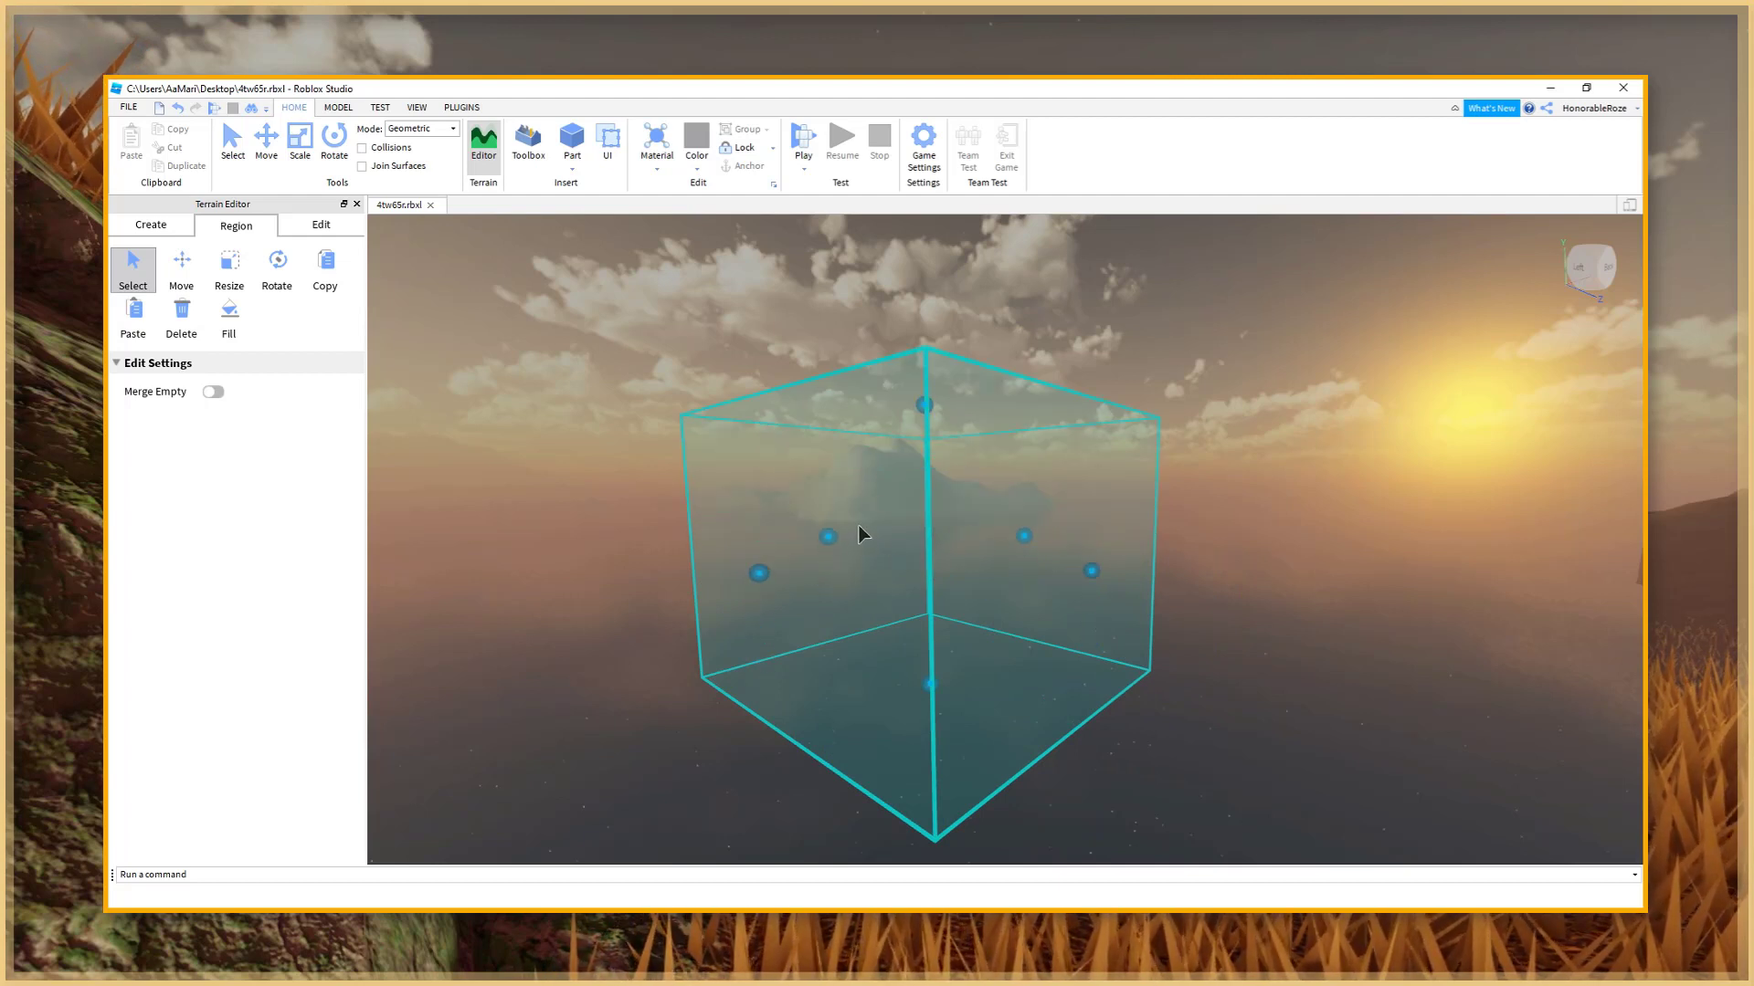
left_click_drag(812, 534, 760, 628)
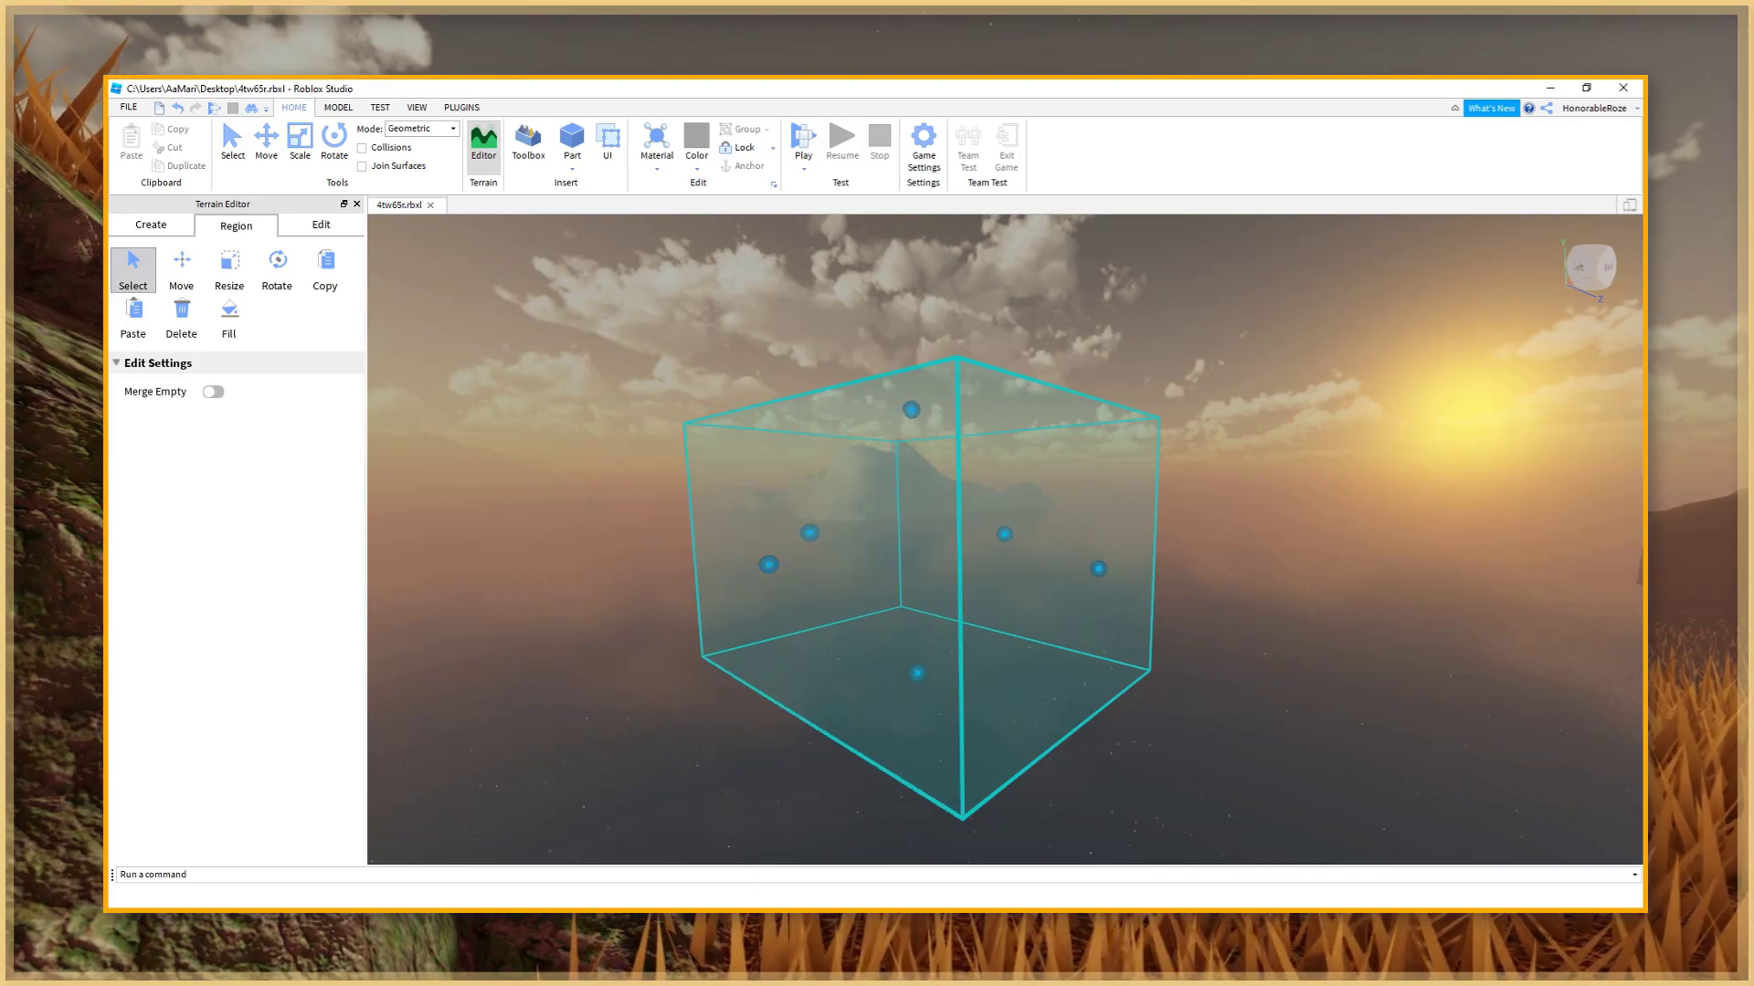
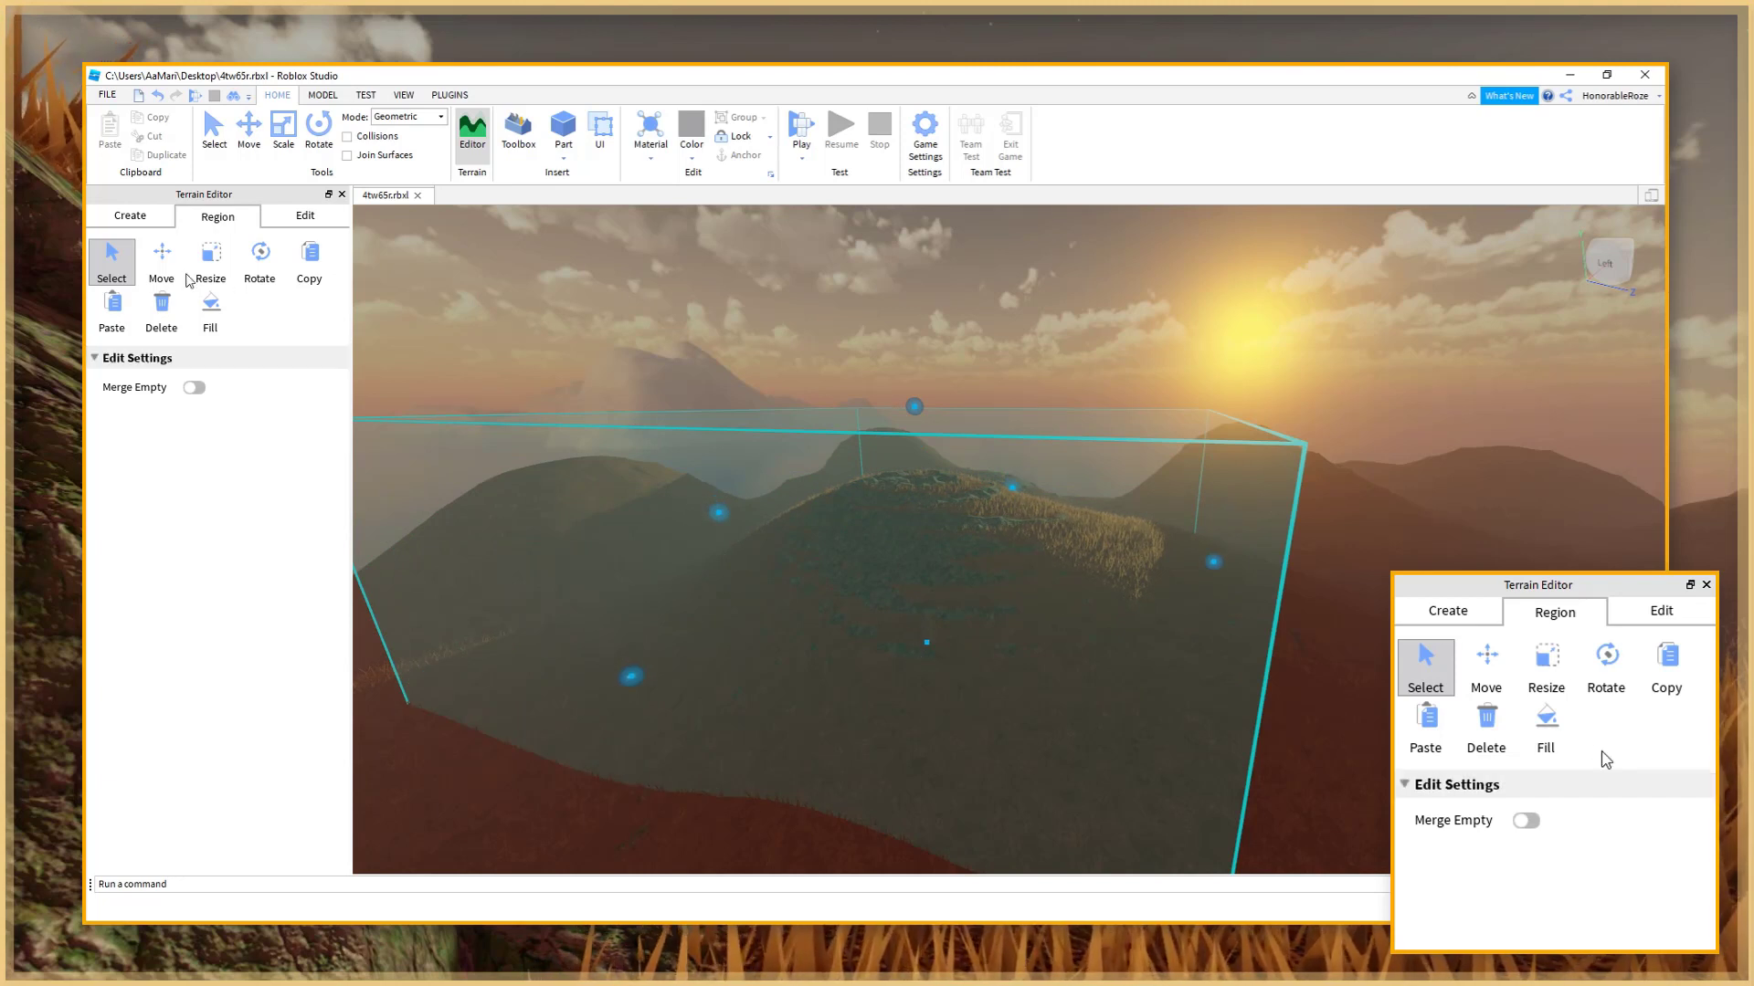
- Lift the selected hill region high above the surrounding terrain with the Move tool
left_click(158, 262)
right_click_drag(765, 550, 747, 547)
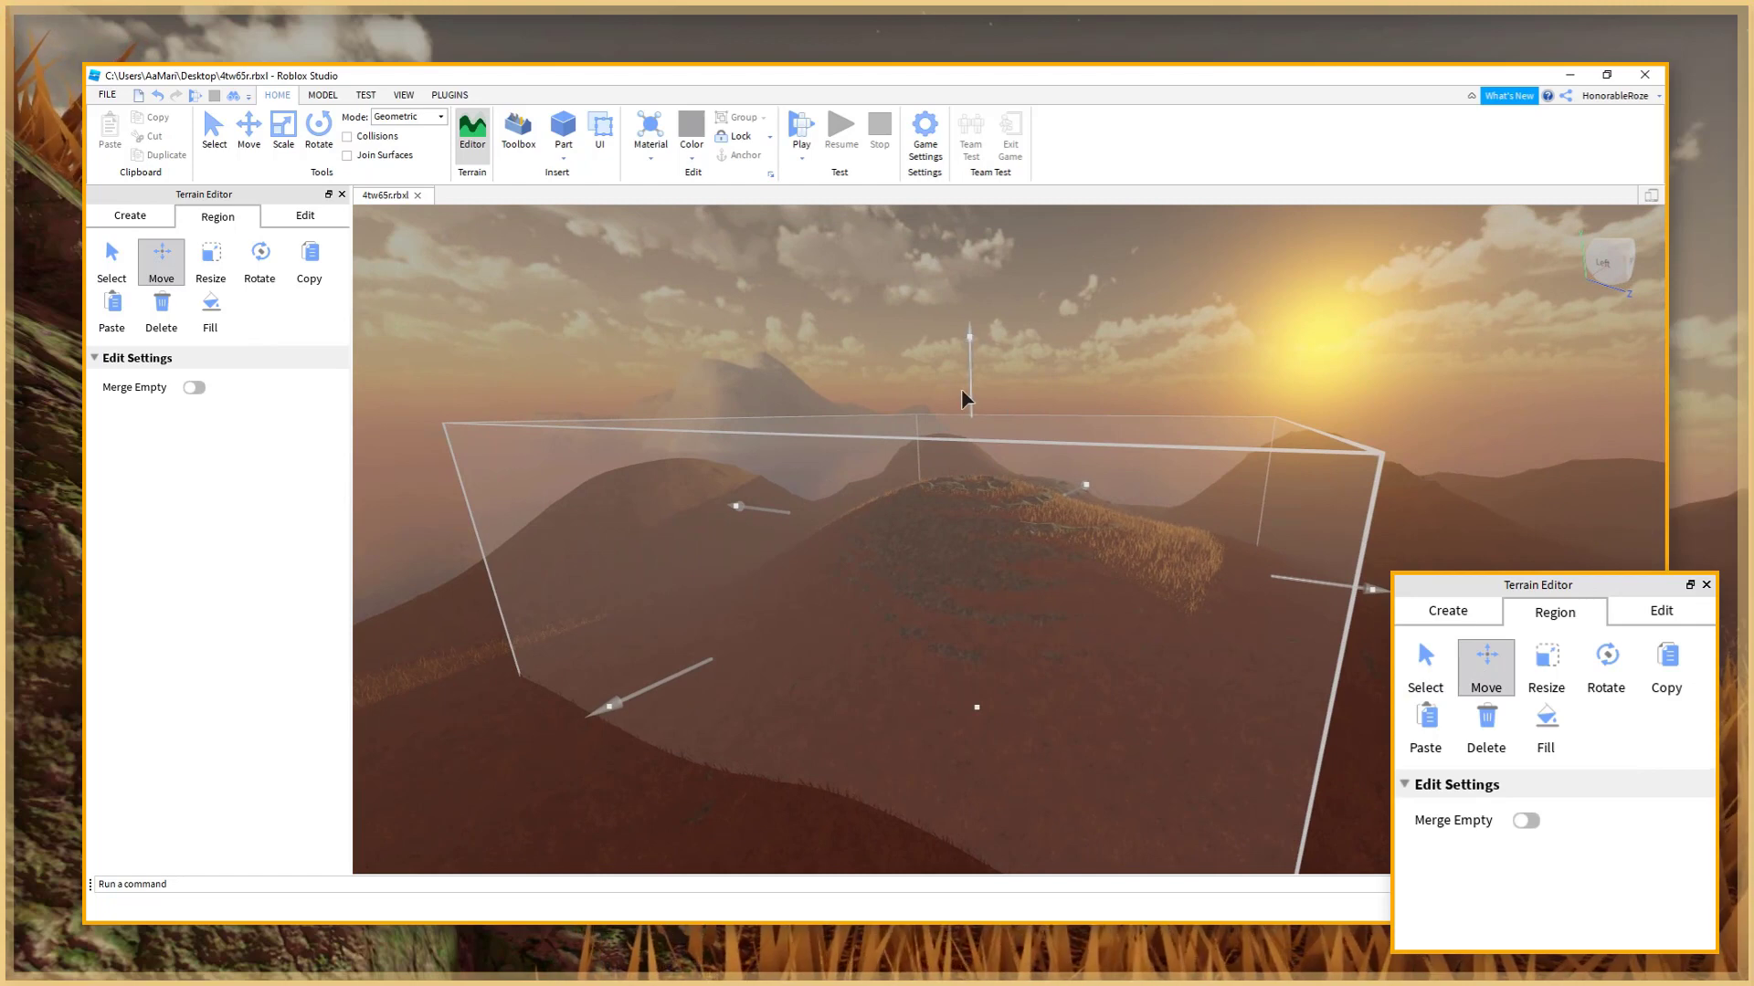
left_click_drag(968, 403, 961, 260)
right_click_drag(980, 539, 979, 537)
key("s")
key("q")
left_click_drag(956, 621, 954, 540)
right_click_drag(954, 540, 953, 538)
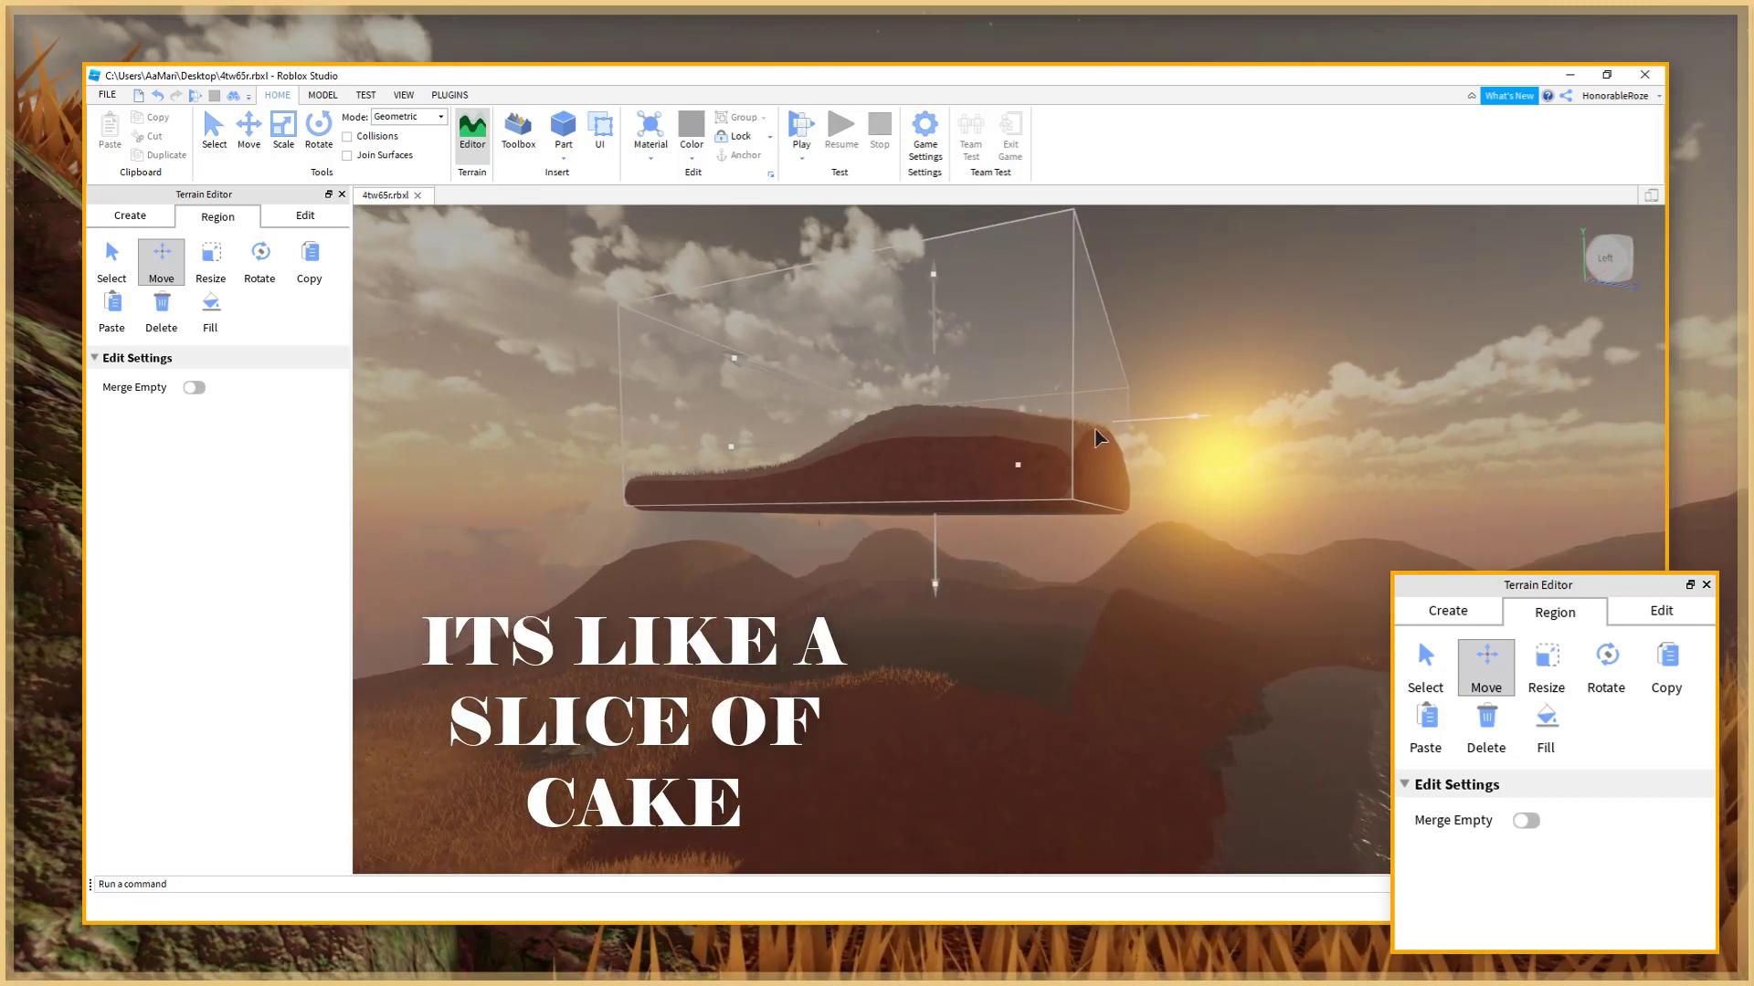
- Reposition the lifted slice of terrain with the Move tool
left_click_drag(1118, 426, 1127, 556)
key("w")
key("e")
right_click_drag(1129, 559, 1117, 574)
key("s")
mouse_move(981, 612)
left_mouse_down()
mouse_move(968, 549)
mouse_move(966, 625)
left_mouse_up()
key("e")
right_click_drag(966, 625, 967, 624)
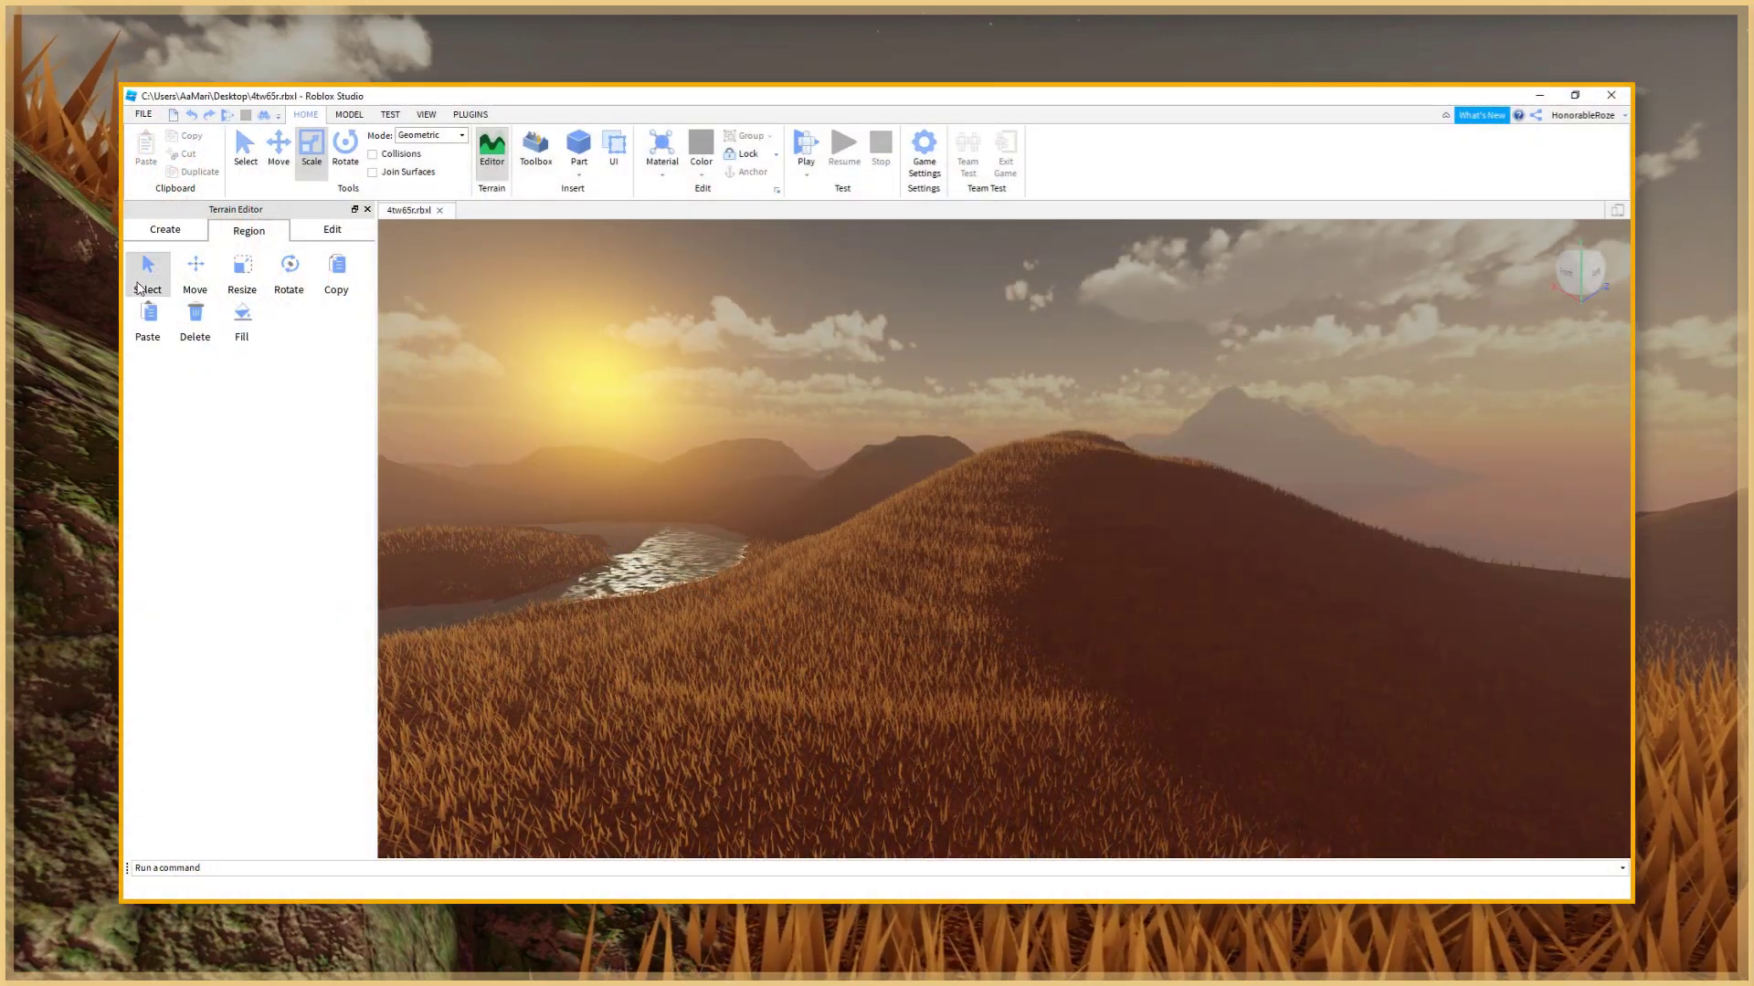
- Select a region around the grass hill and extend it upward and outward until it encloses the peak
left_click(150, 284)
right_click_drag(889, 595, 867, 508)
key("e")
left_click_drag(867, 516, 1600, 655)
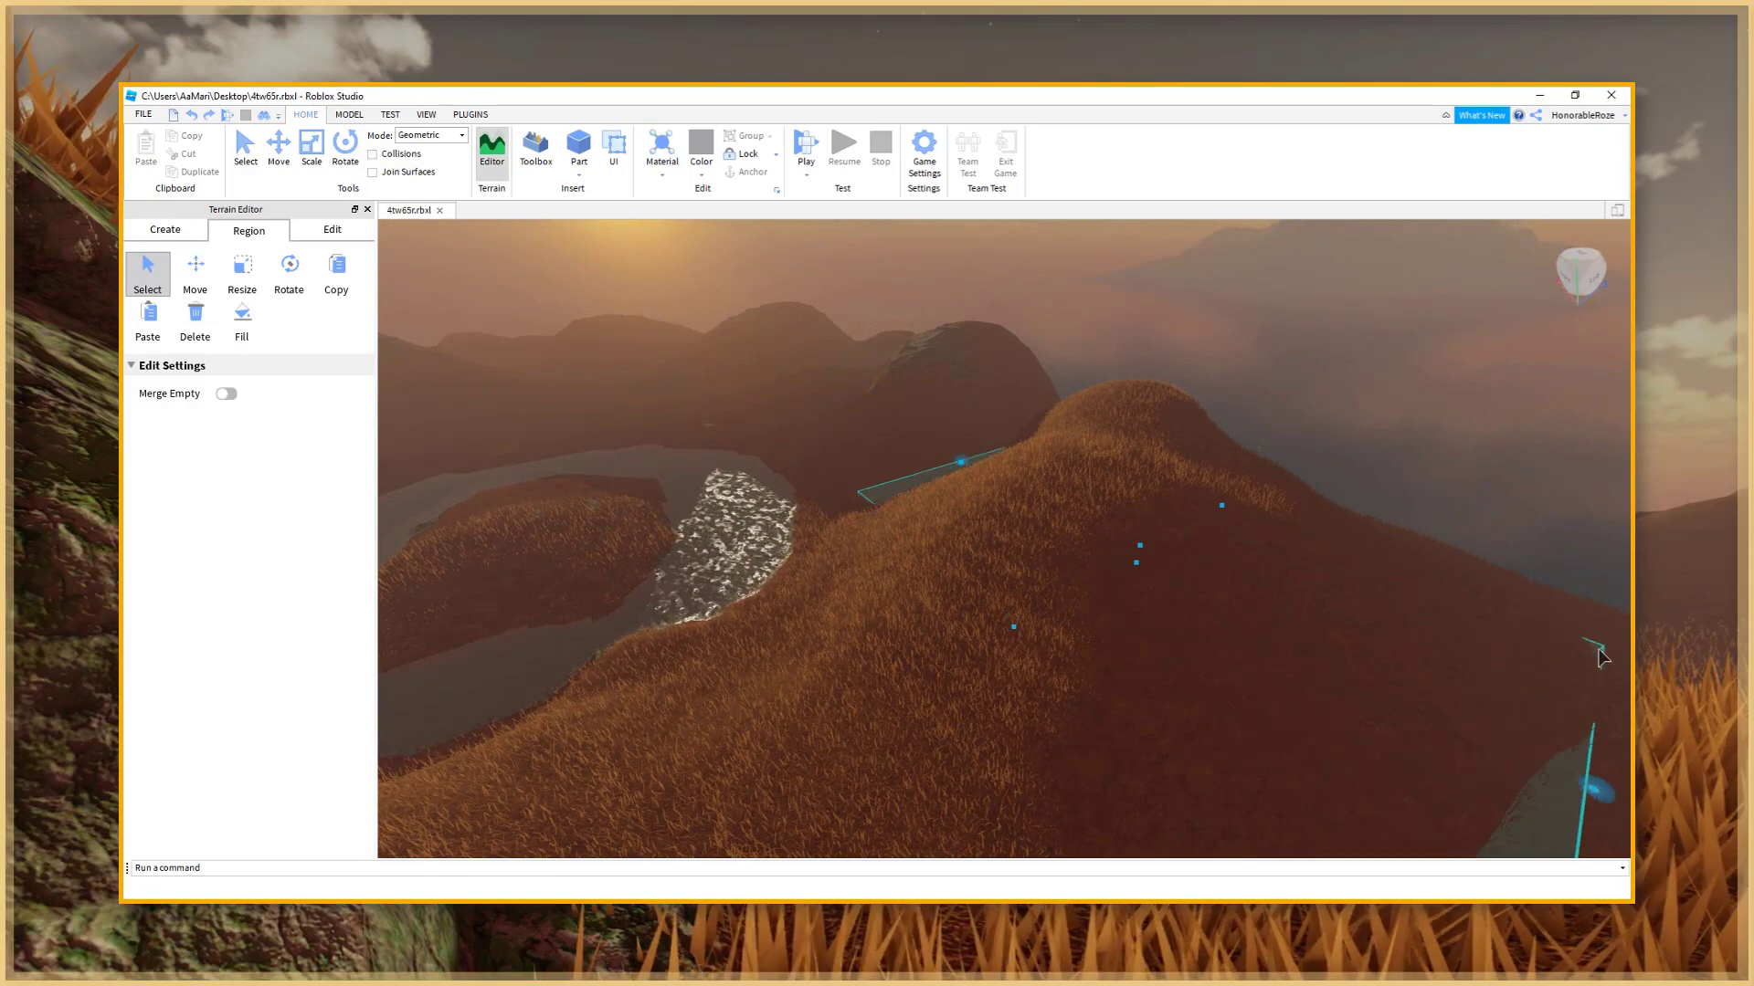
left_click_drag(1140, 547, 1143, 482)
right_click_drag(1143, 497, 1143, 481)
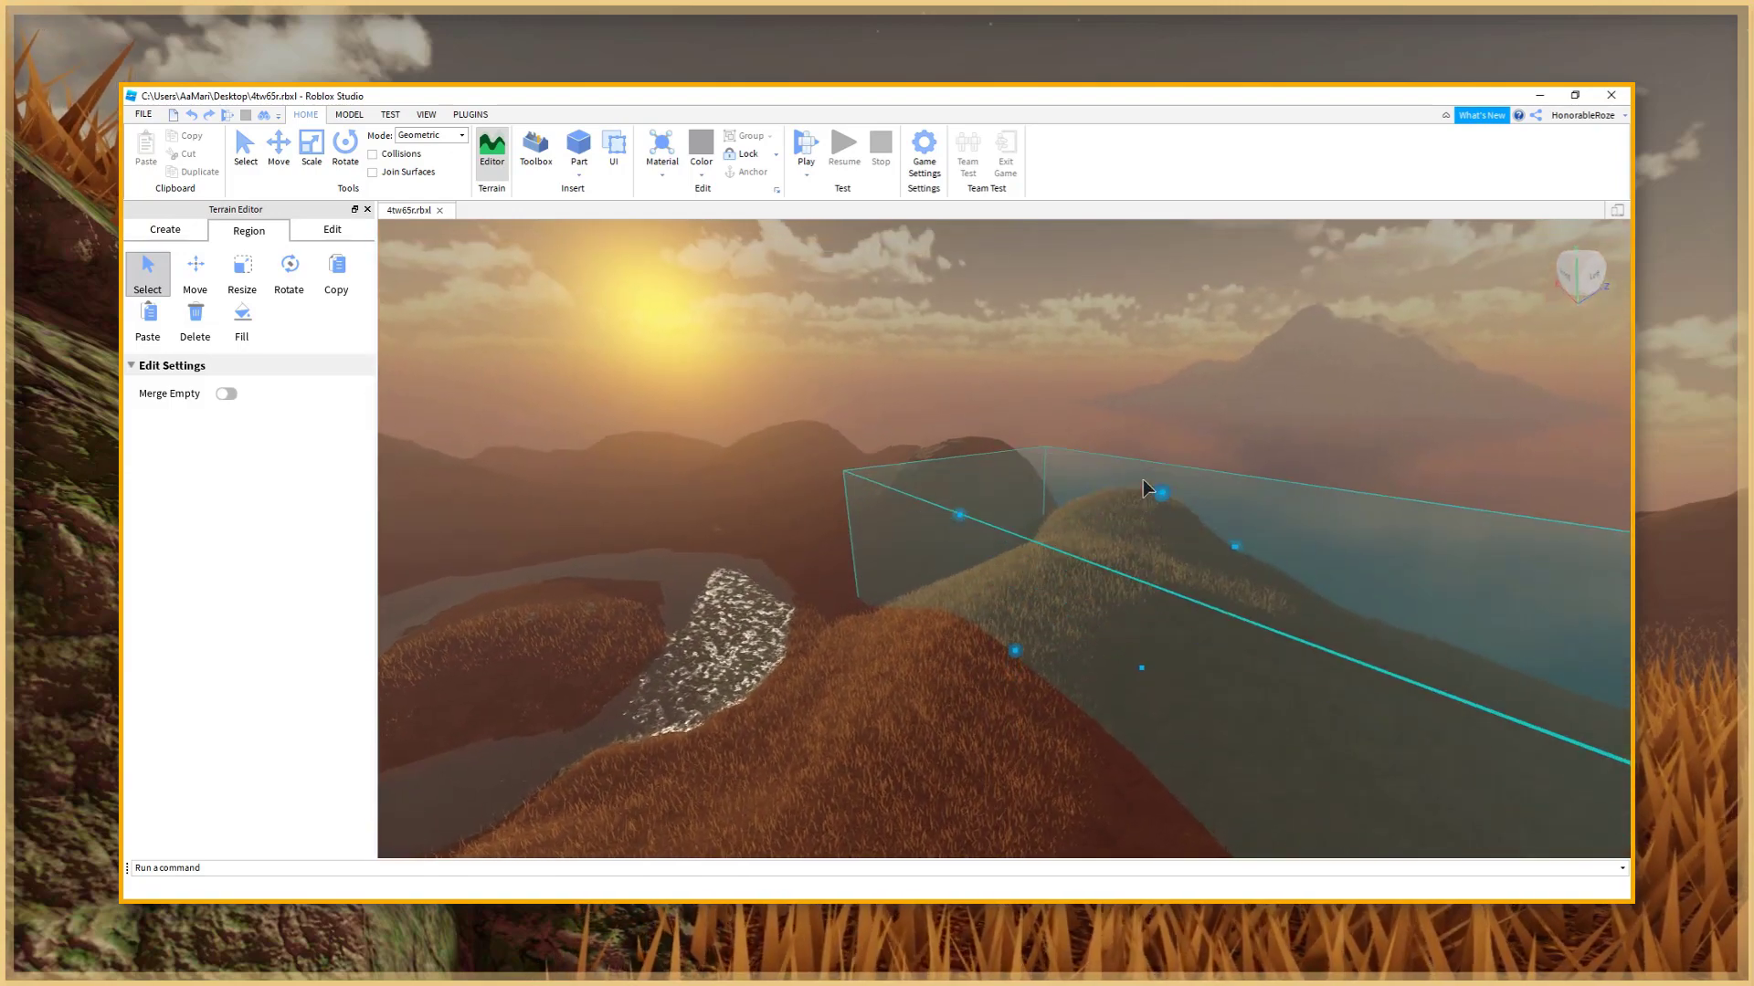
right_click_drag(1034, 667, 994, 676)
left_click_drag(1042, 635, 923, 644)
right_click_drag(941, 703, 985, 701)
key("s")
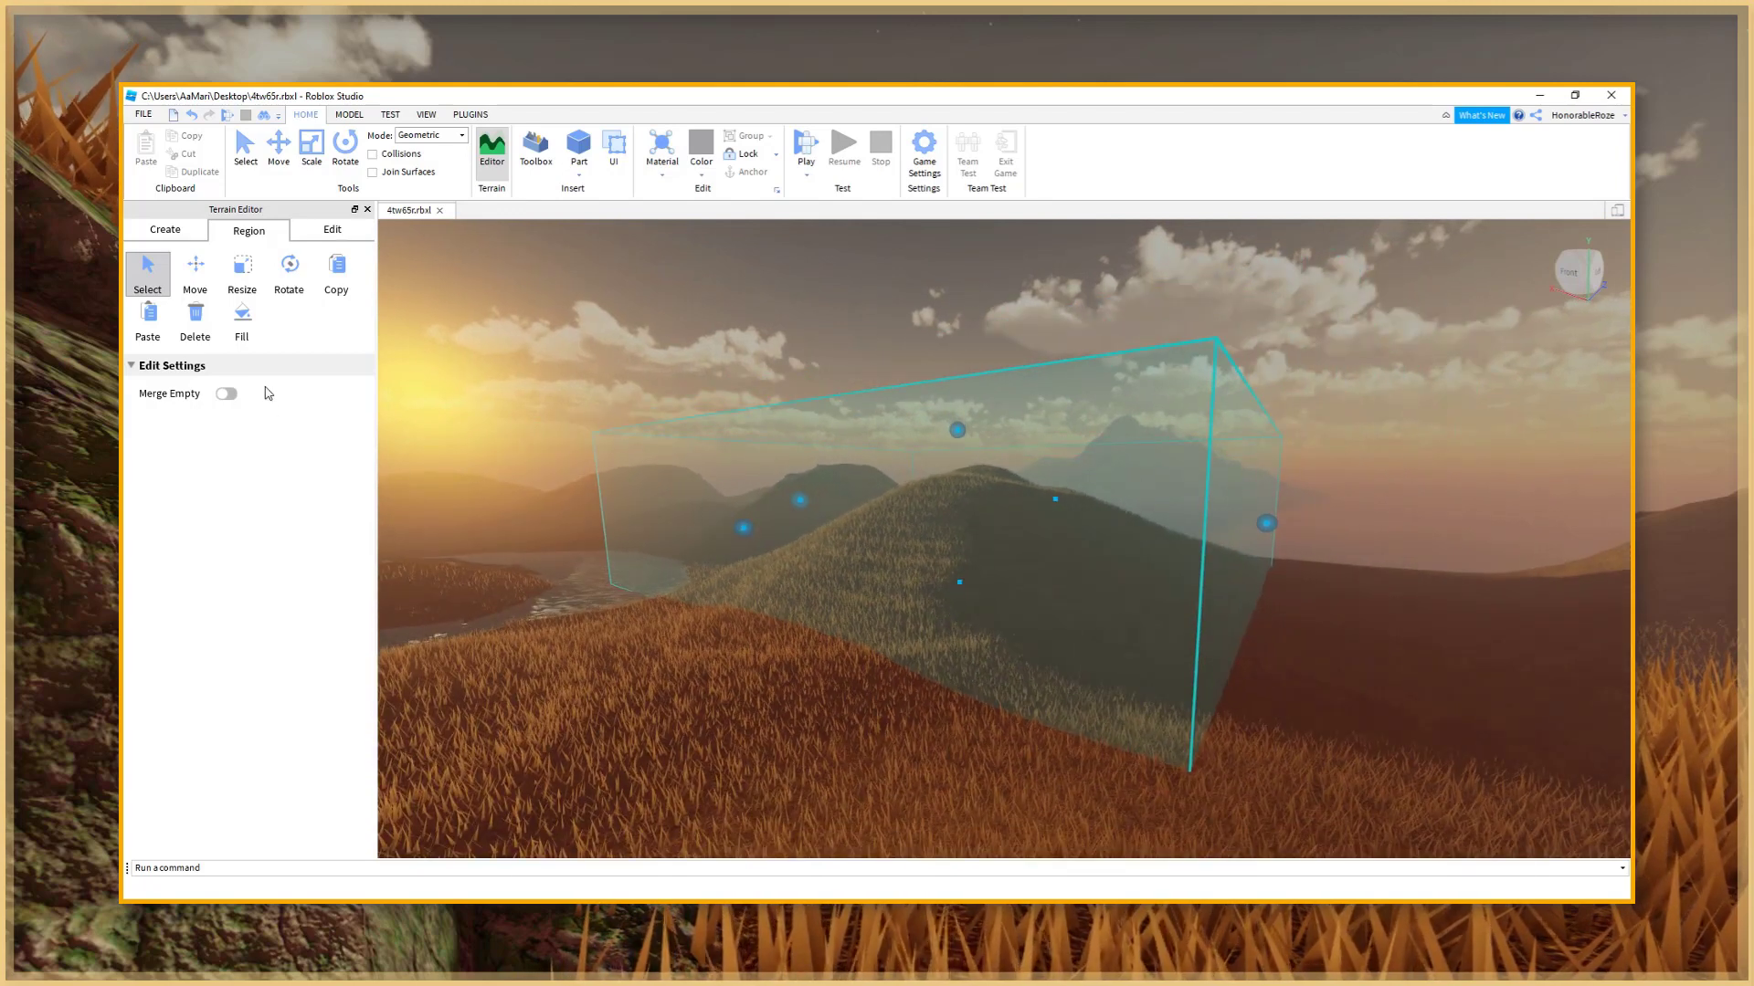
- Stretch the selected hill region upward with the Resize tool to make the hill taller
left_click(257, 296)
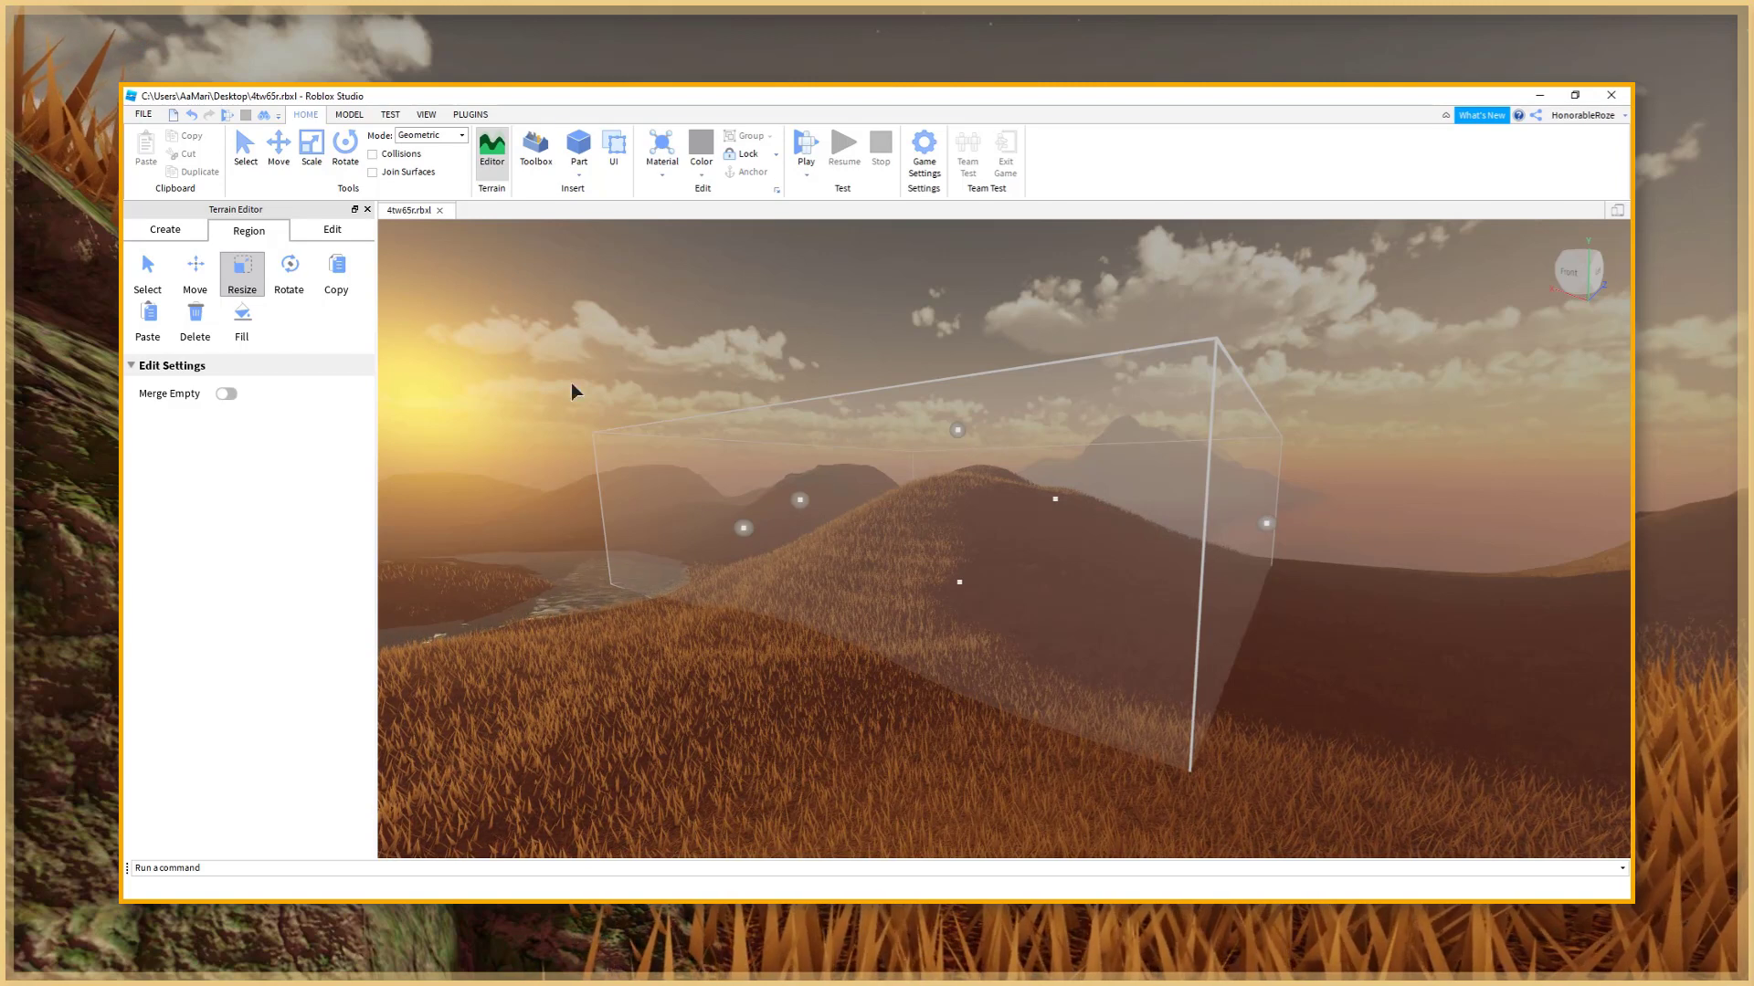
left_click_drag(961, 429, 961, 413)
right_click_drag(961, 411, 963, 417)
key("w")
key("a")
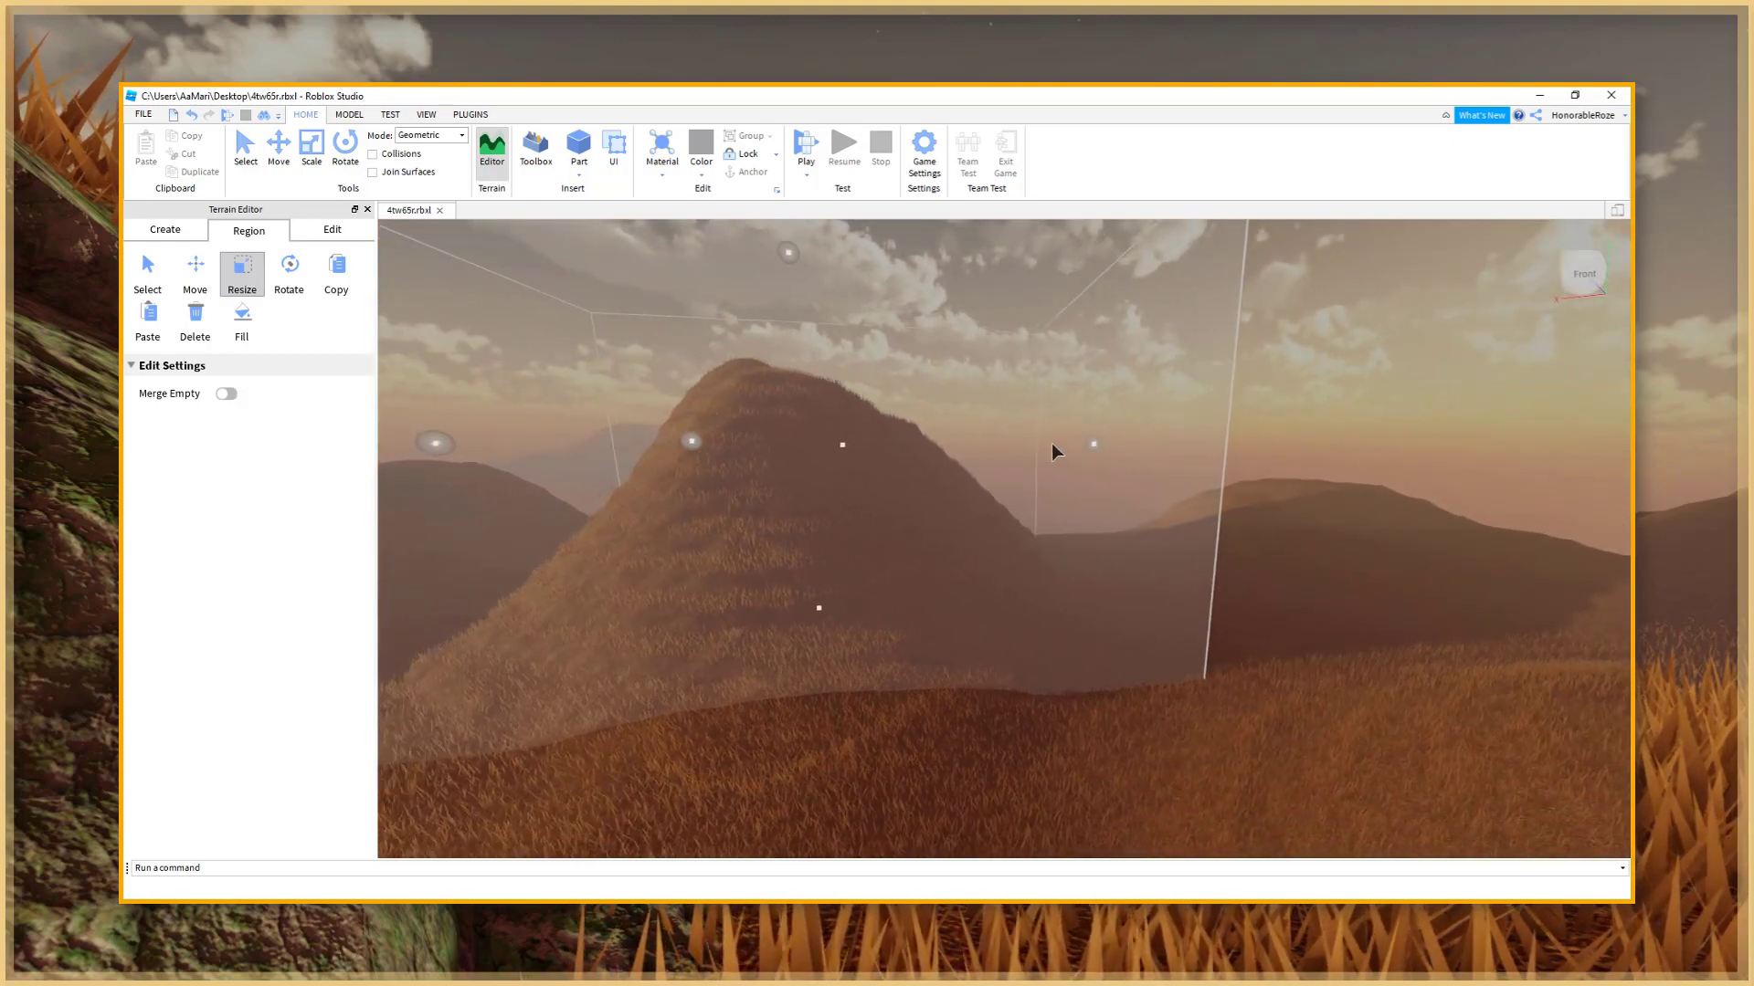
- Stretch the hill region sideways with the Resize tool to widen the hill
left_click_drag(1131, 446, 1202, 486)
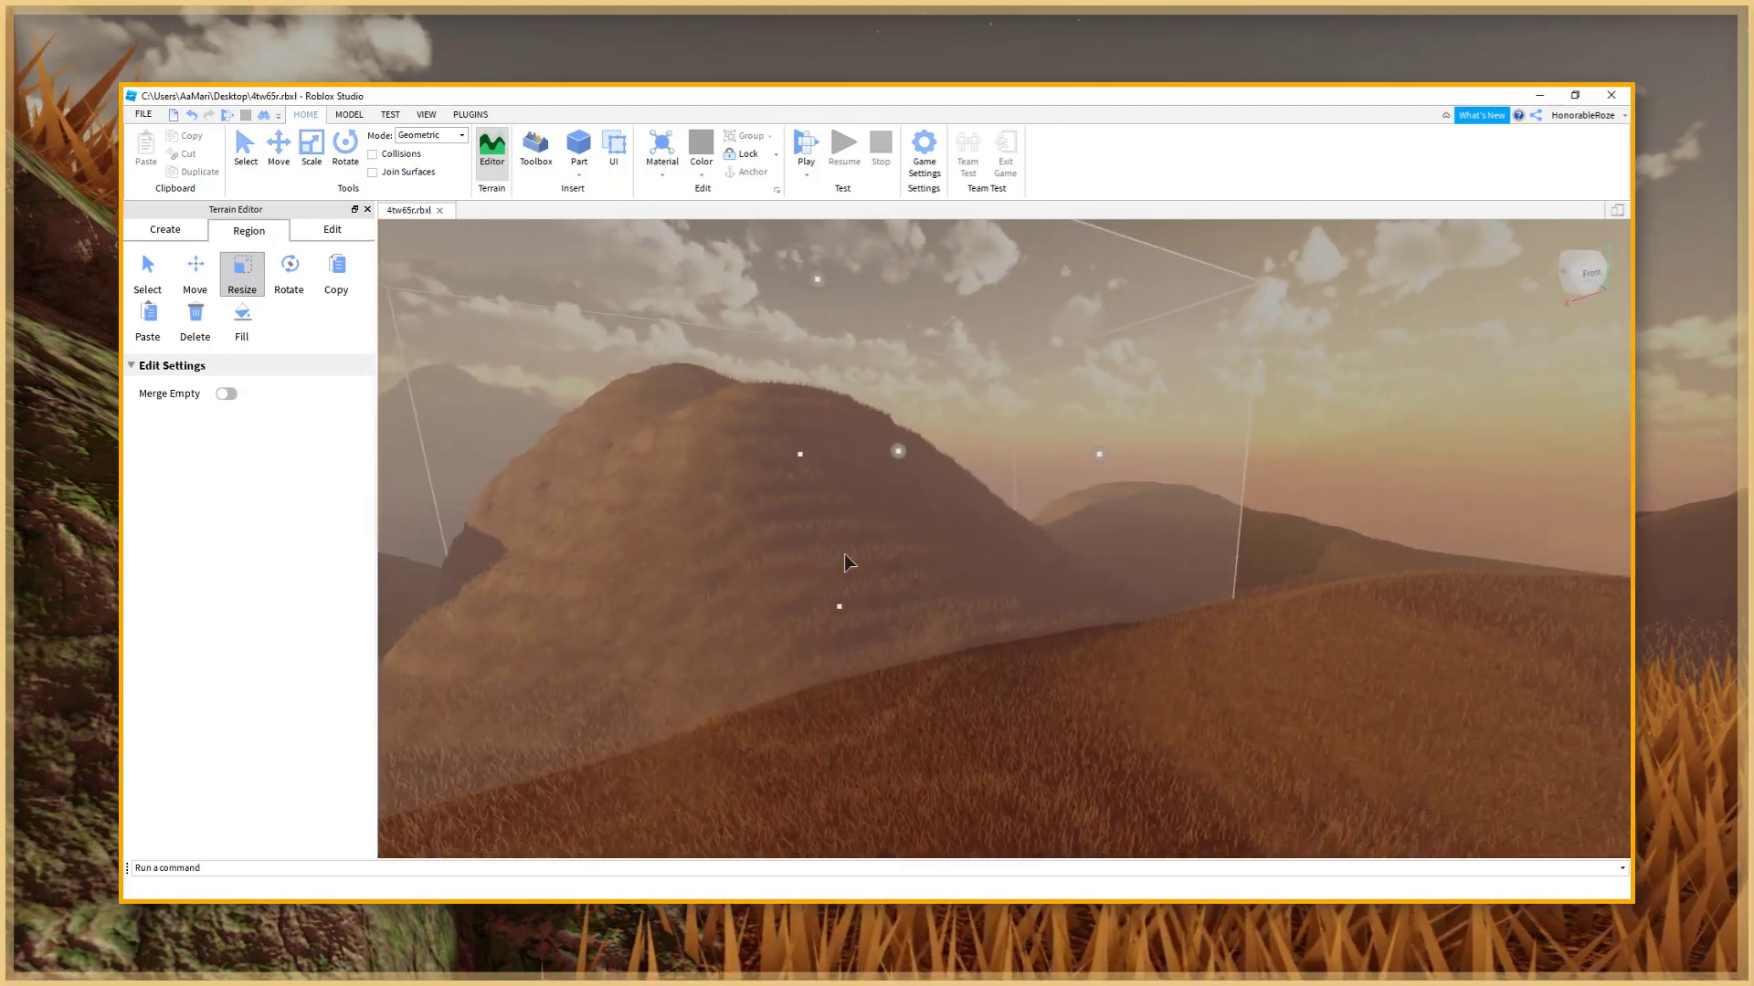
left_click_drag(1035, 503, 974, 509)
right_click_drag(970, 504, 983, 479)
key("s")
left_click_drag(1009, 415, 998, 421)
key("d")
- Resize the hill region from its far side to adjust the depth of the enlarged hill
right_click_drag(1108, 585, 970, 495)
key("w")
key("a")
key("a")
key("w")
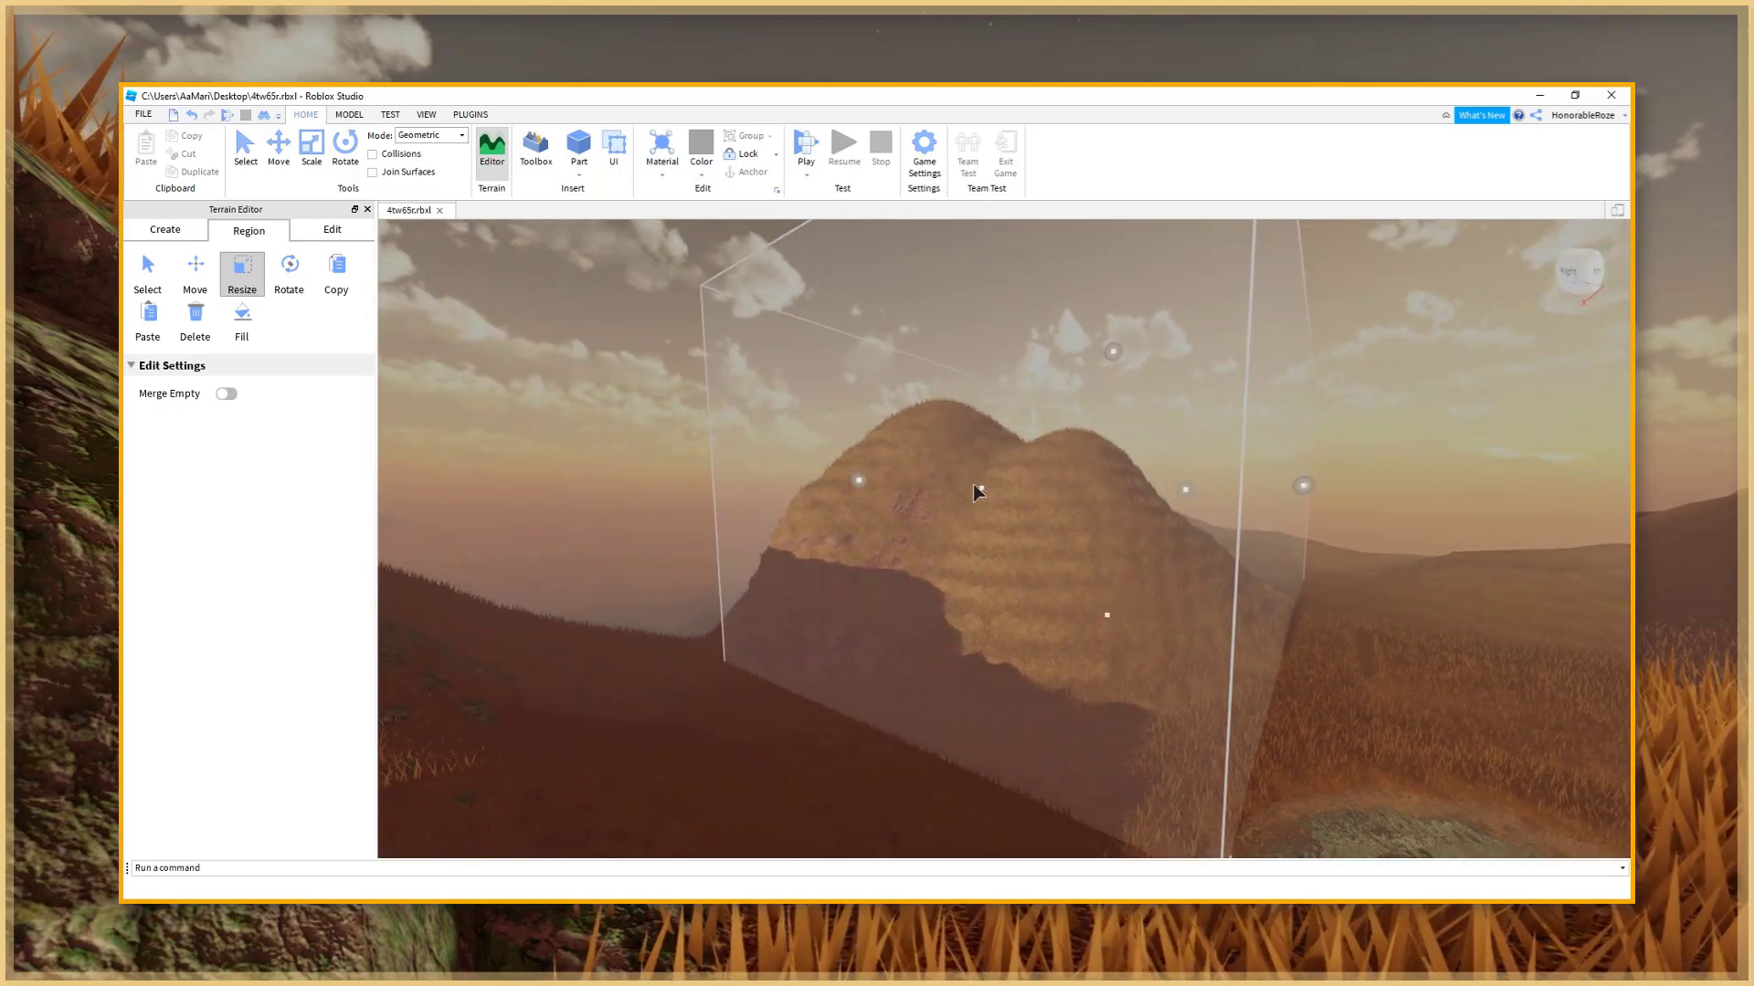
left_click_drag(976, 484, 966, 485)
right_click_drag(901, 485, 946, 484)
left_click_drag(947, 484, 900, 490)
right_click_drag(901, 490, 411, 313)
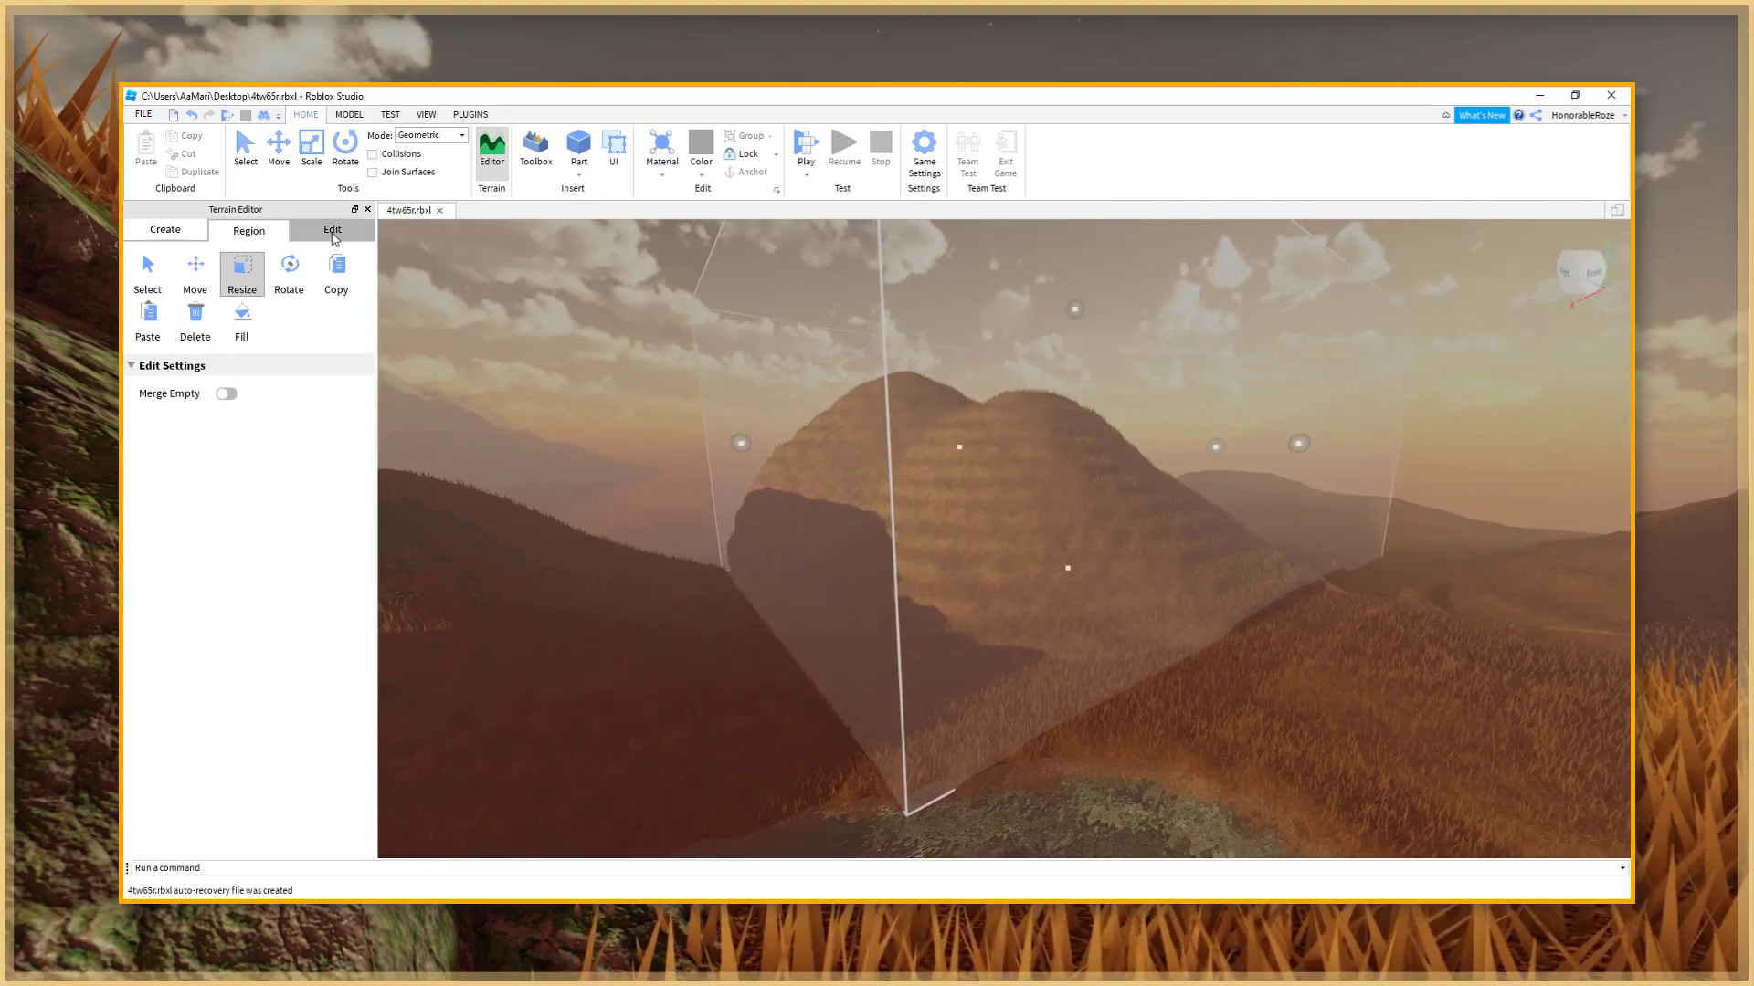
- Switch to the Smooth tool for the ridged surface of the resized hill
left_click(332, 230)
left_click(333, 274)
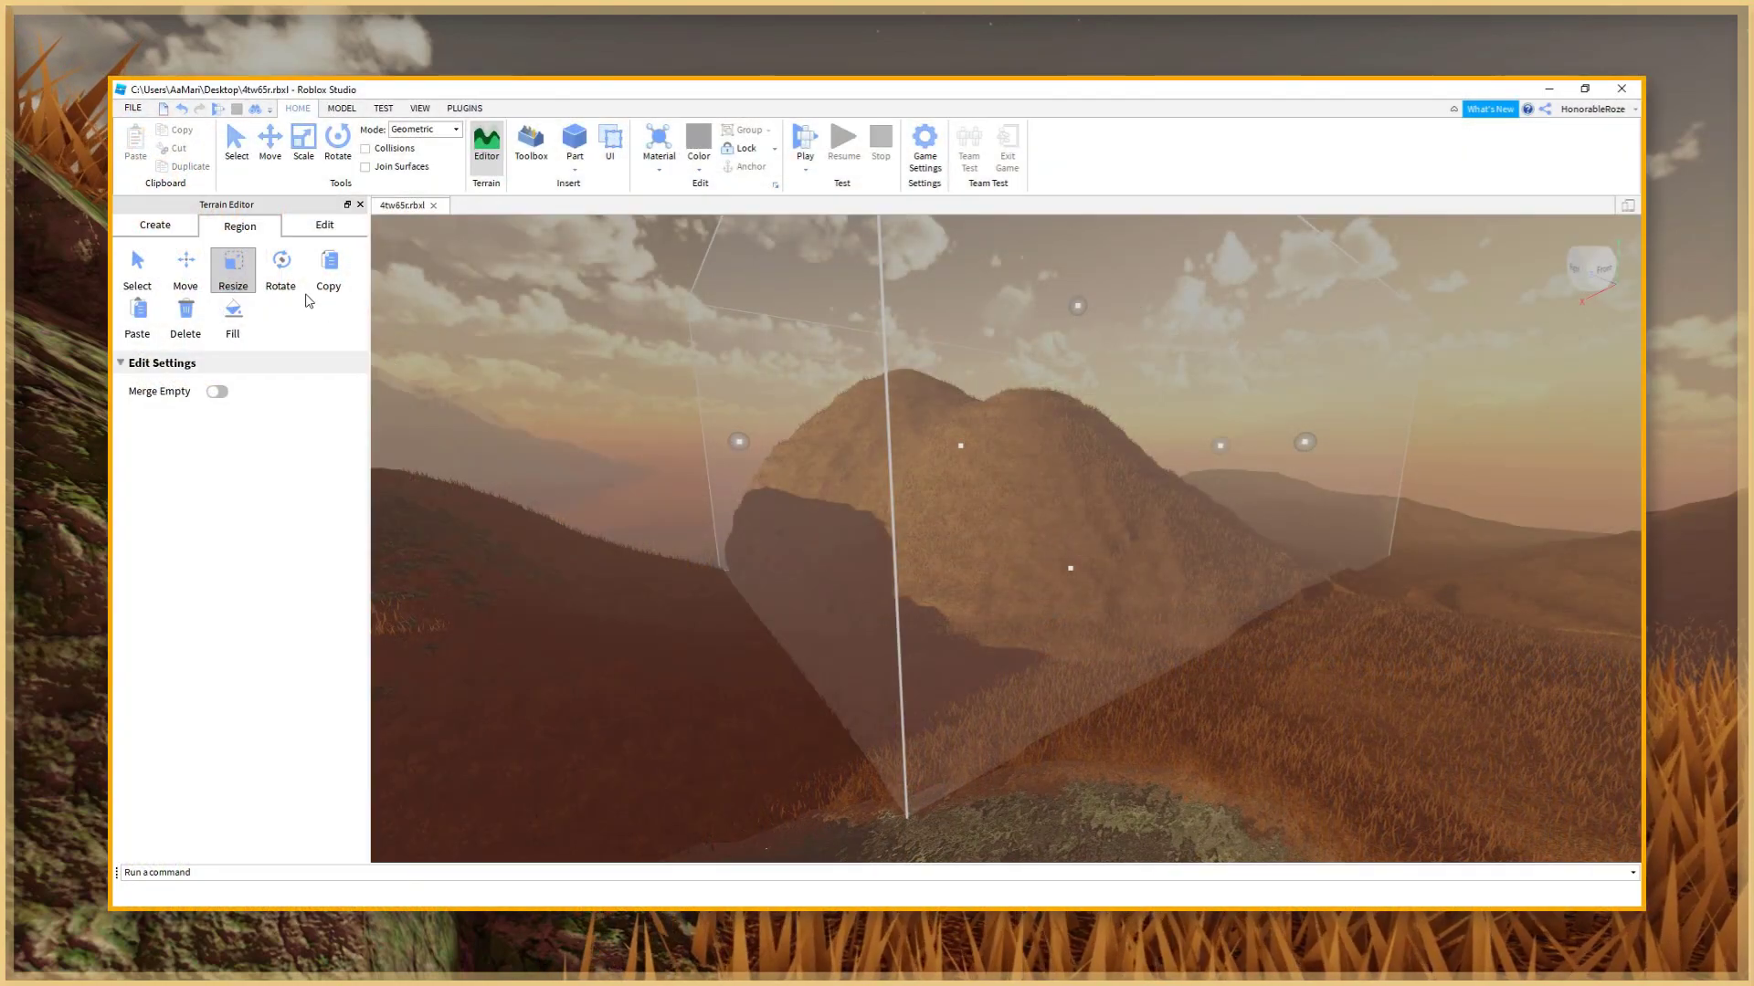
- Try turning the selected hill region about its vertical axis with the Rotate tool
left_click(281, 266)
right_click_drag(795, 507, 795, 516)
key("s")
key("e")
key("s")
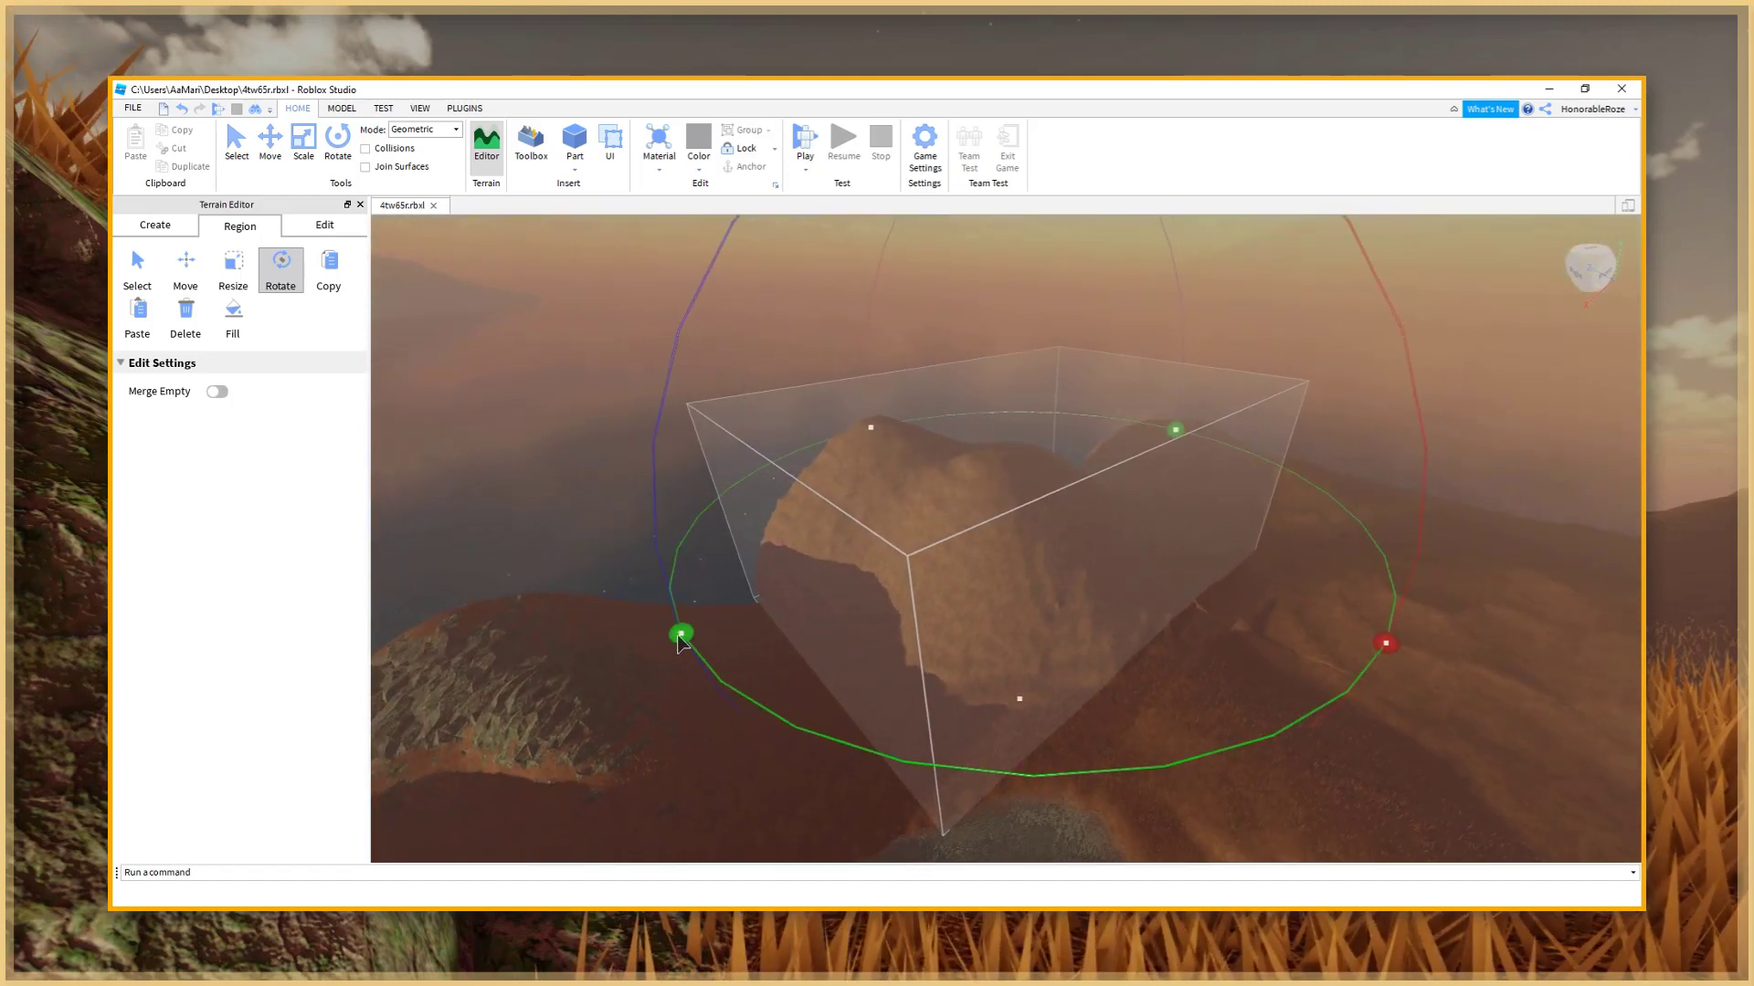
left_click_drag(848, 711, 658, 664)
left_click_drag(776, 487, 867, 442)
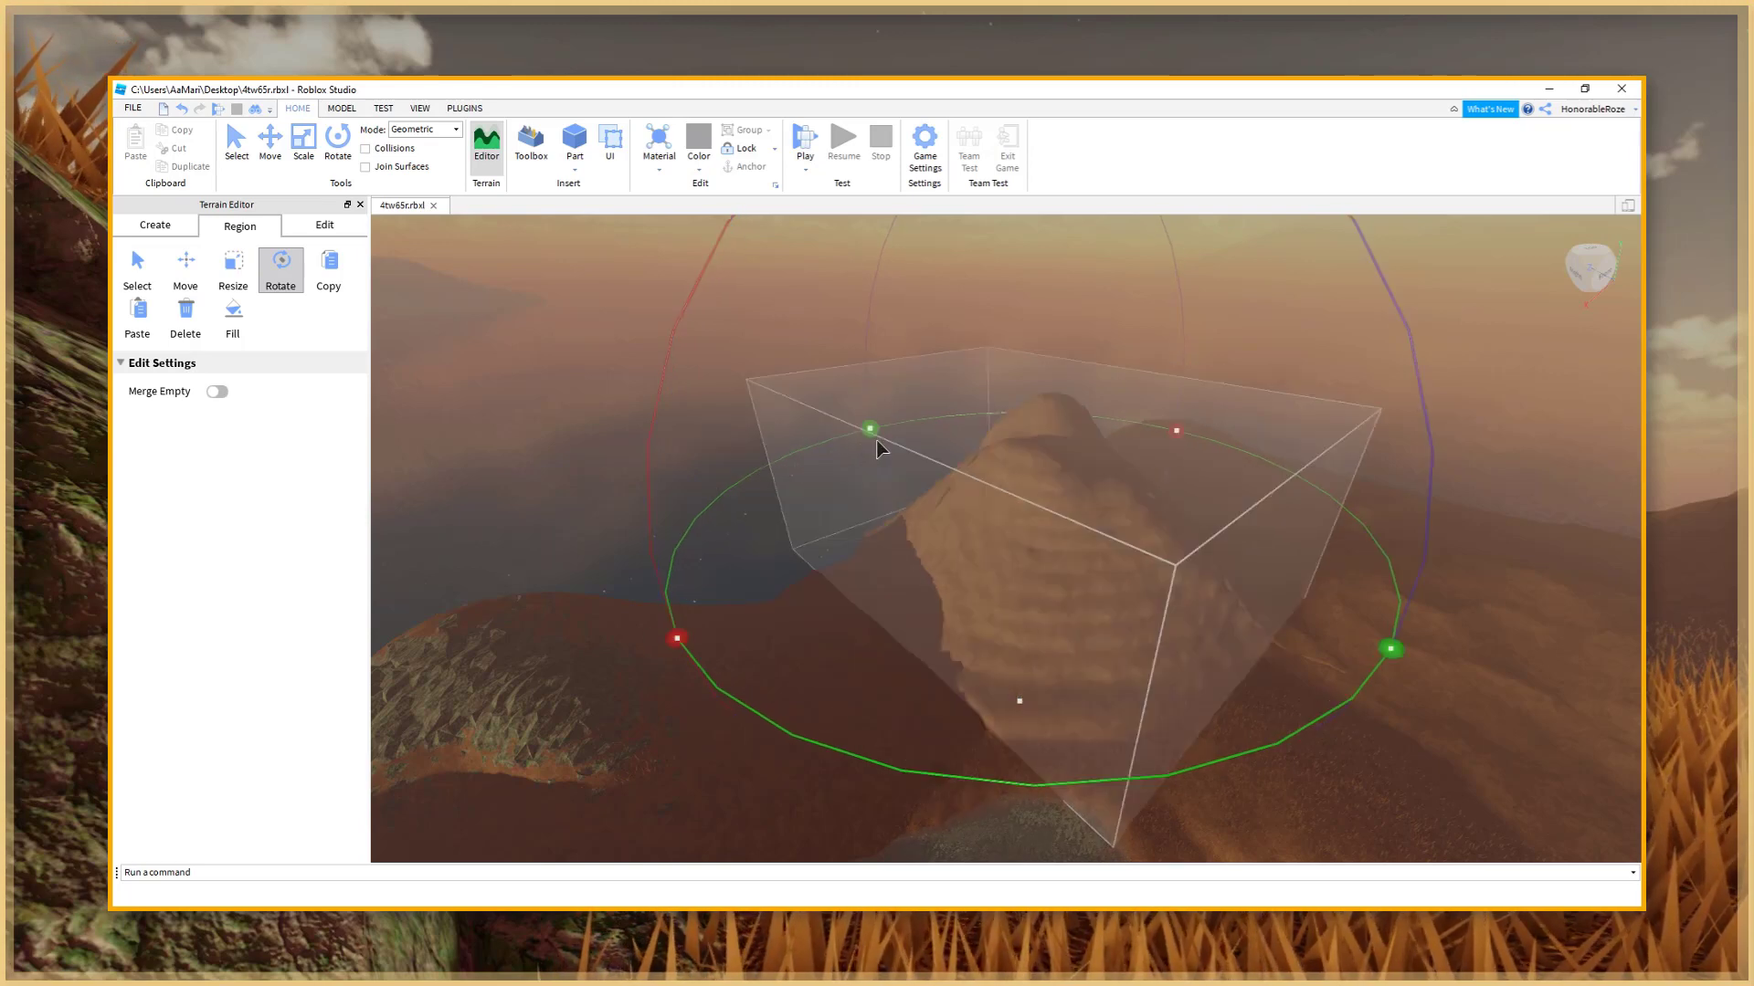
left_click_drag(1138, 461, 699, 589)
- Try tilting the hill region about a horizontal axis with the Rotate tool
right_click_drag(678, 678, 681, 662)
right_click_drag(920, 470, 971, 387)
scroll(973, 374, "down", 2)
left_click_drag(975, 341, 962, 387)
left_click_drag(1034, 541, 1002, 452)
- Try further turns of the hill region about its vertical axis and leave the Rotate tool
left_click_drag(622, 696, 506, 703)
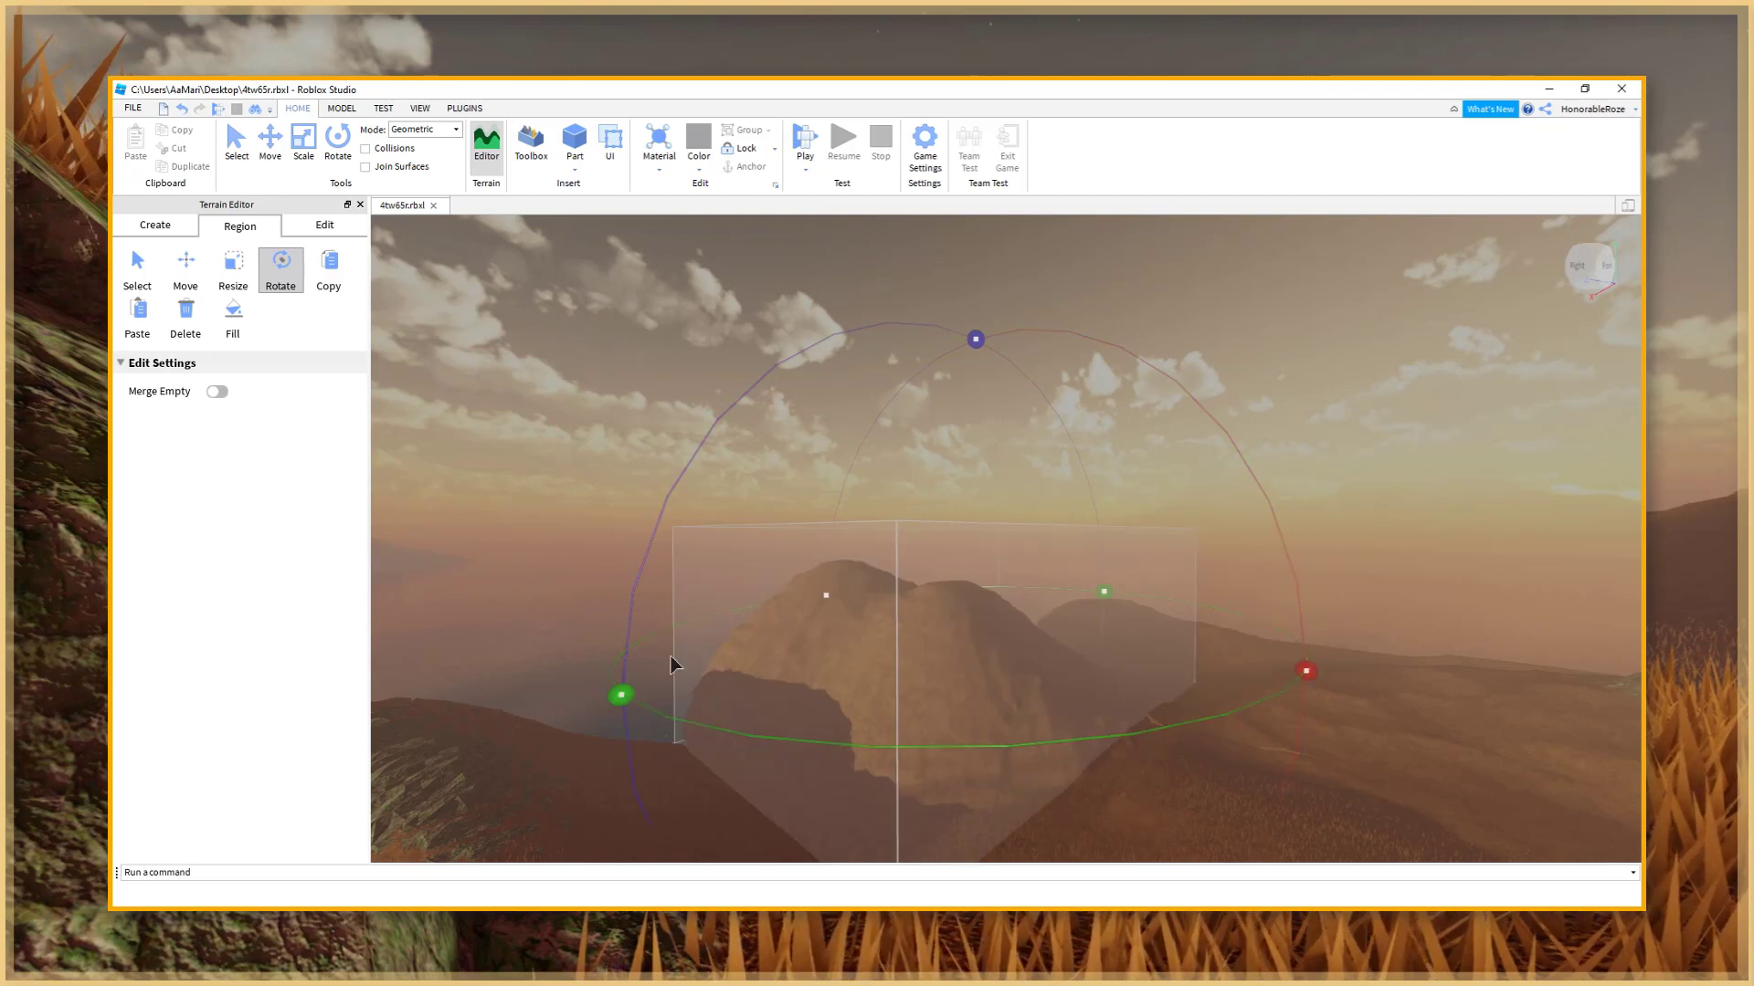
left_click_drag(1106, 598, 1224, 653)
left_click_drag(1077, 756, 1133, 583)
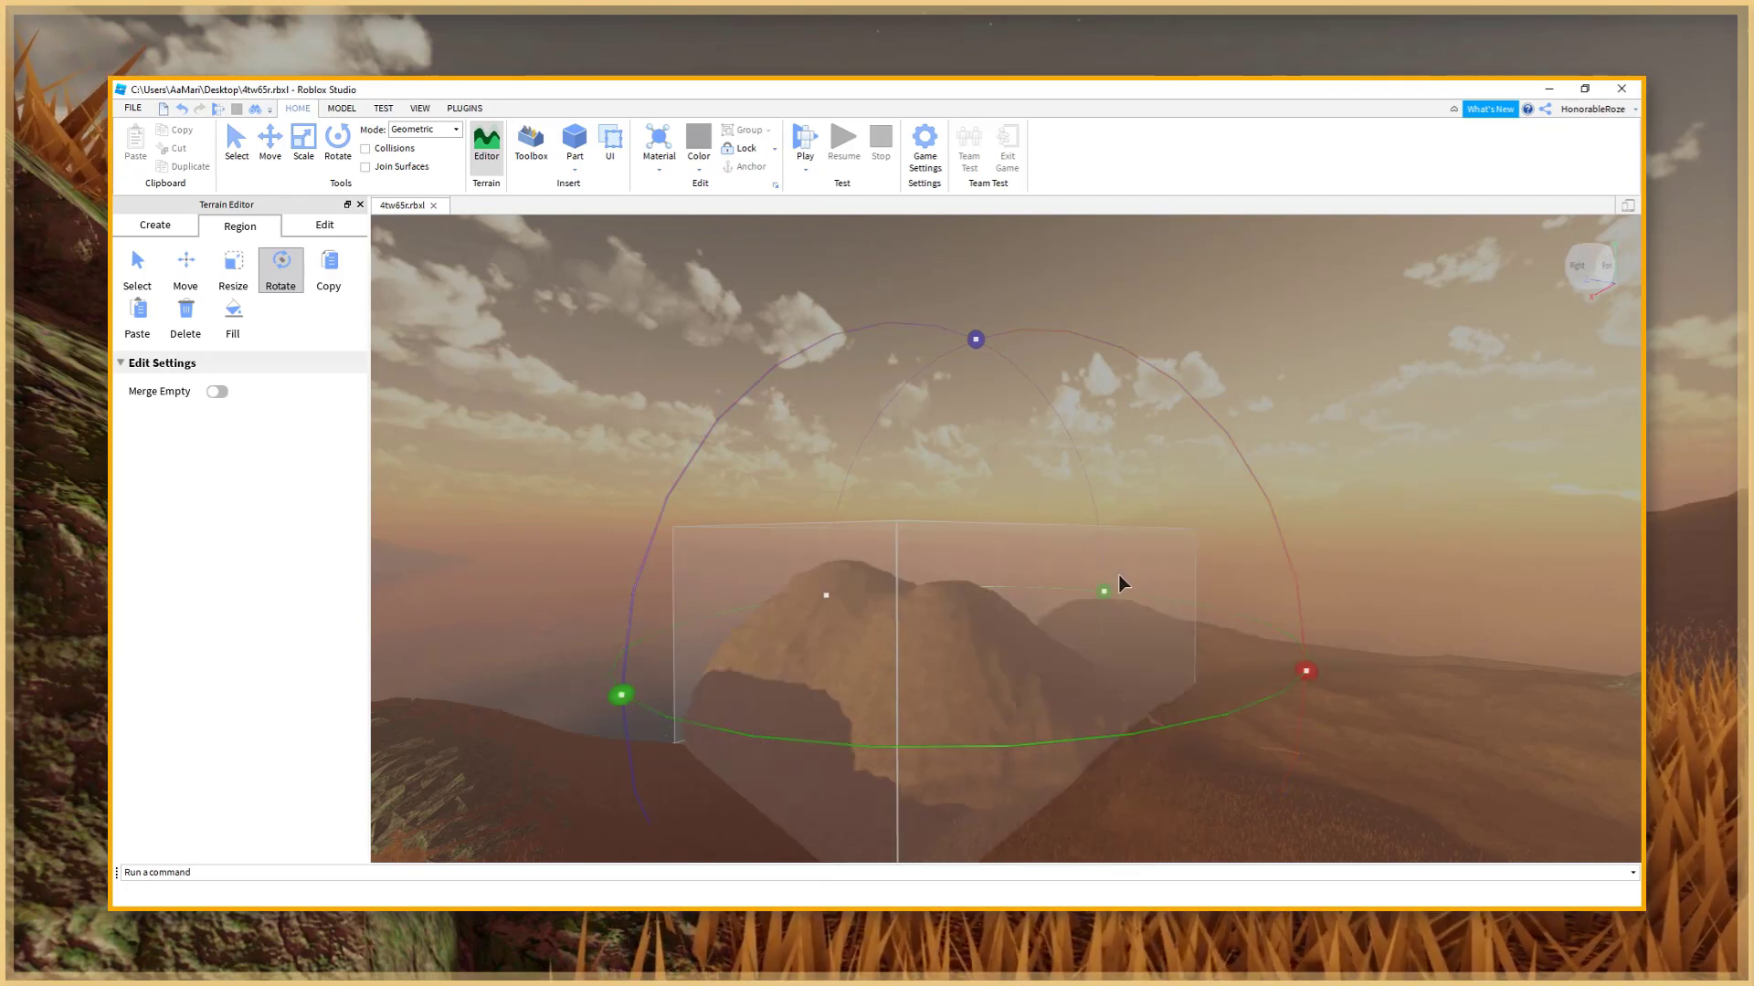
right_click_drag(1122, 581, 1112, 601)
key("s")
key("d")
left_click(294, 289)
right_click_drag(1003, 564, 892, 740)
key("w")
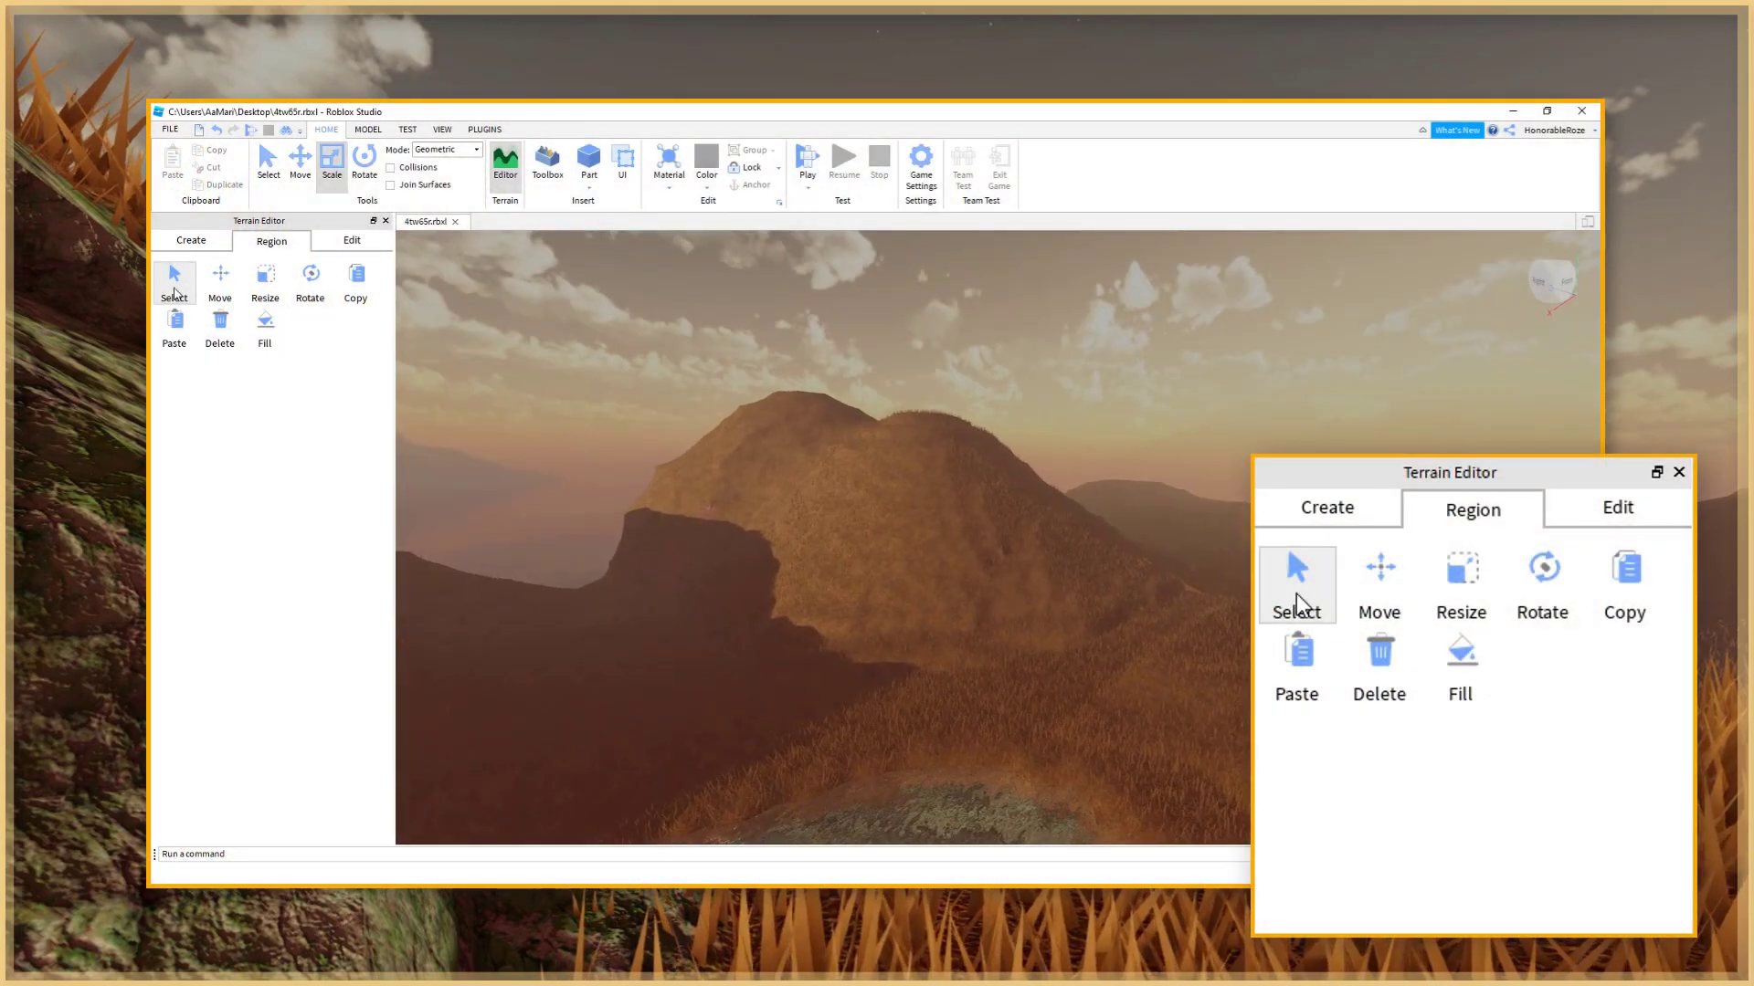
- Bring back the box selection around the large grassy hill with the Select tool and copy its terrain
left_click(175, 293)
key("s")
right_click_drag(1103, 652, 1102, 634)
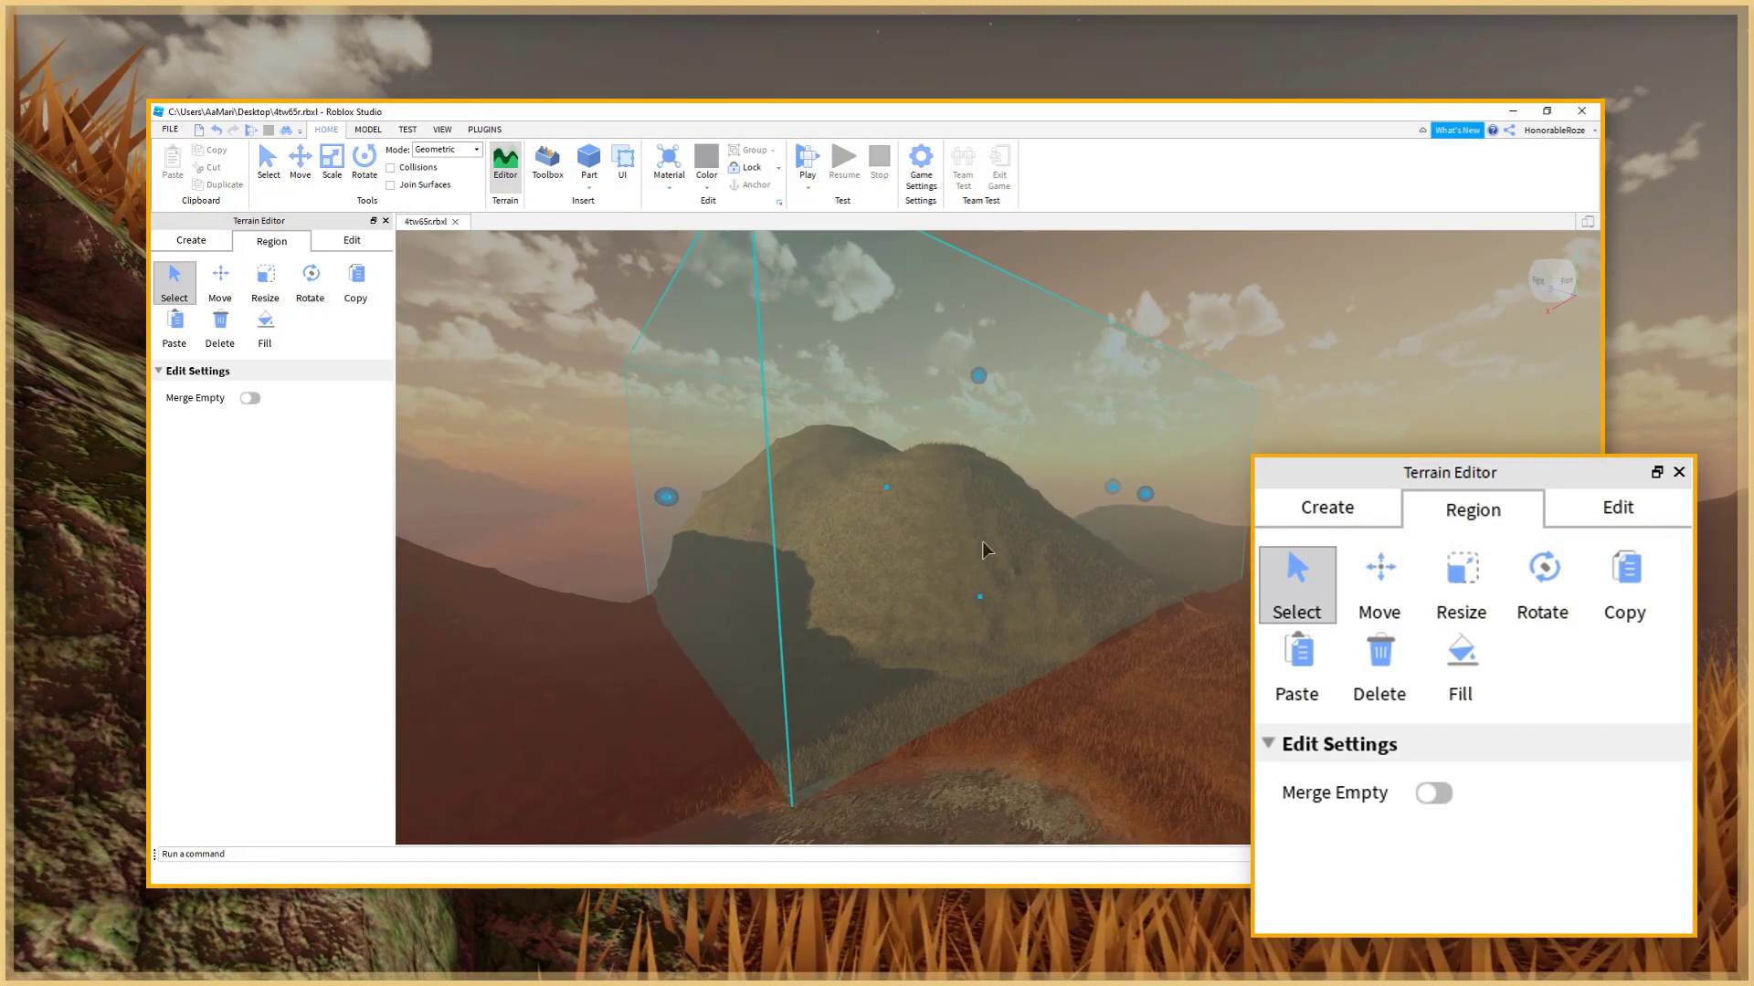
right_click_drag(895, 580, 895, 580)
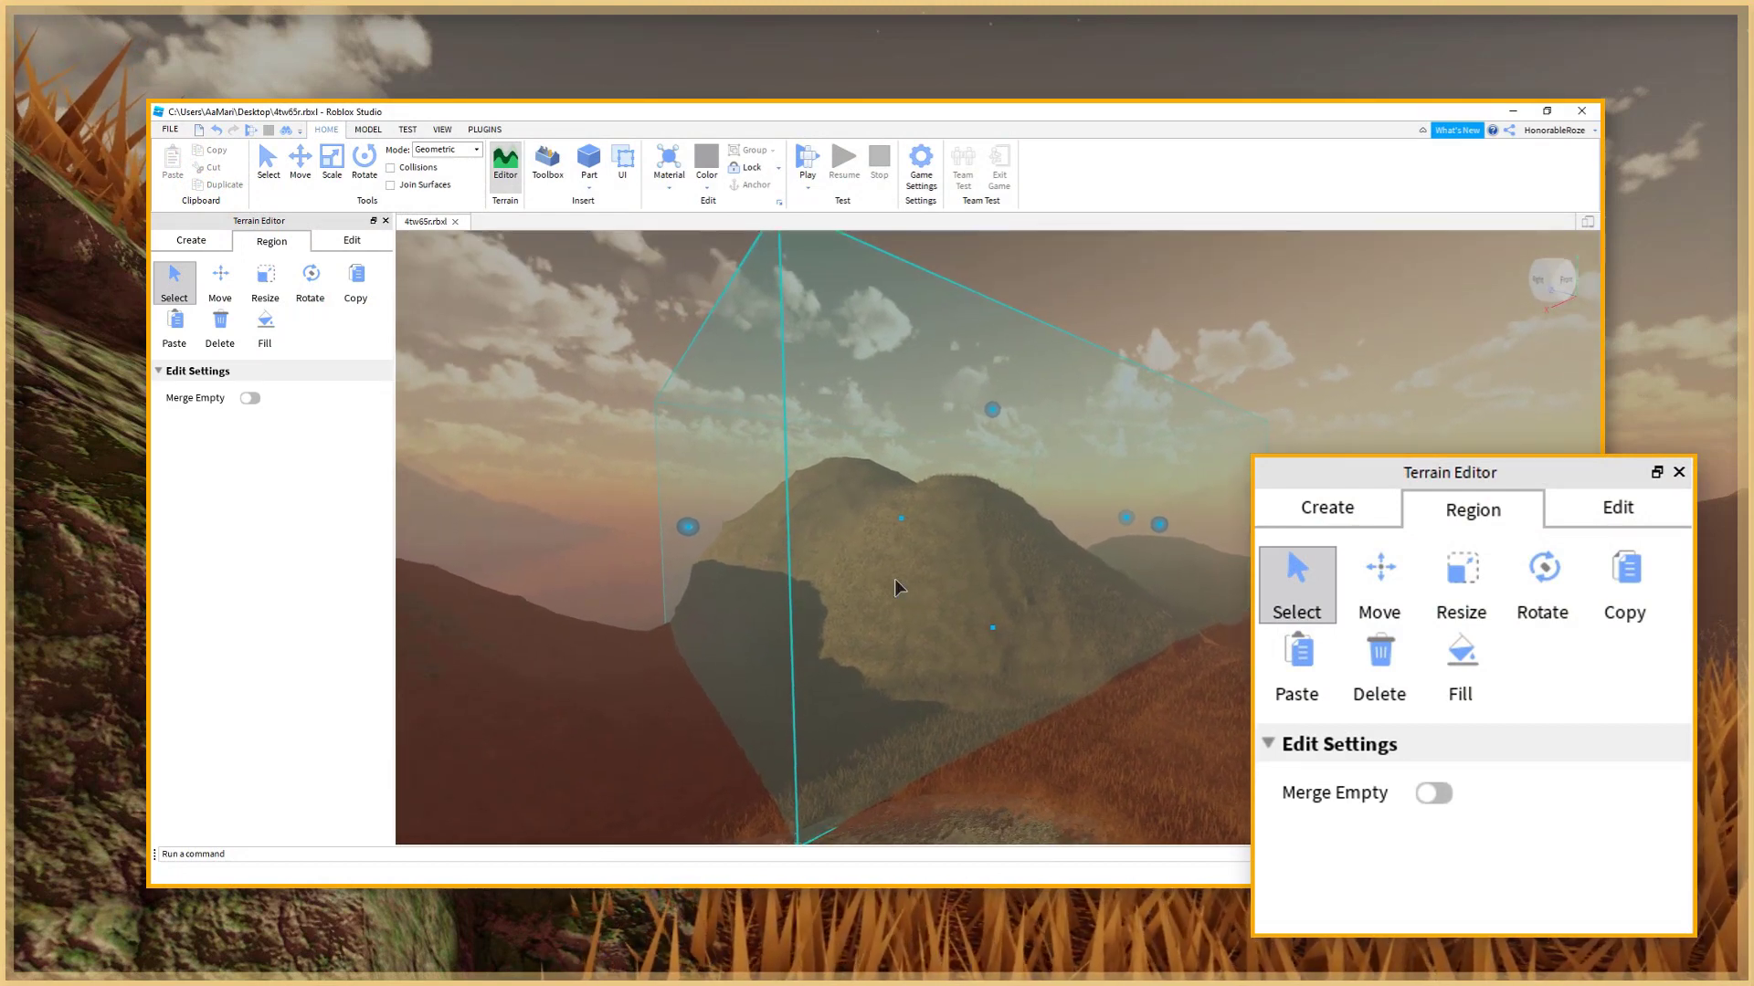
left_click(350, 288)
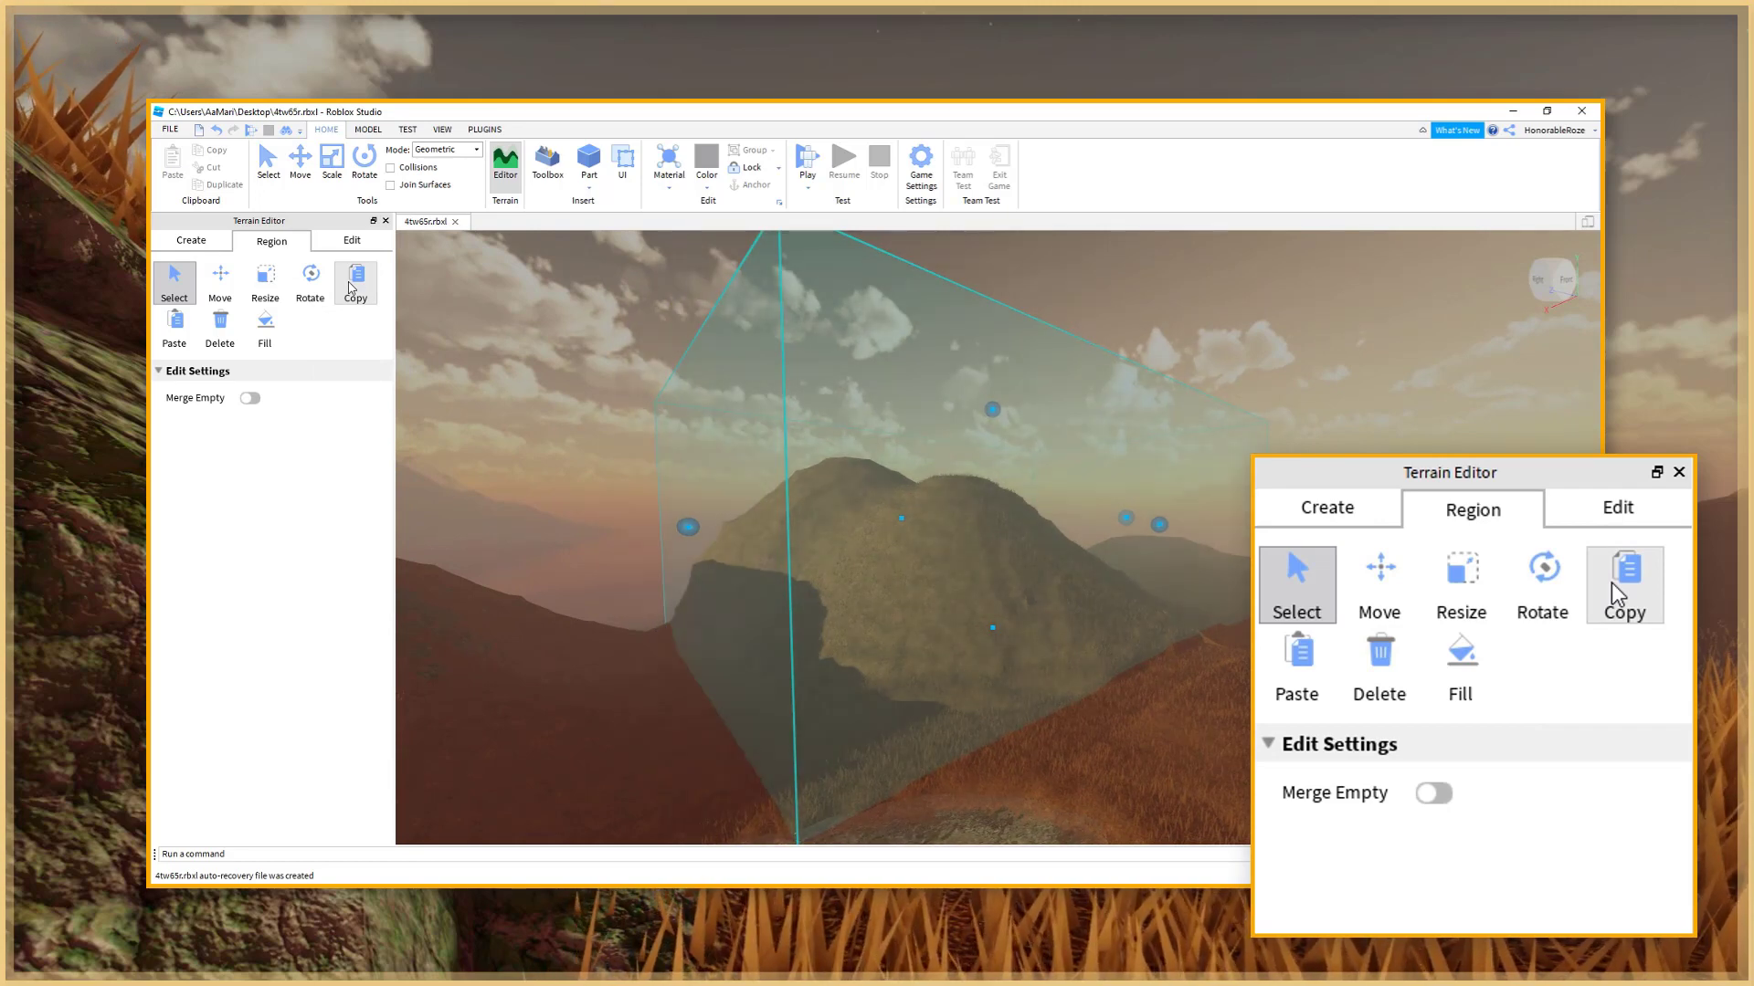
- Select a new box-shaped region in the empty air over the water, away from the existing hills
right_click_drag(765, 507, 720, 504)
left_click(720, 504)
left_click(719, 505)
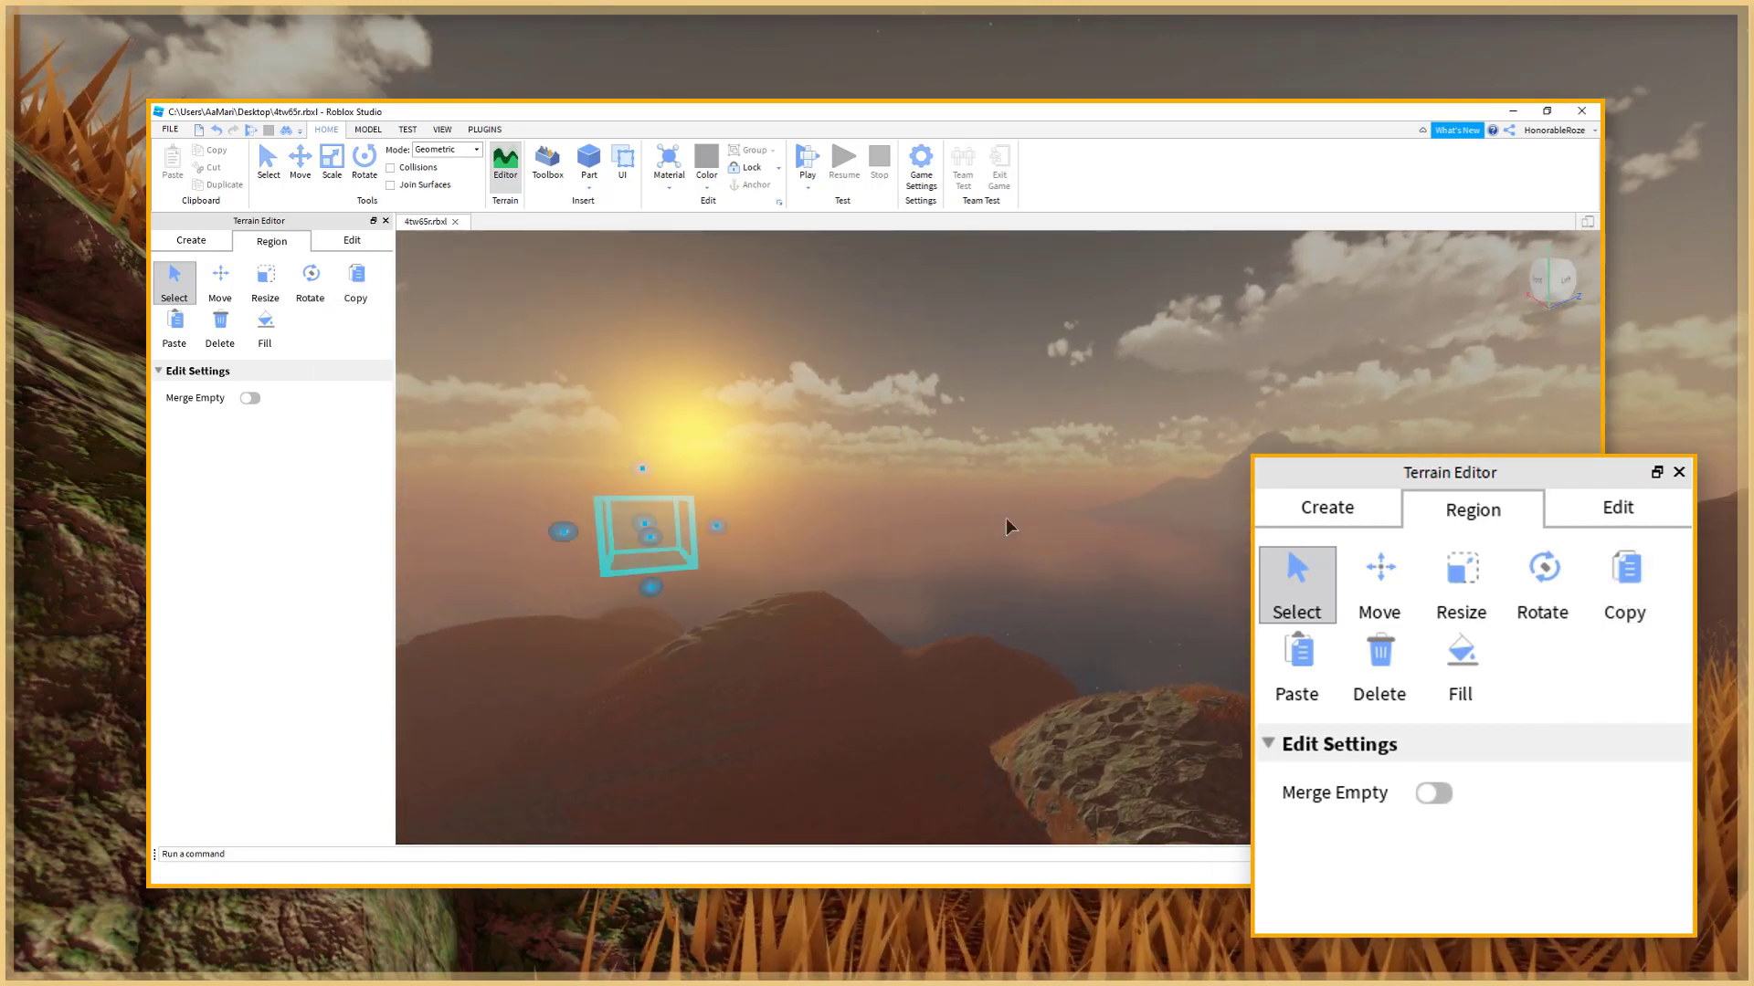
key("d")
left_click_drag(1008, 367, 1230, 467)
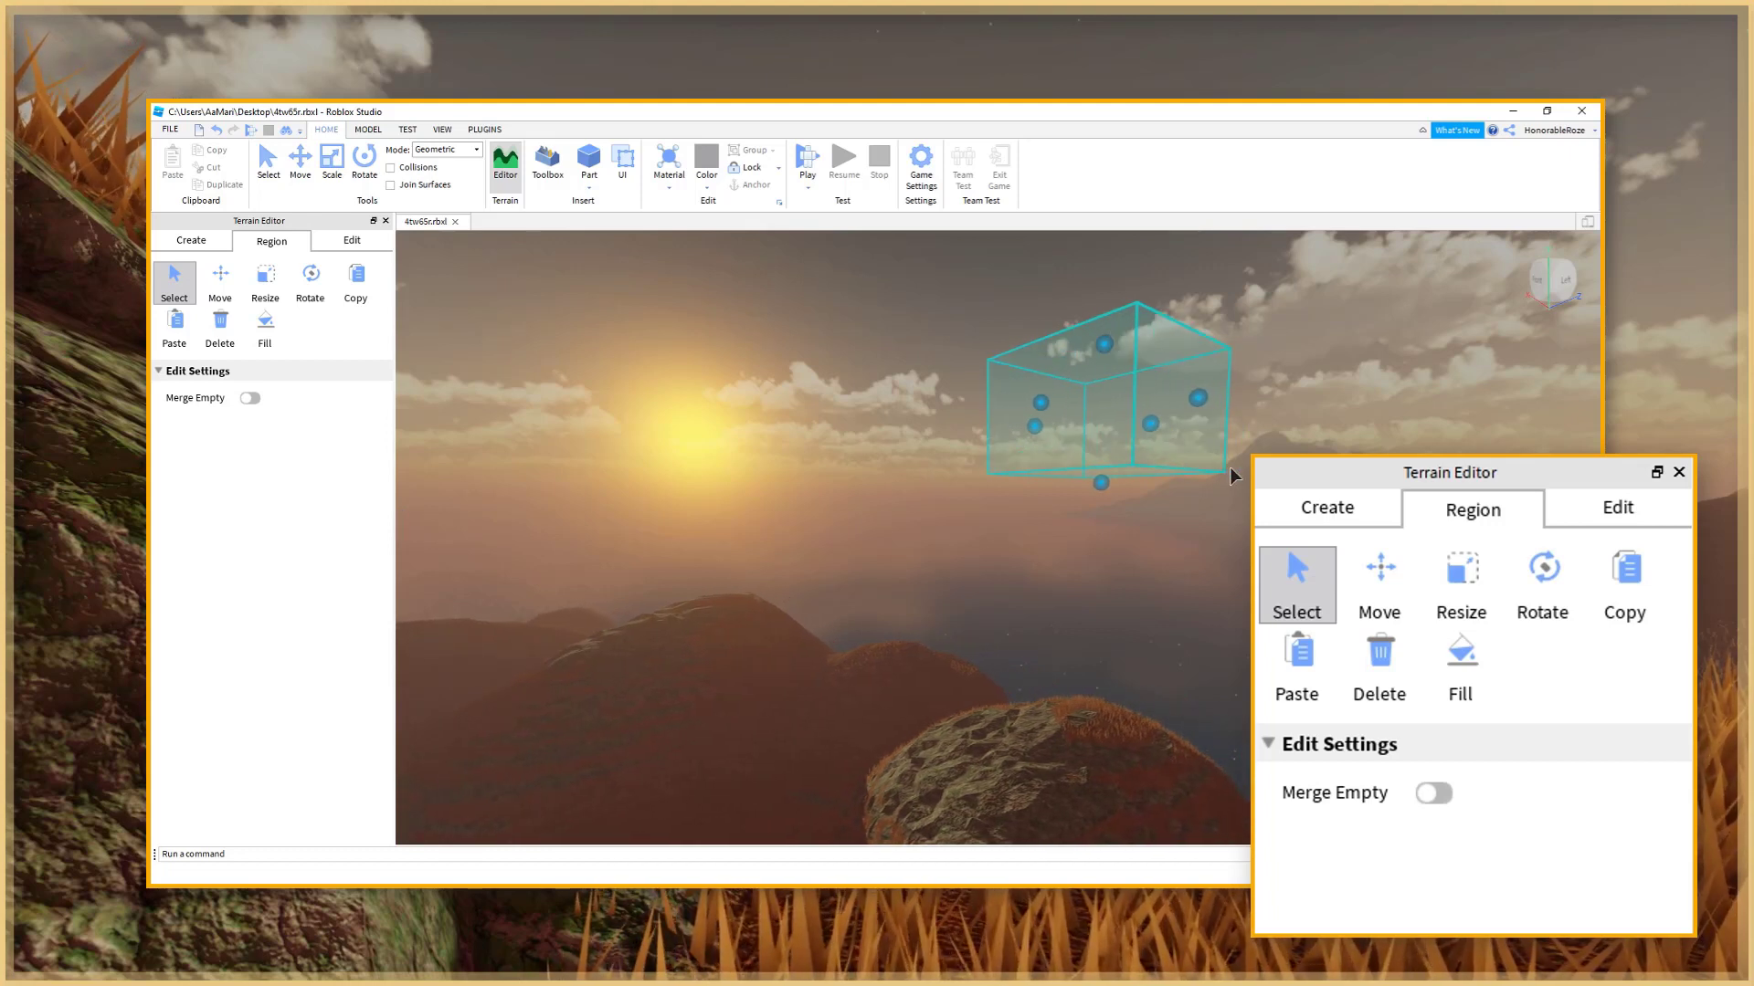
key("d")
left_click_drag(1136, 391, 1240, 482)
key("d")
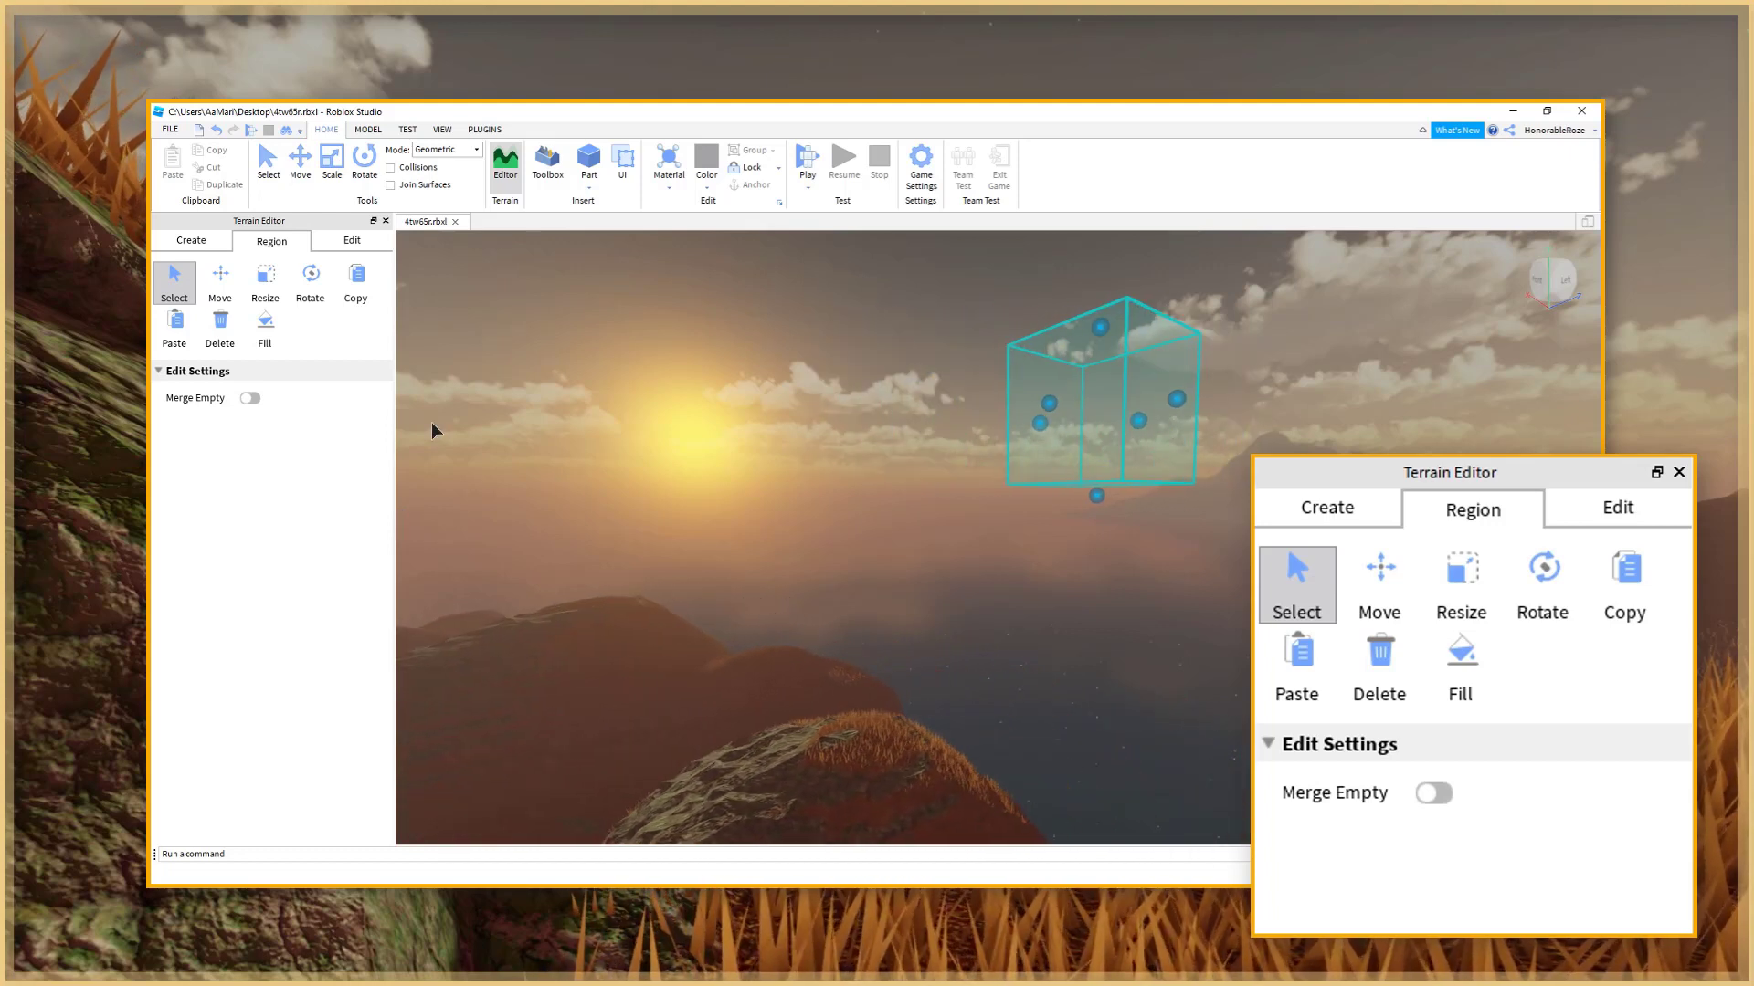
- Paste the copied hill into the selected region above the water and view it from the side
left_click(178, 327)
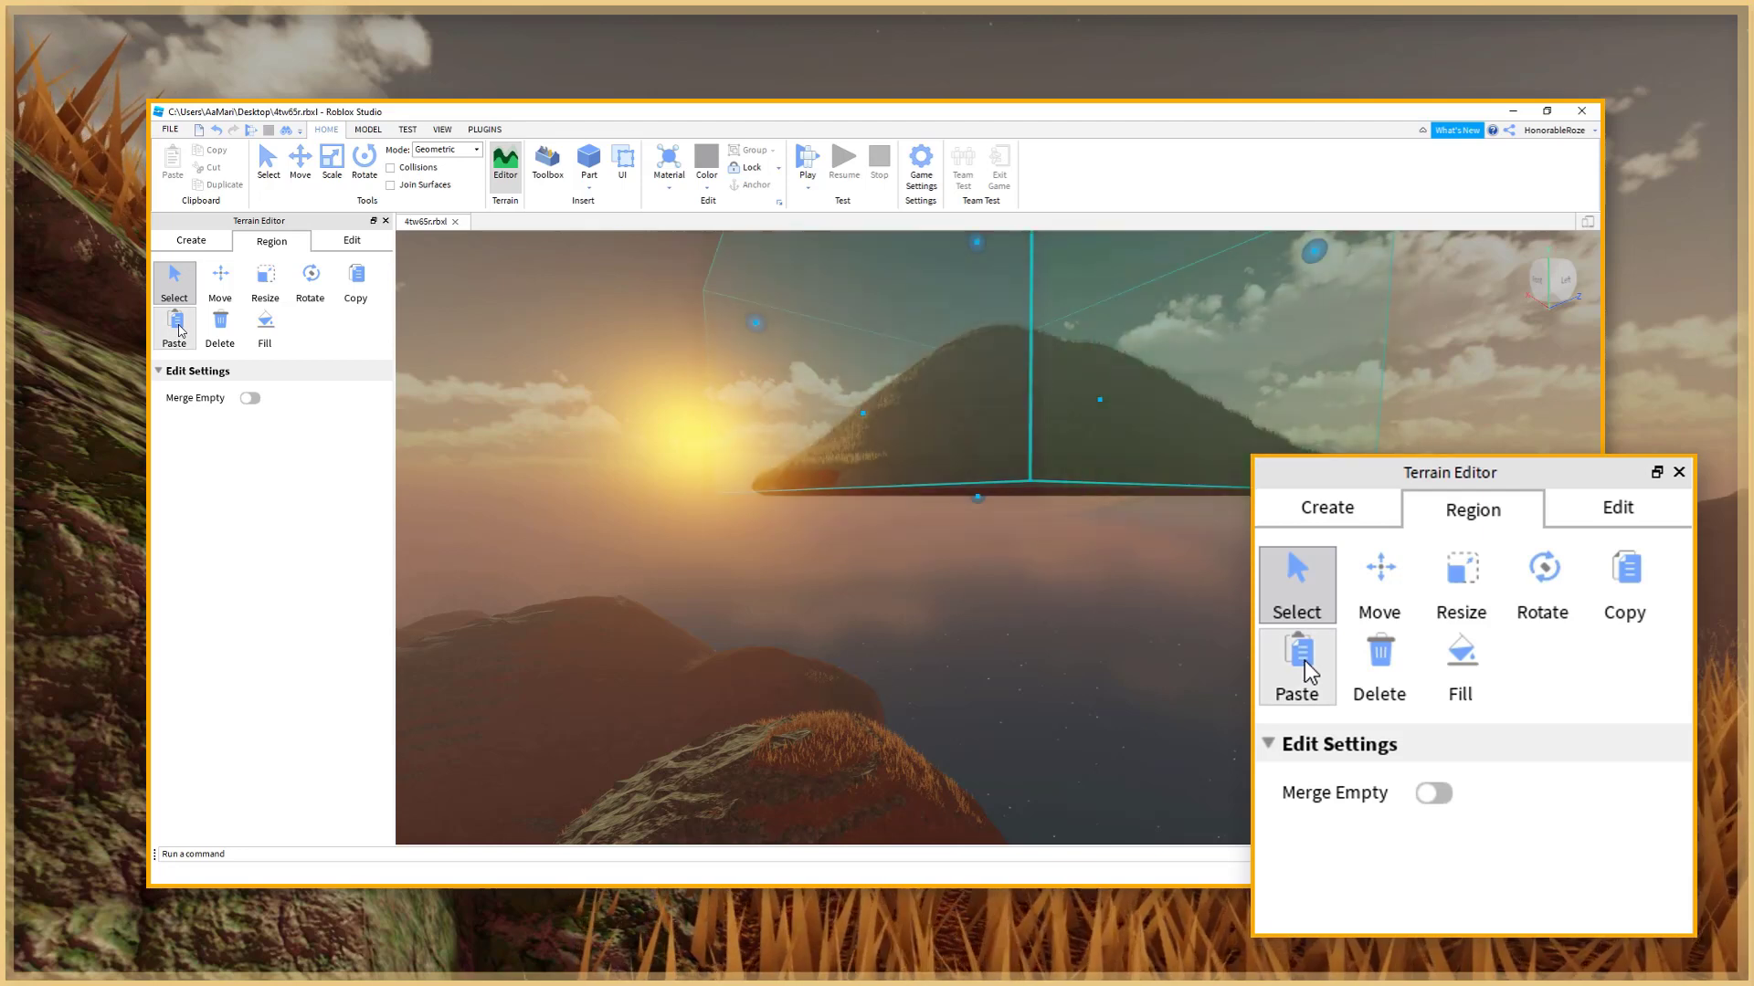
key("e")
key("a")
right_click_drag(995, 476, 1000, 484)
key("a")
right_click_drag(994, 477, 995, 477)
- Select a small box region in the air just above the slope of the pasted hill
left_click_drag(994, 477, 1009, 473)
right_click_drag(1009, 474, 1009, 473)
key("s")
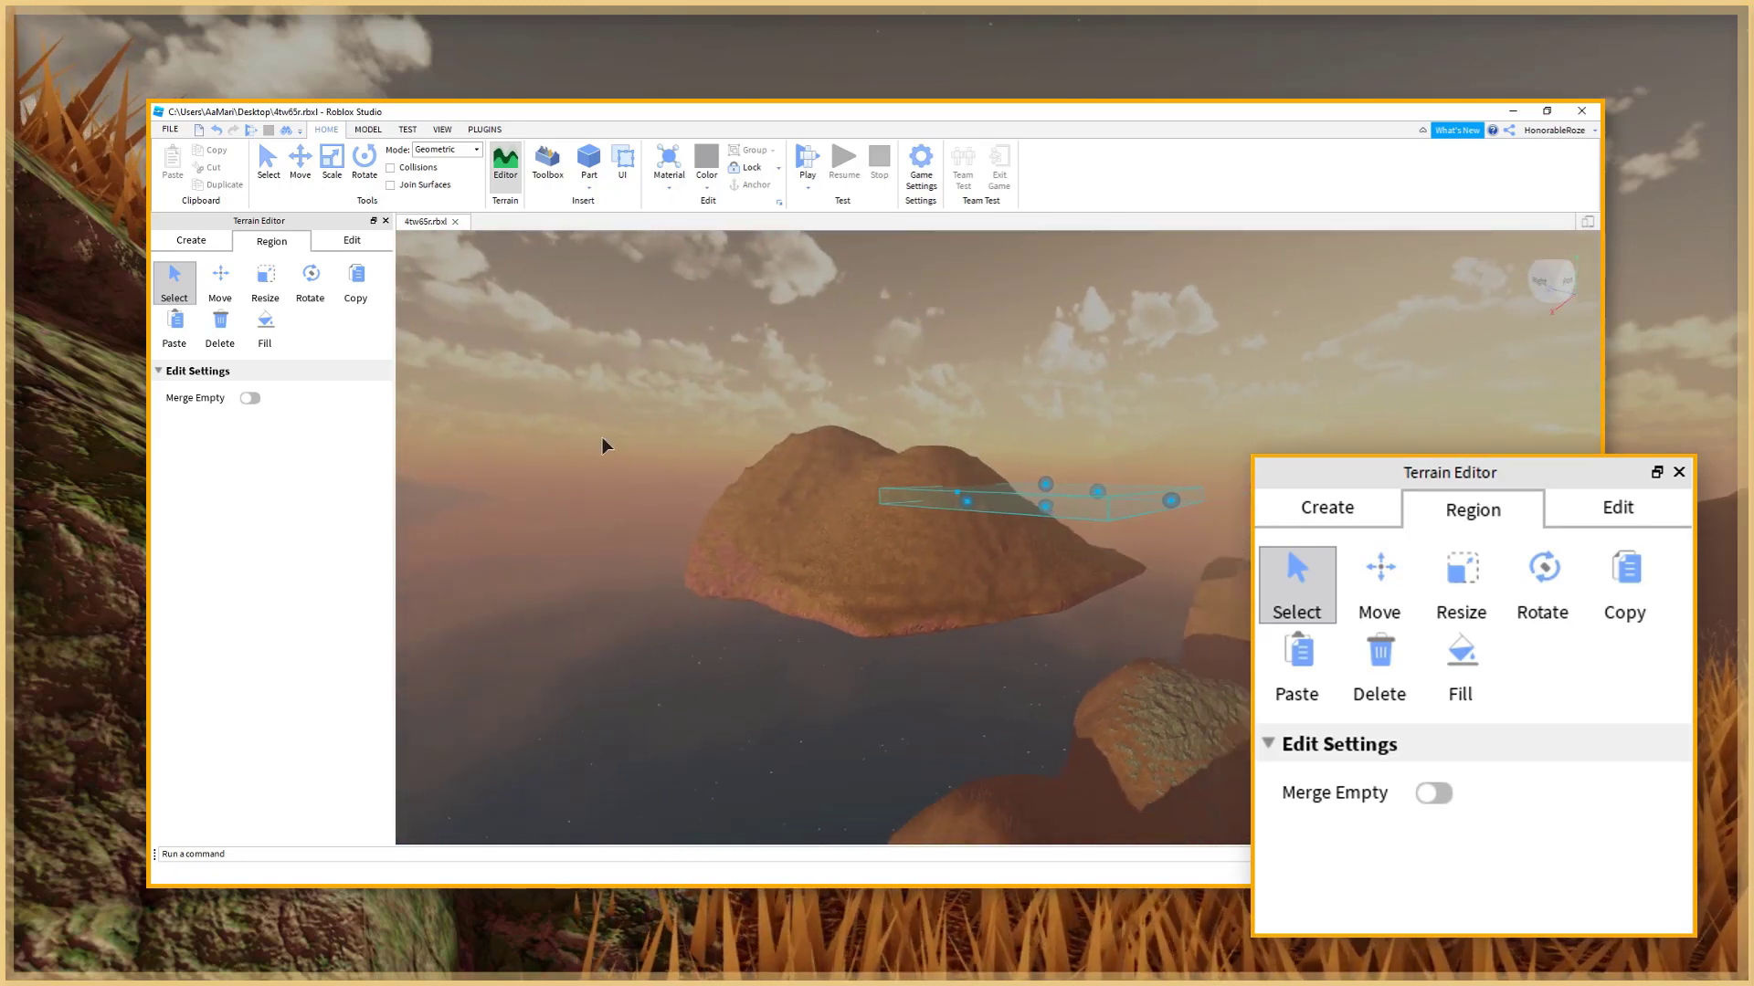
left_click_drag(616, 390, 1118, 623)
key("w")
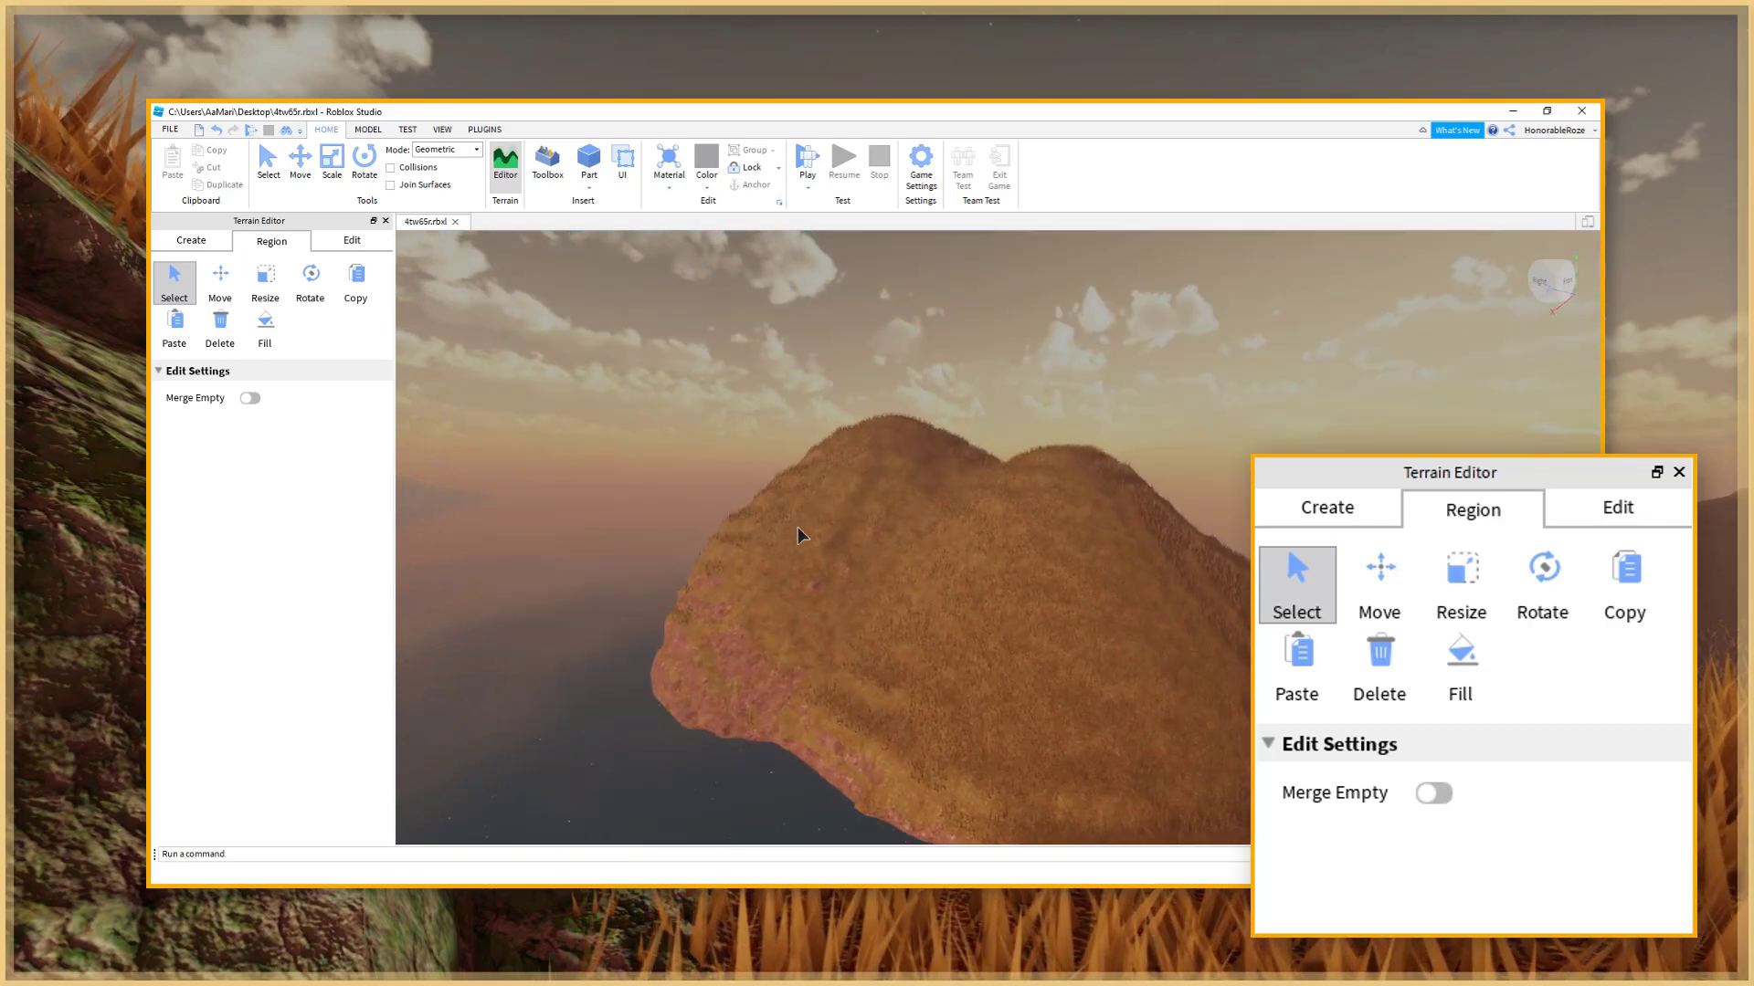
key("w")
right_click_drag(859, 544, 919, 517)
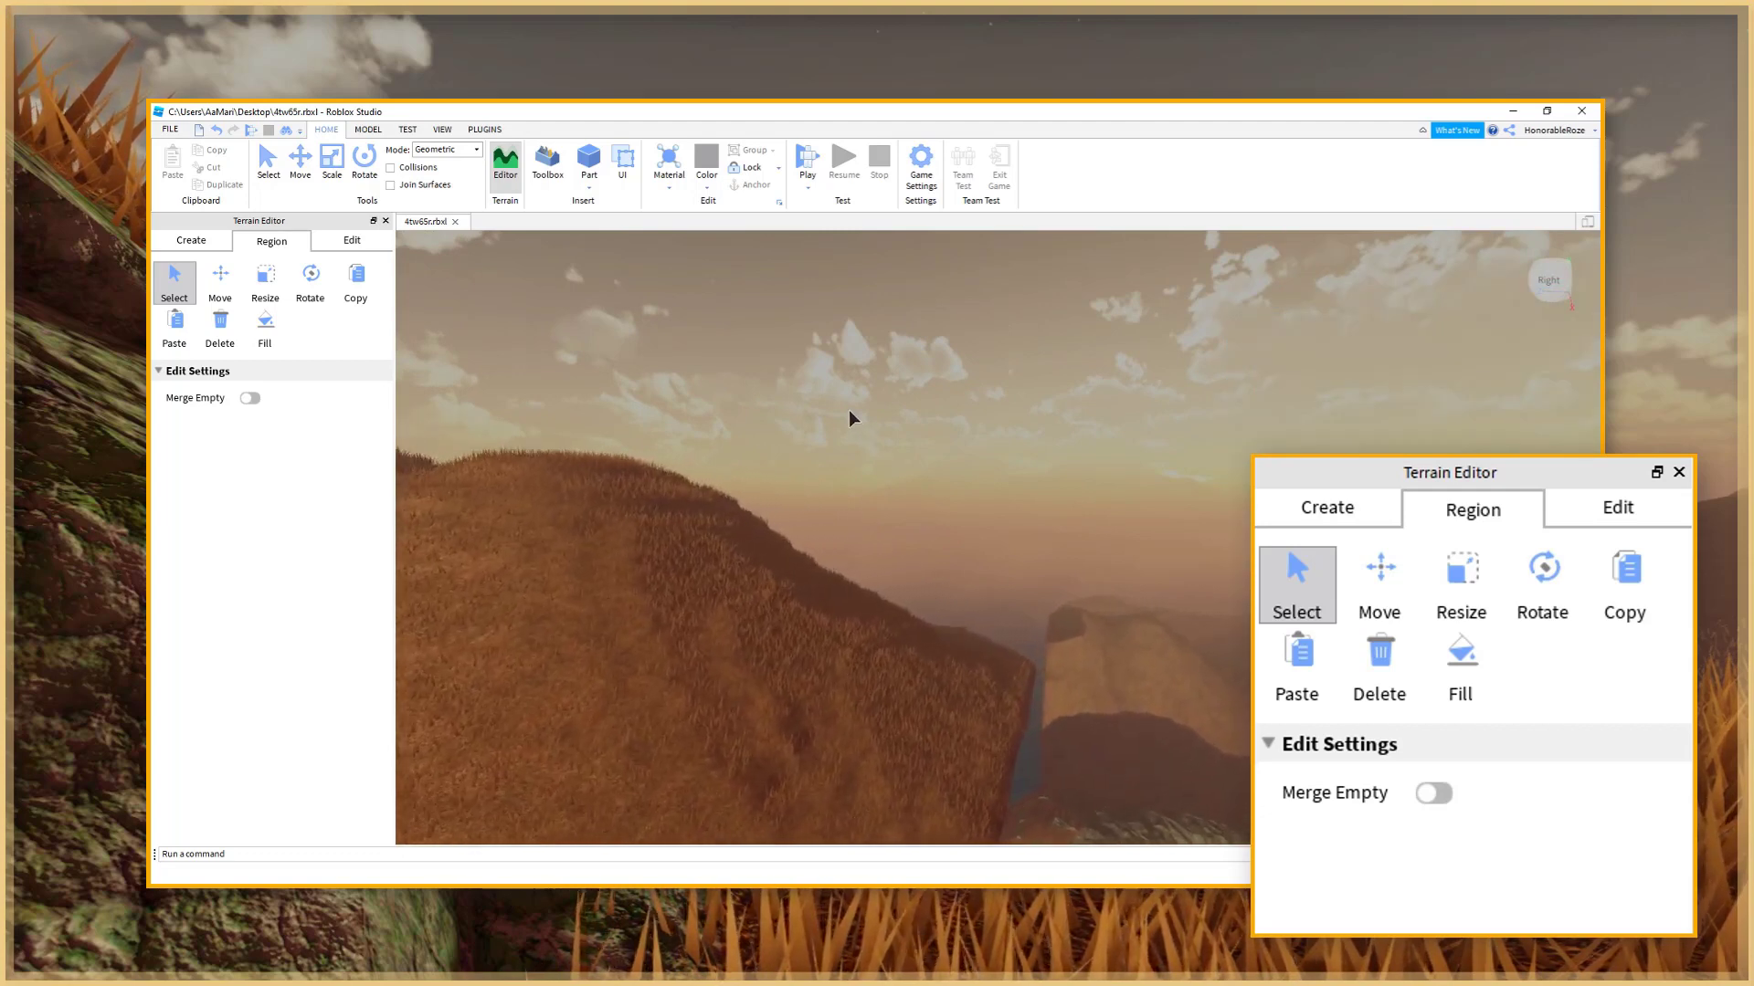
left_click_drag(847, 410, 877, 441)
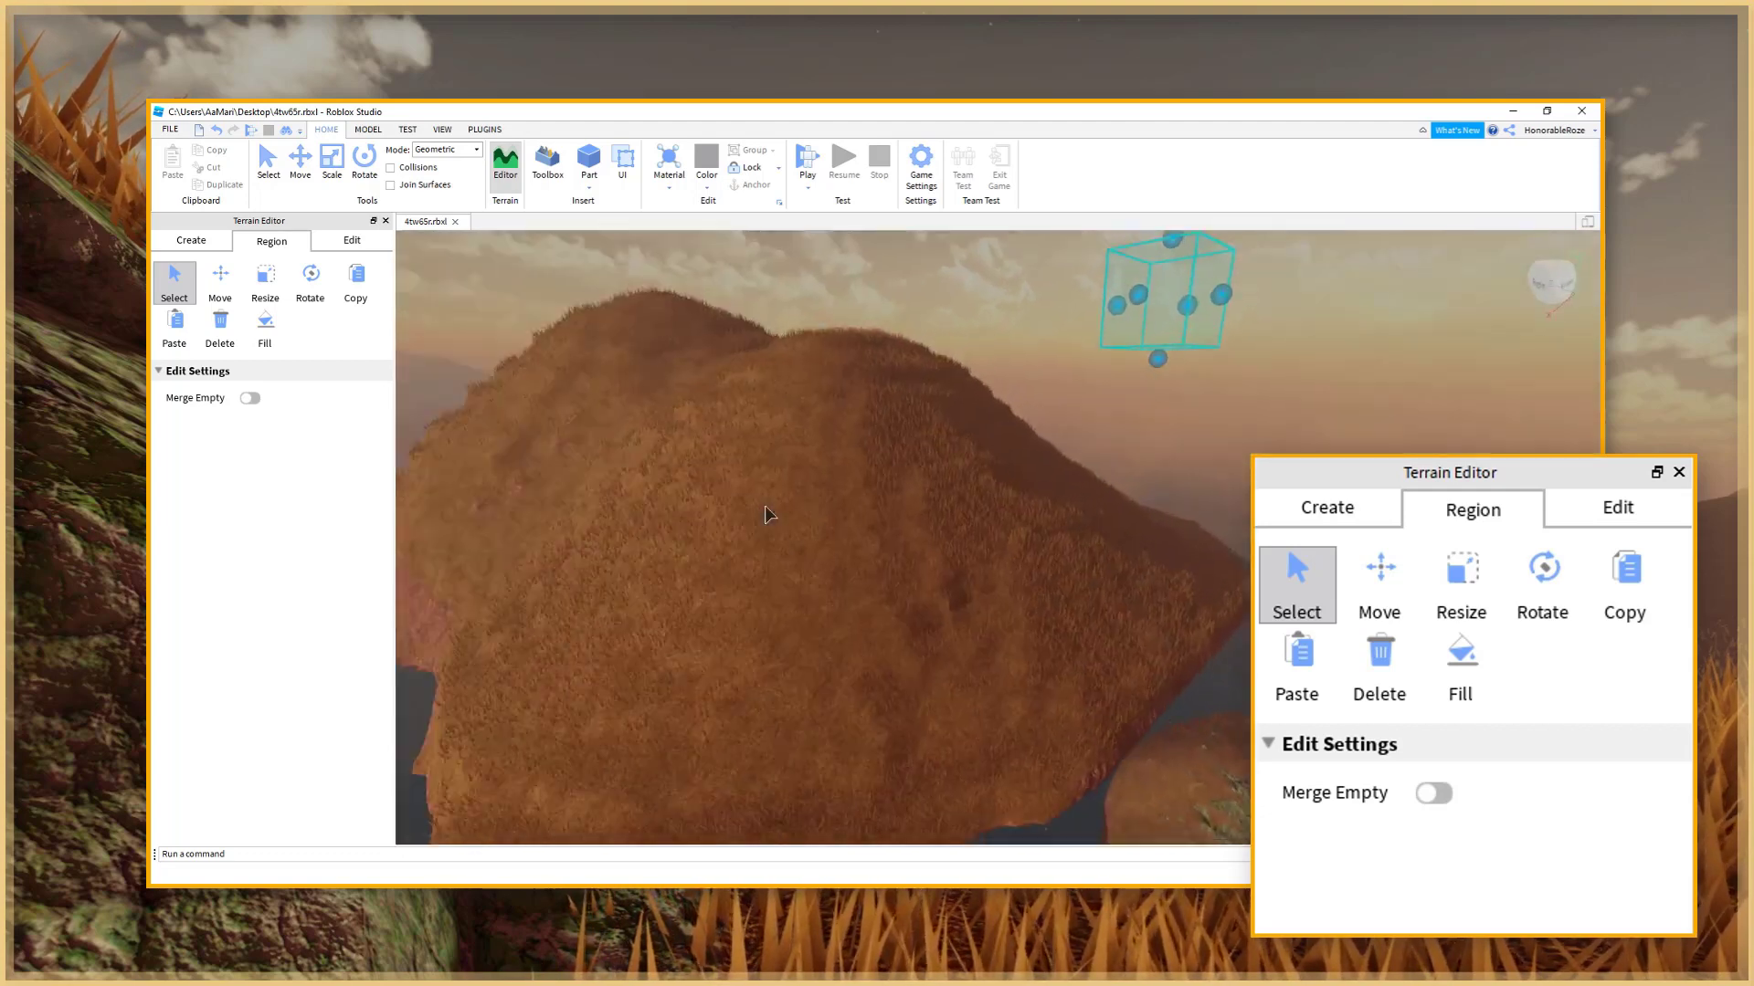
key("s")
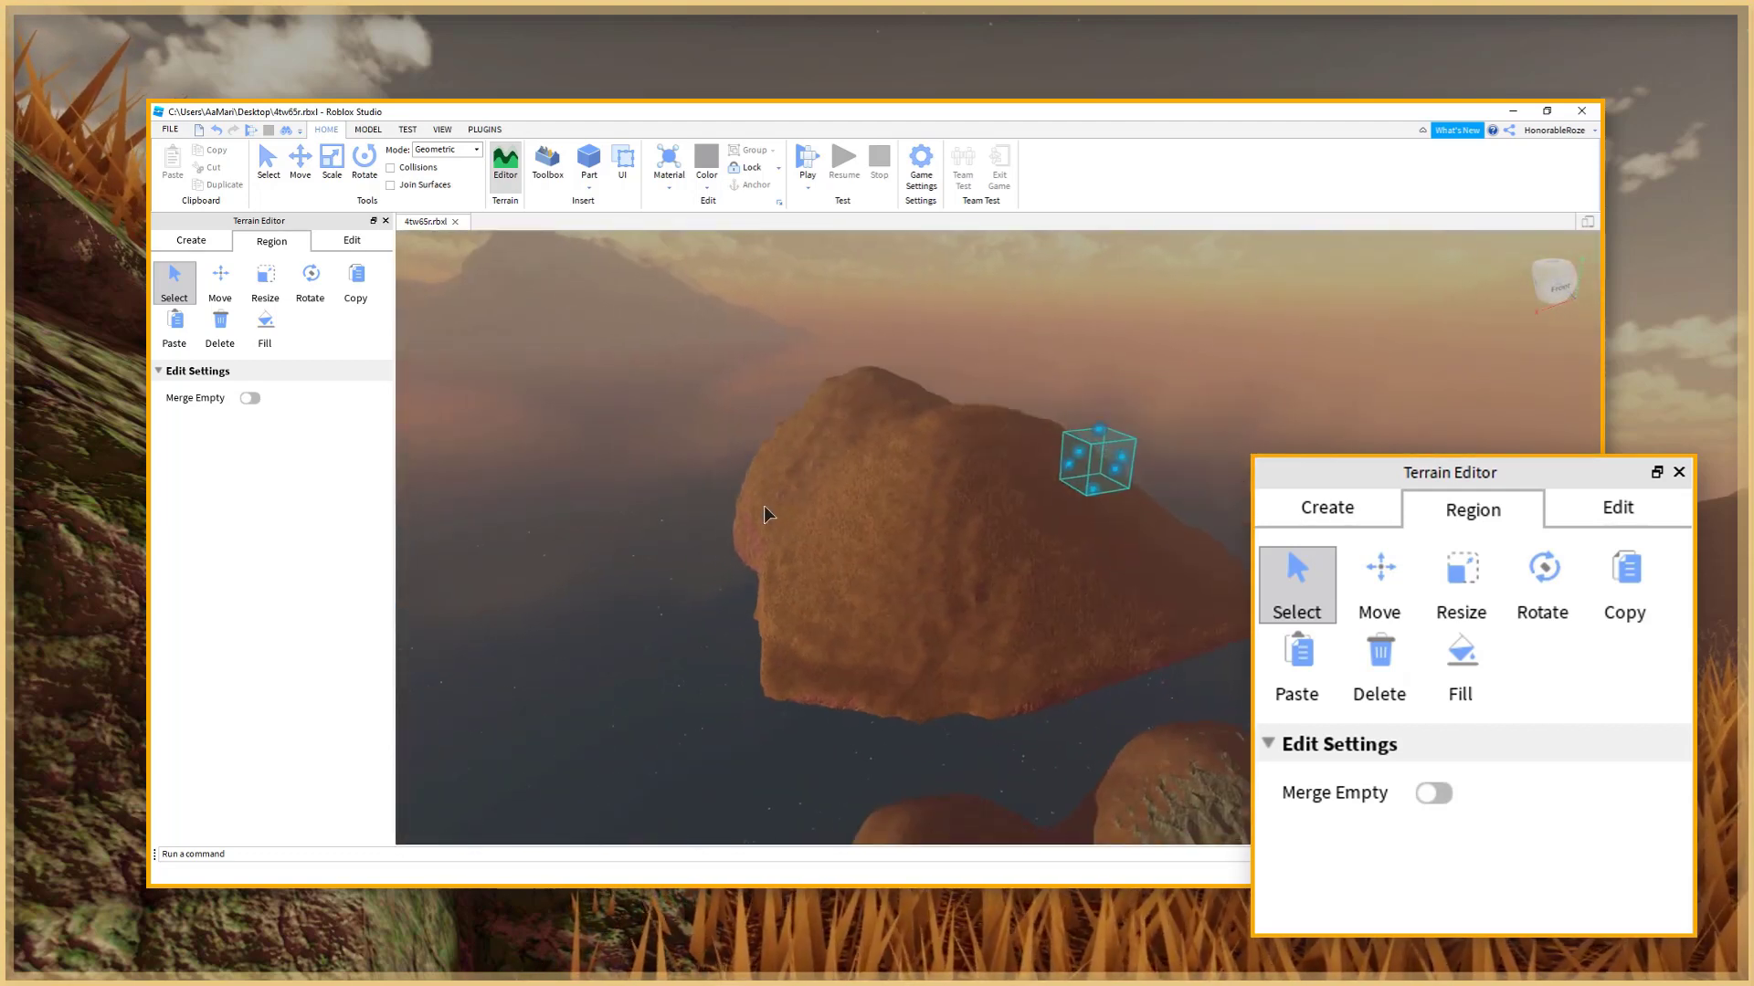
- Paste another copy of the hill at the small region and try to shift it with the Move tool
left_click(181, 331)
left_click(221, 280)
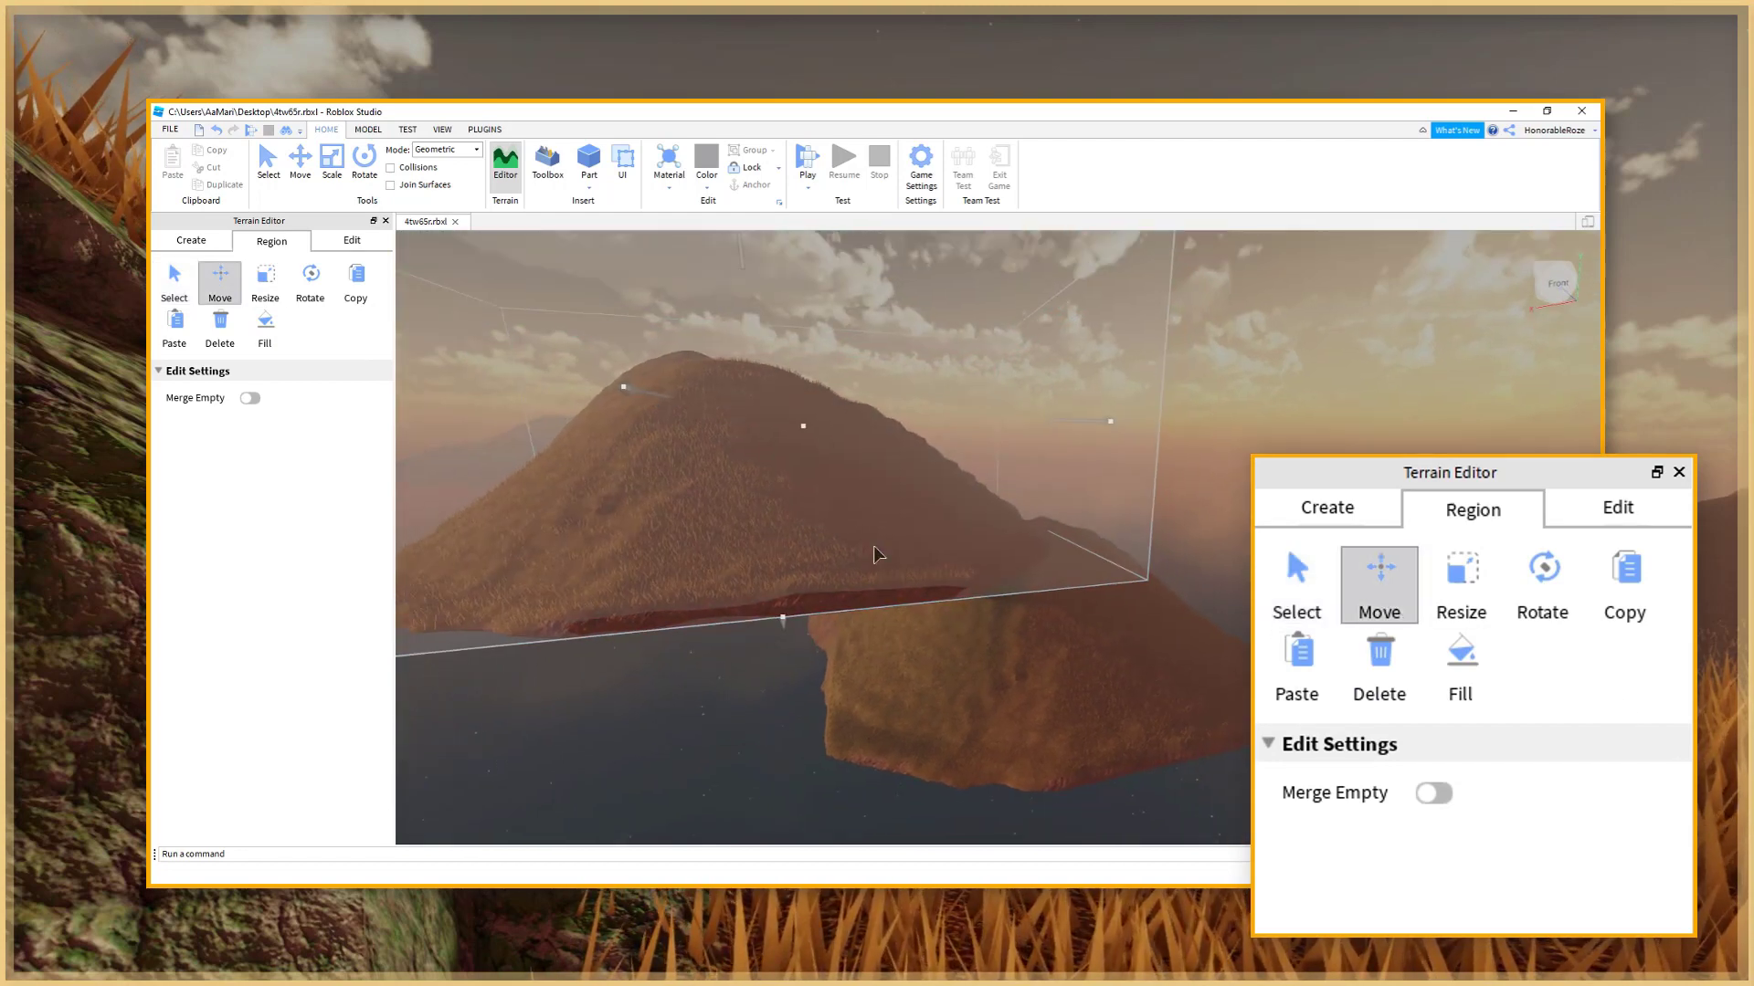
left_click_drag(1159, 501, 1175, 610)
- Delete the terrain of the second pasted hill and check the emptied region beside the first pasted hill
right_click_drag(1175, 610, 1202, 629)
left_click(221, 331)
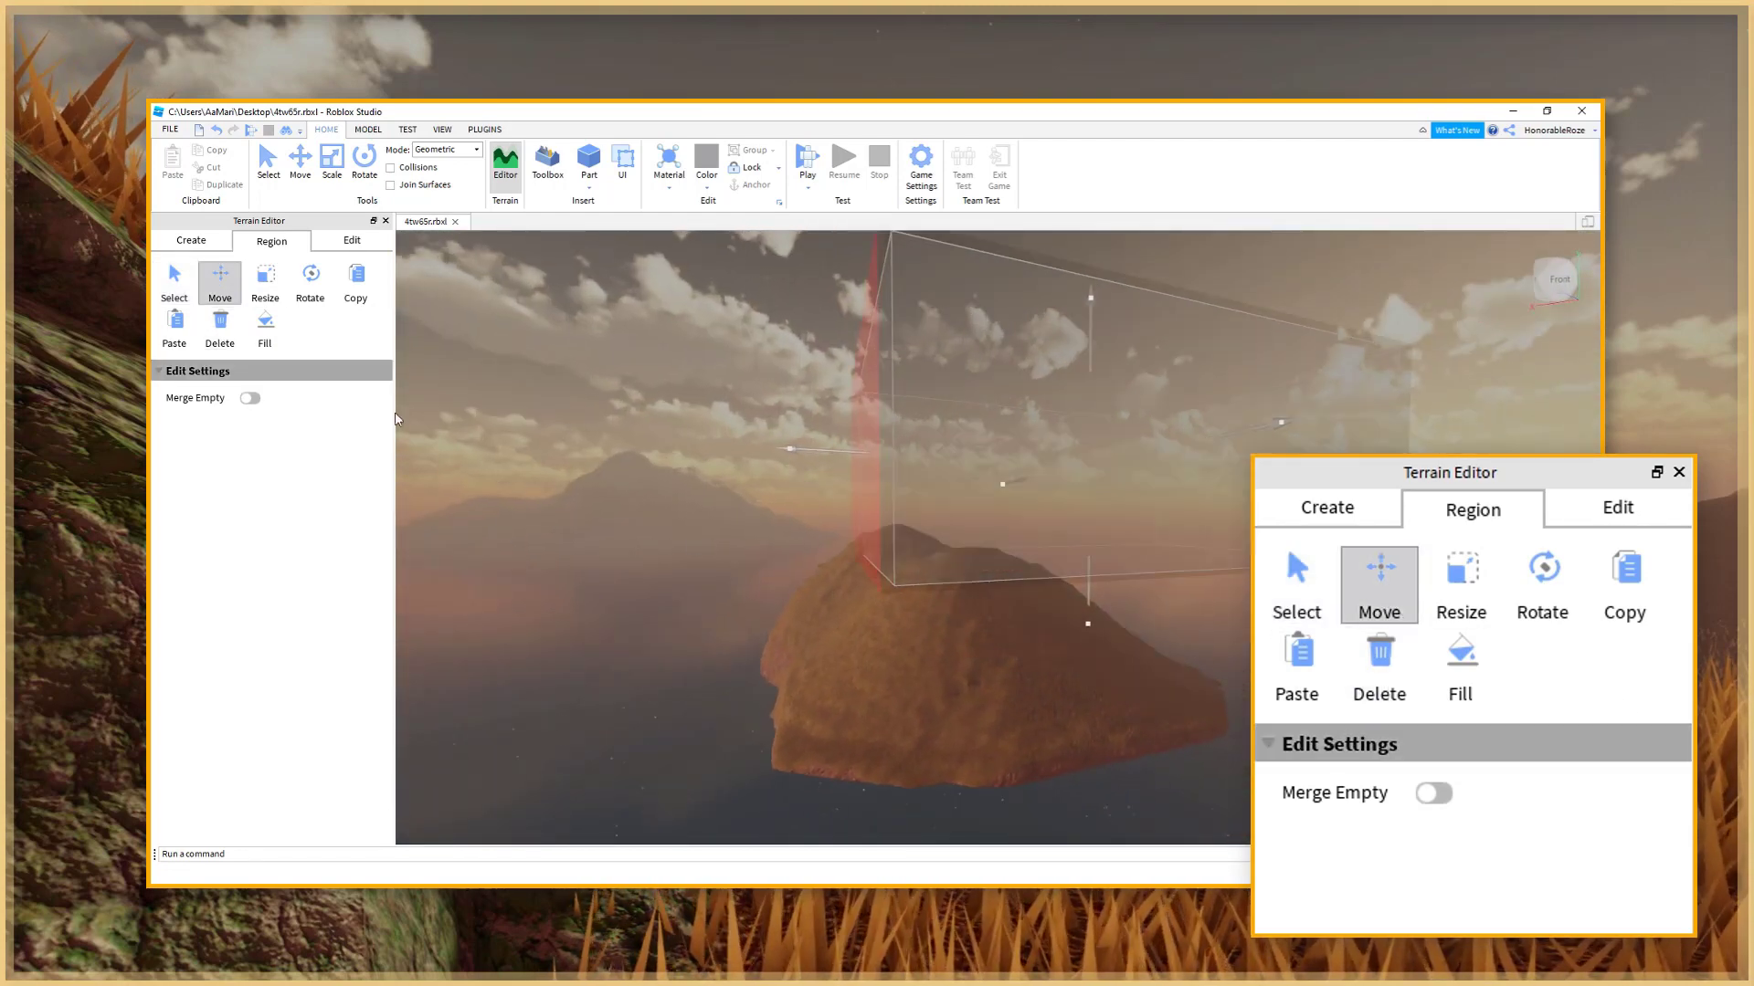
right_click_drag(1046, 598, 1021, 624)
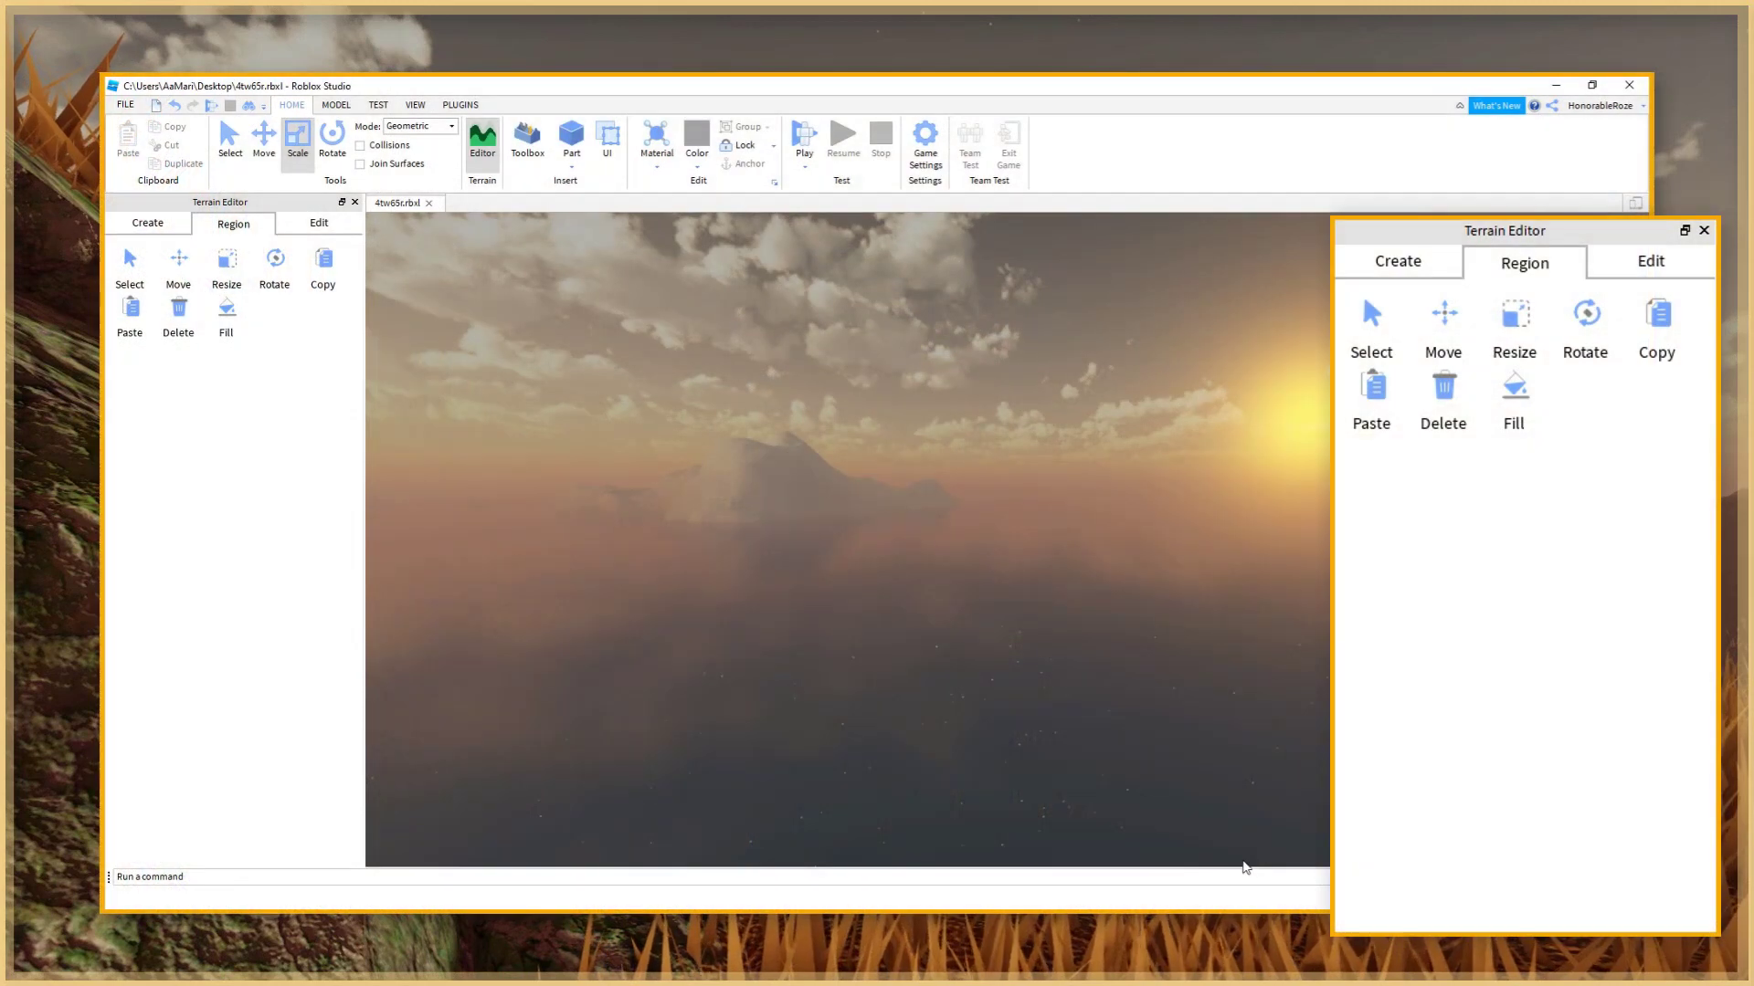
- Select a box region in the empty space over the water, lower its top face and extend it lengthwise into a long, flat slab
left_click(130, 270)
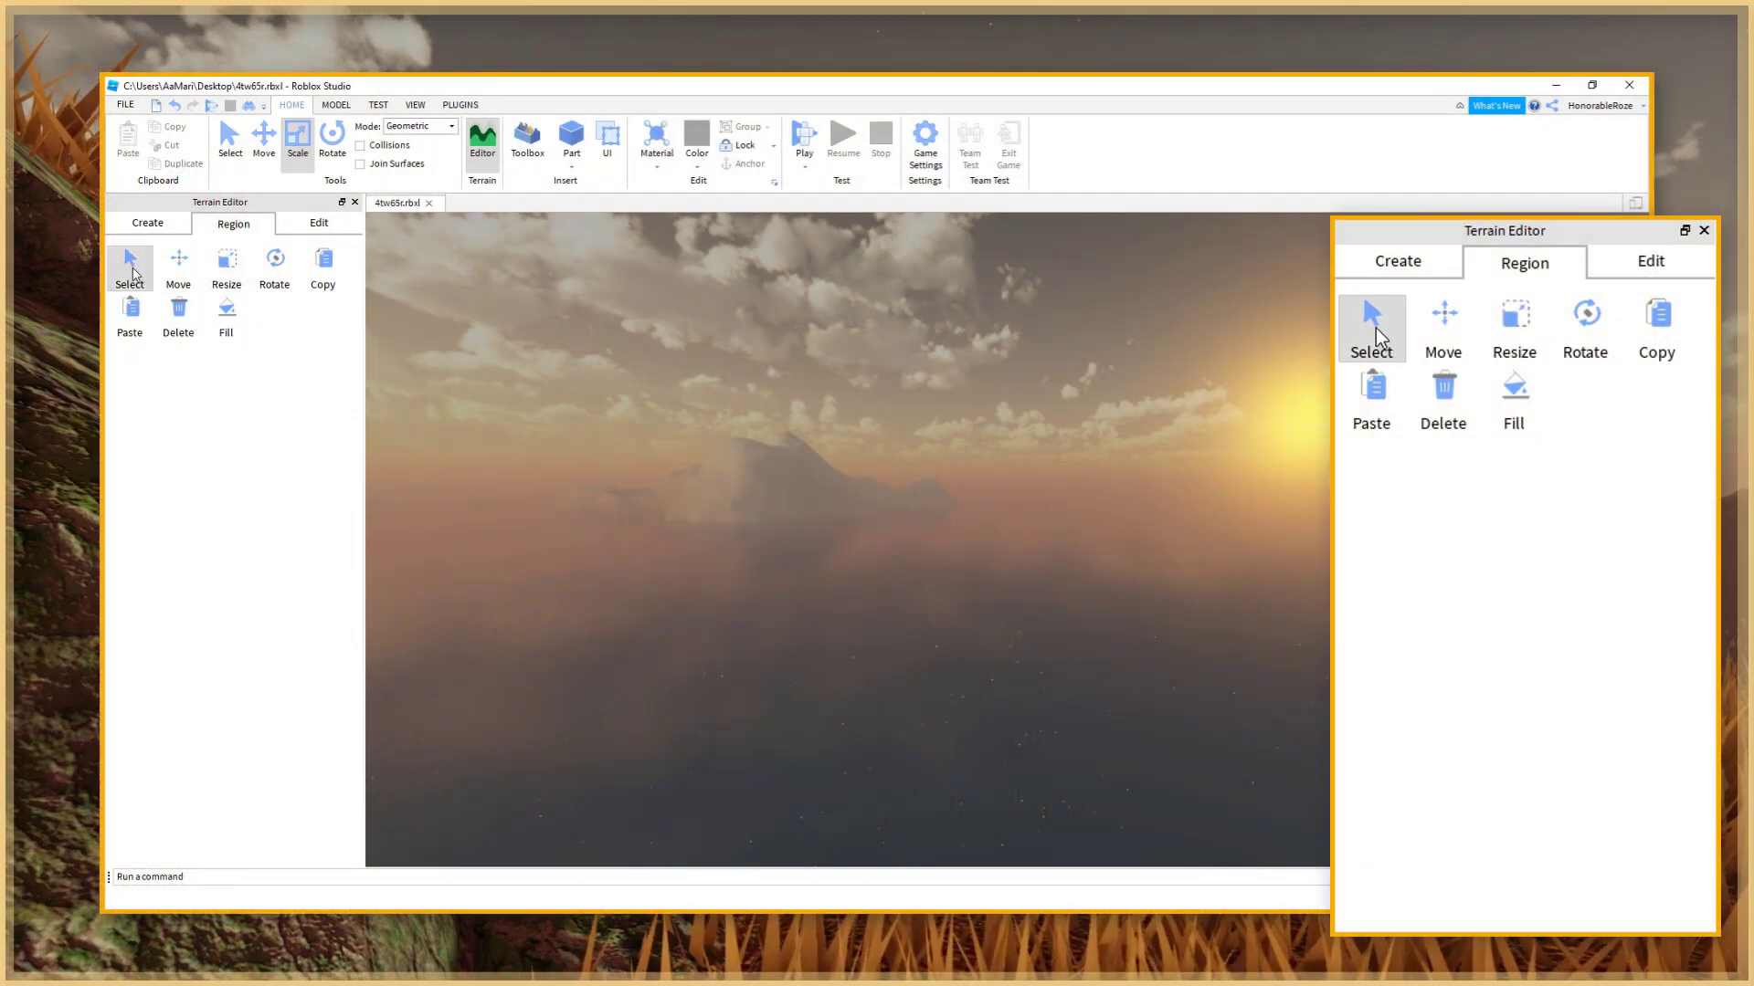
left_click(133, 271)
left_click_drag(699, 460, 1169, 640)
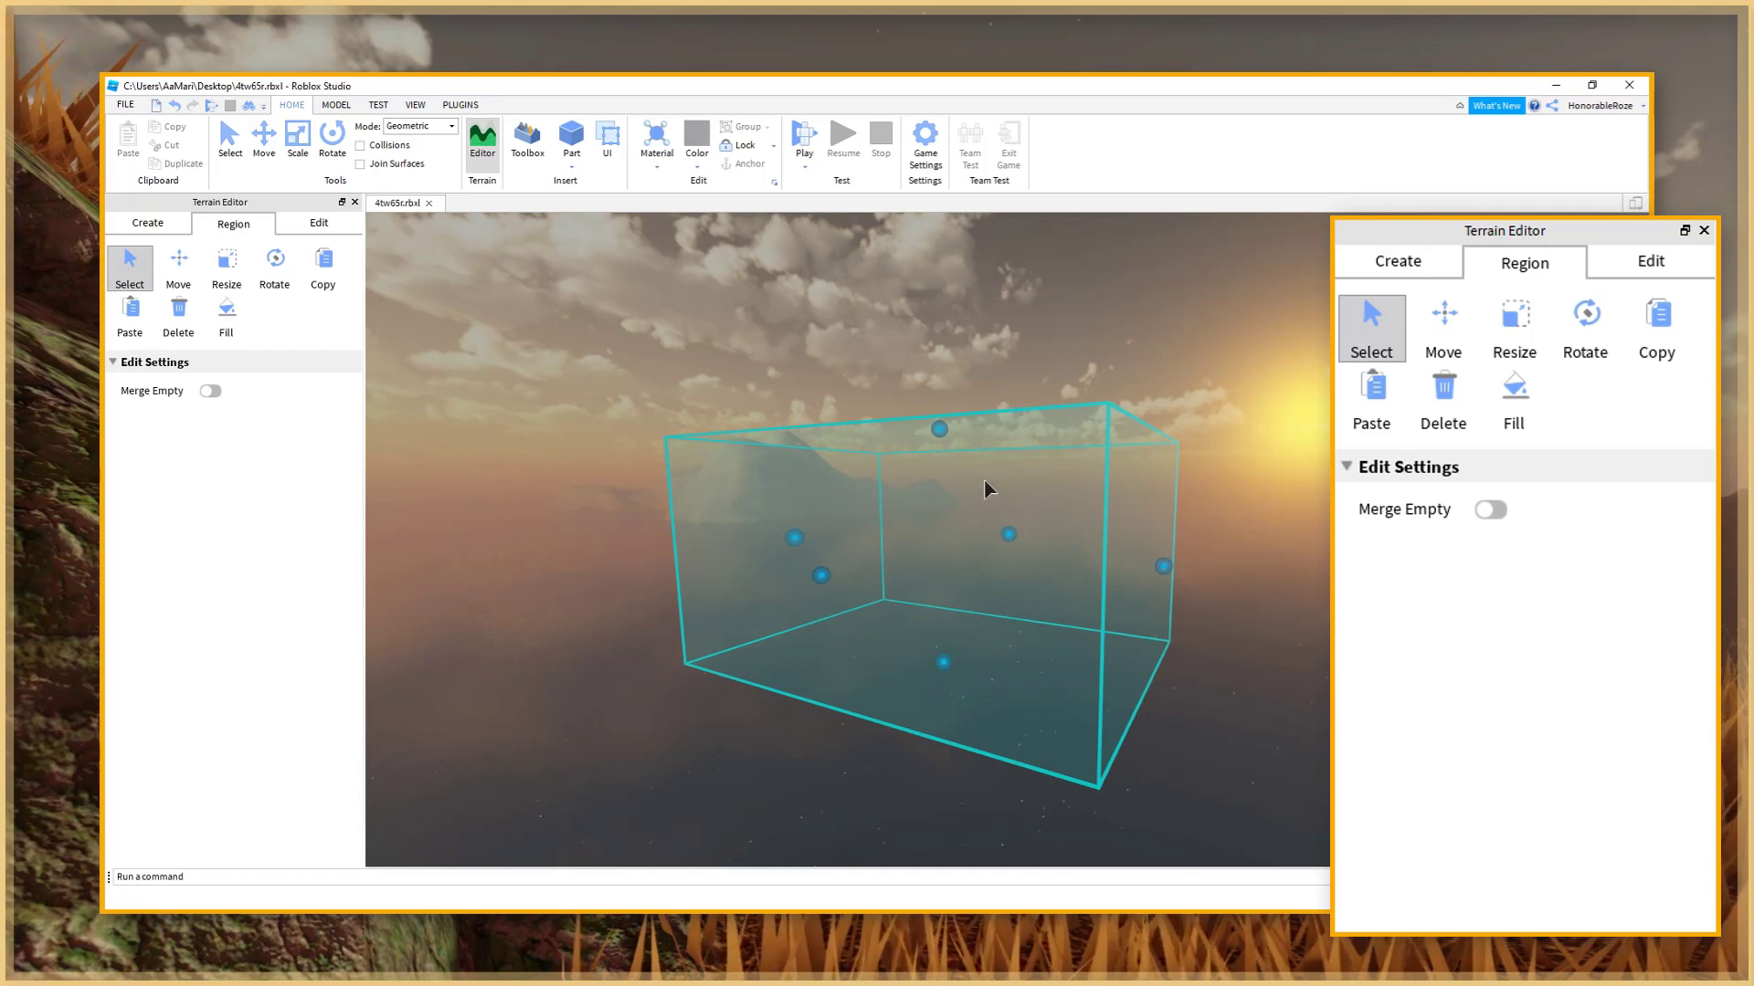
left_click_drag(941, 429, 940, 534)
left_click_drag(798, 583, 602, 664)
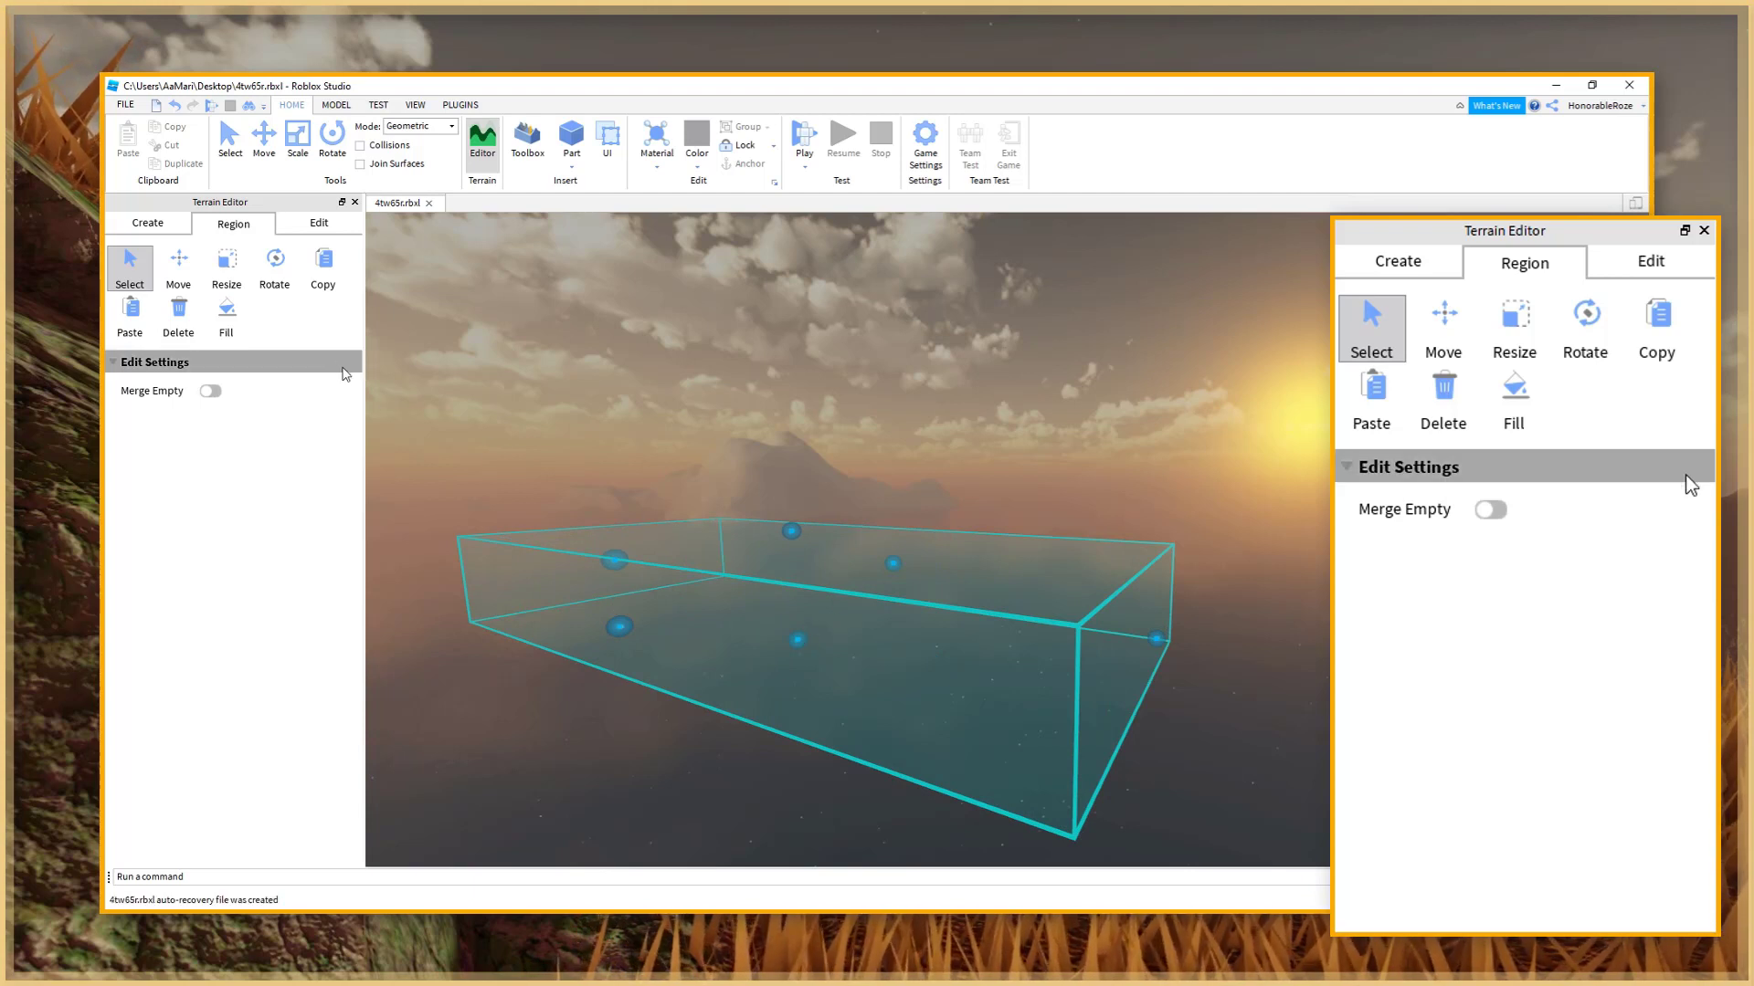
- Fill the slab-shaped region with the grass material
left_click(226, 325)
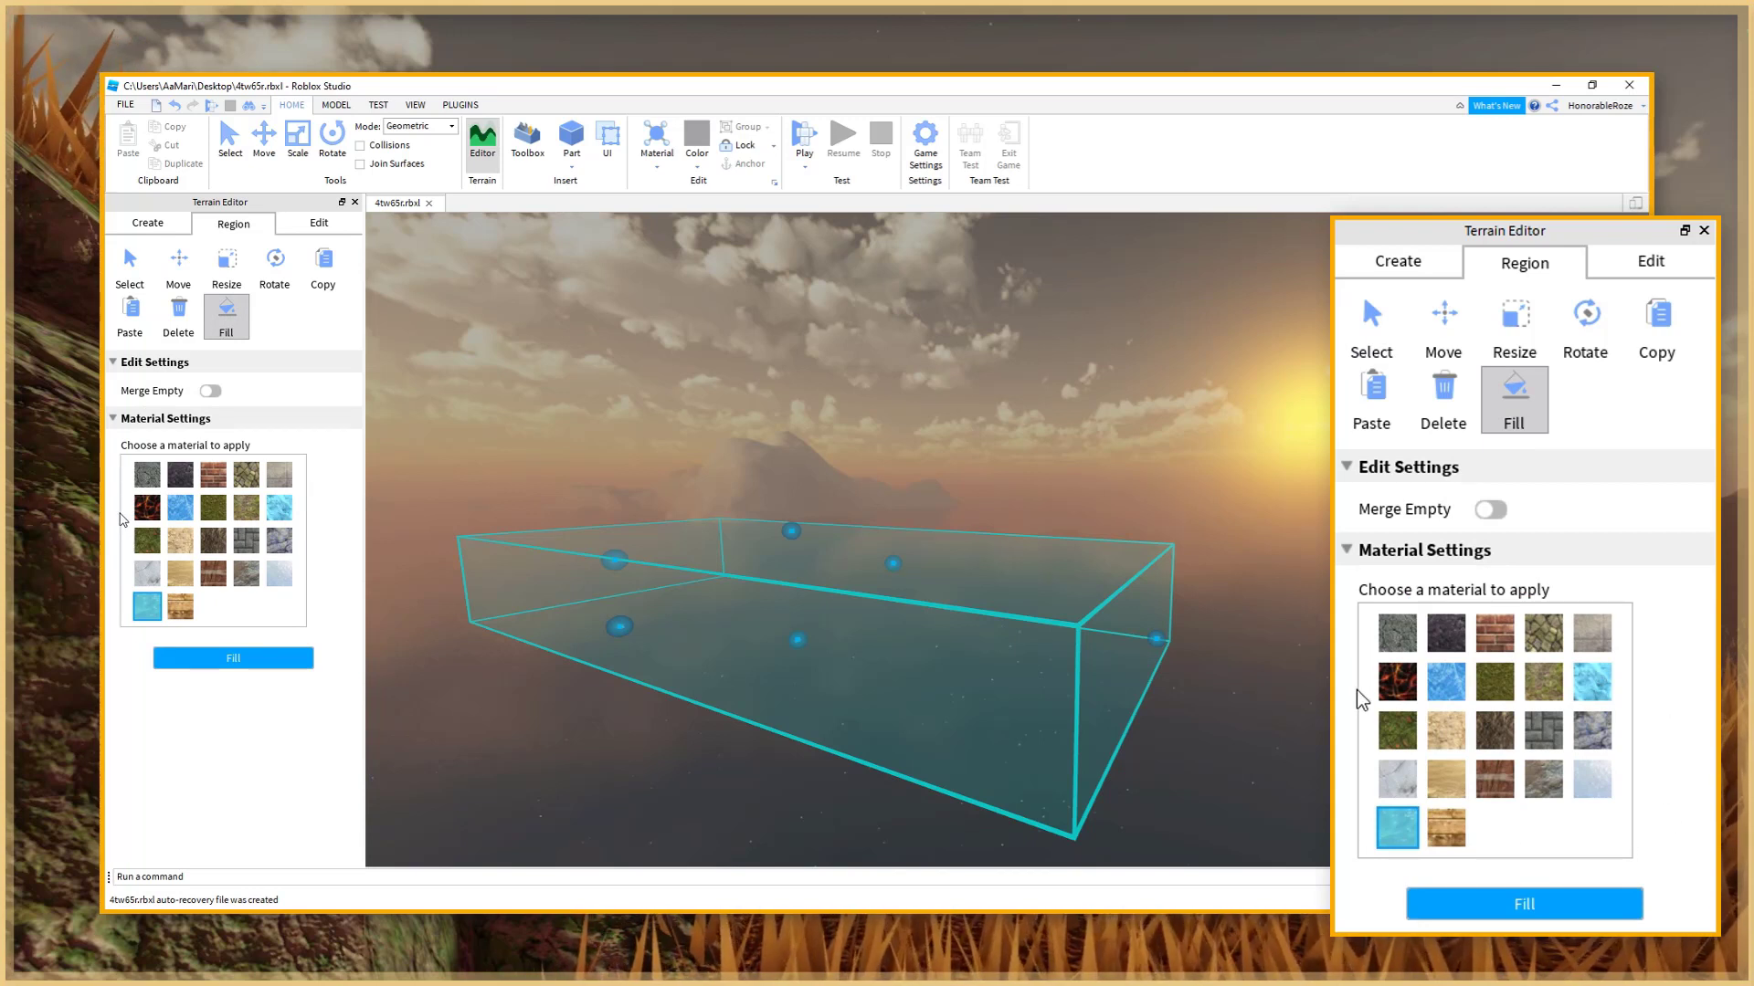
left_click(211, 511)
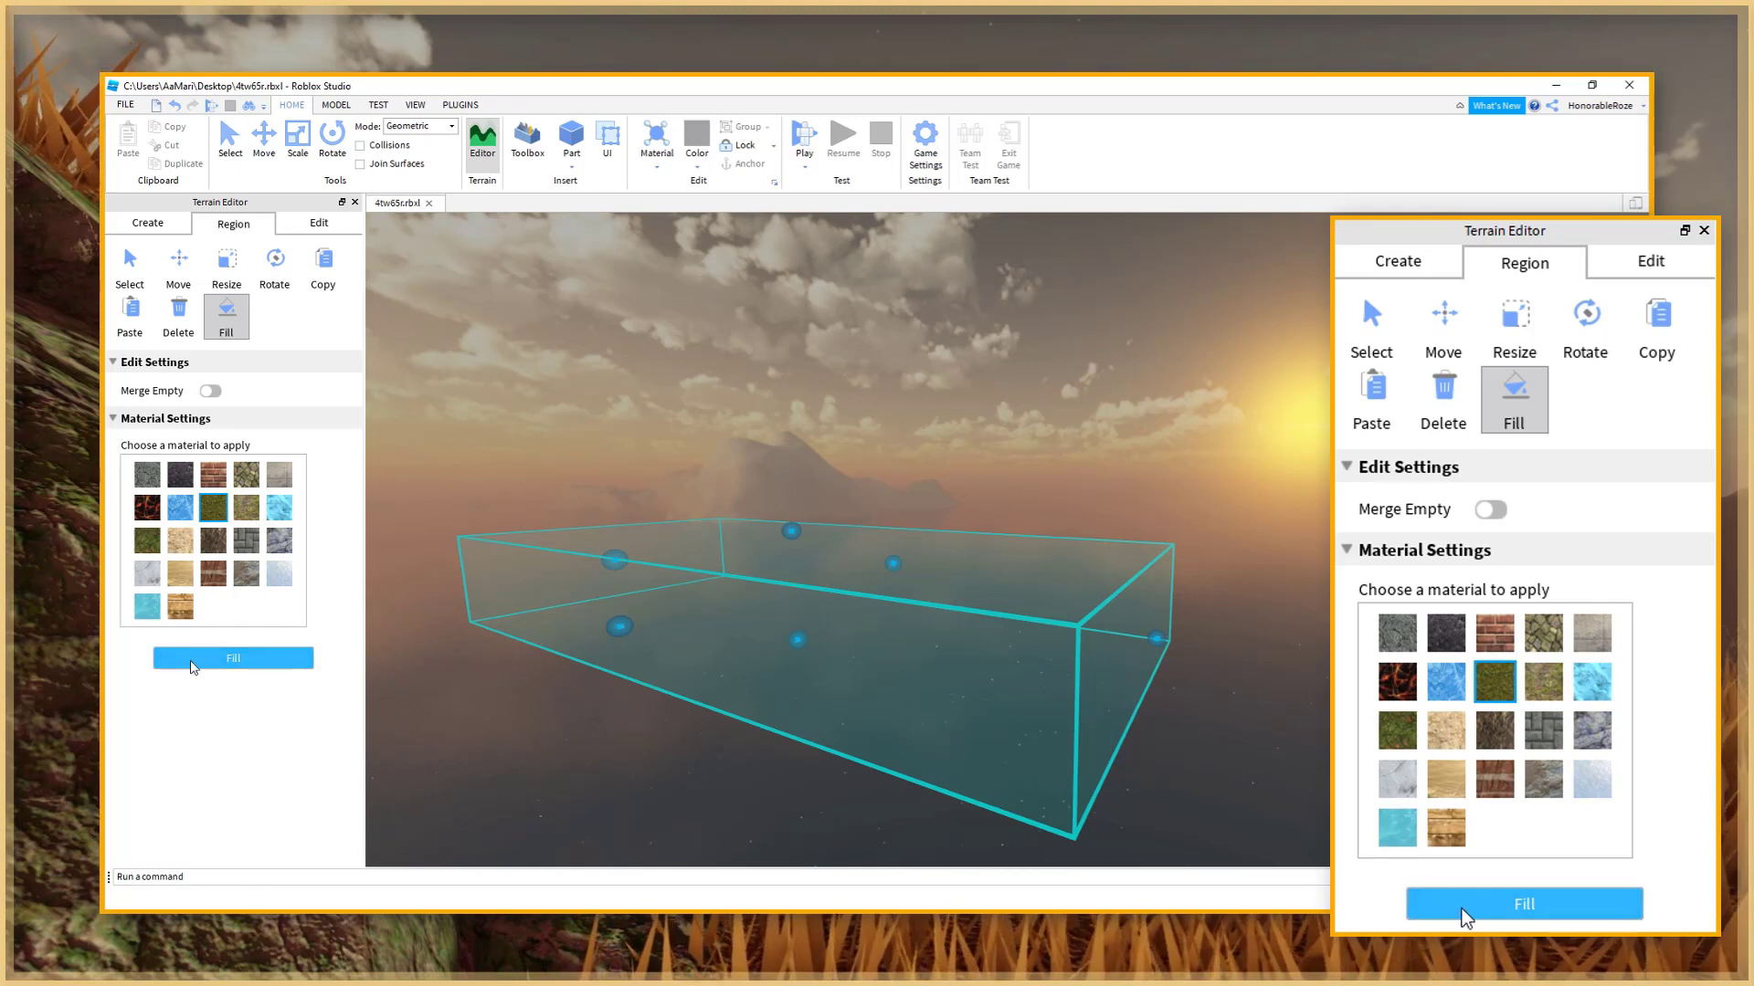
left_click(241, 665)
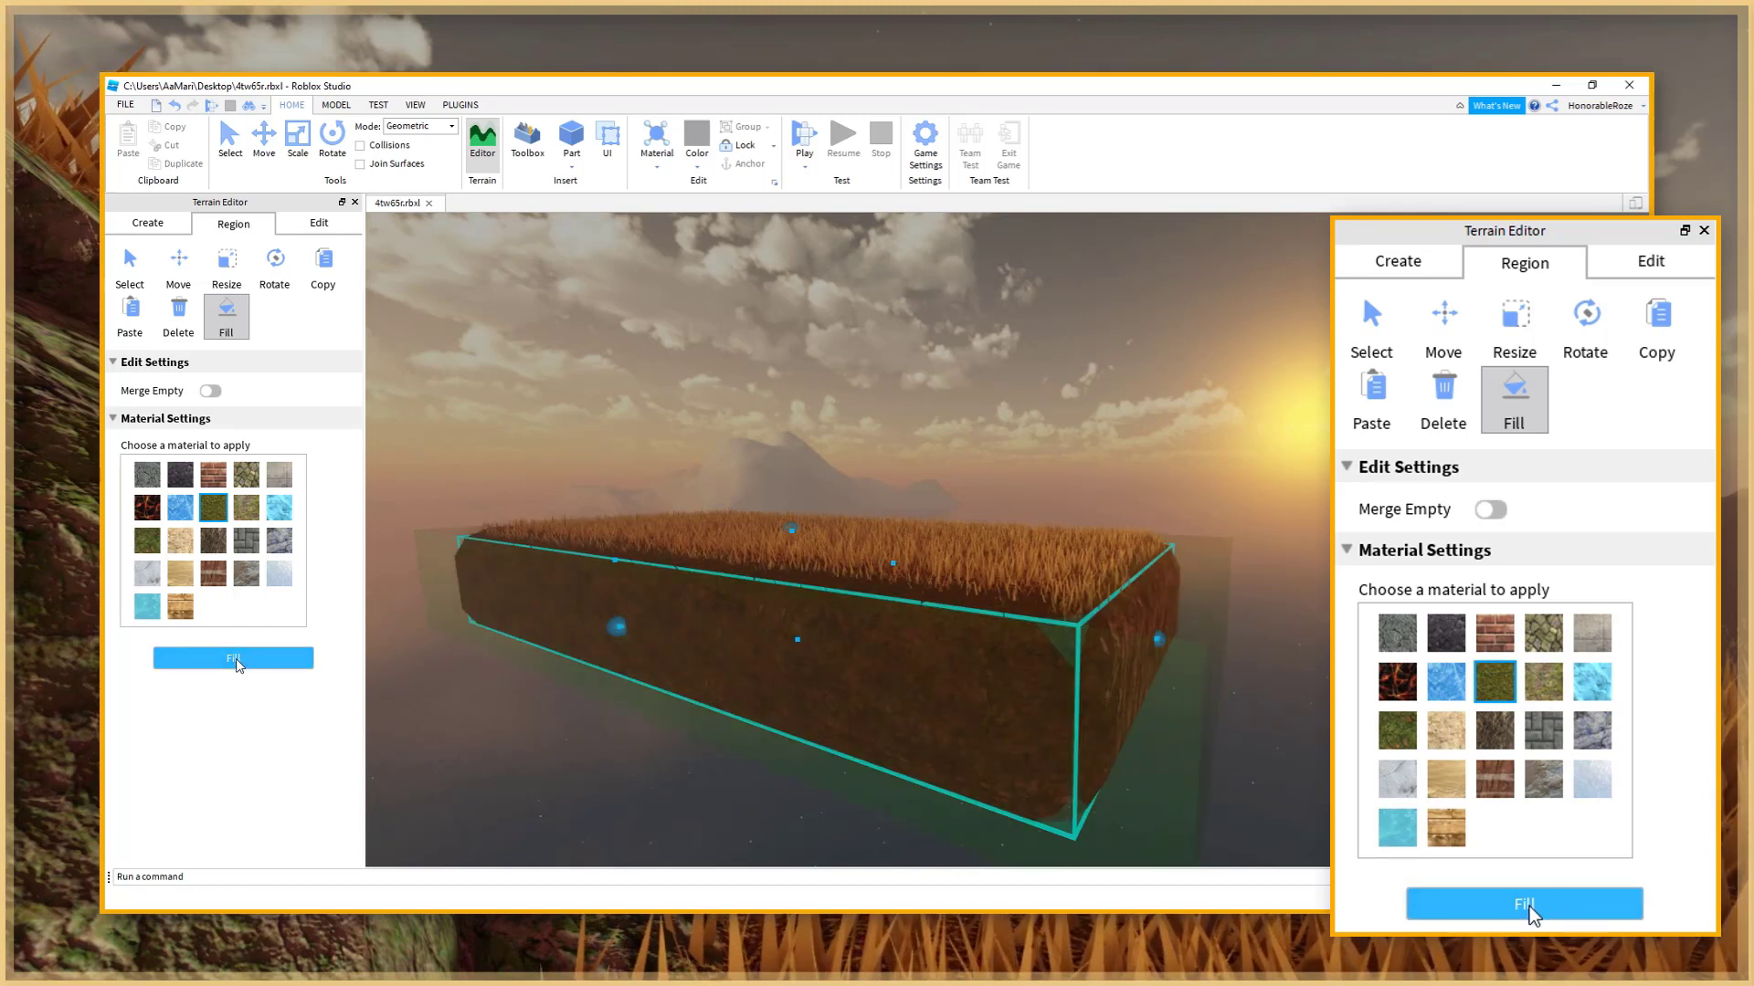
- Extend the region's selection sideways past the long edge of the grass block into the empty space
right_click_drag(633, 637, 636, 641)
key("d")
right_click_drag(720, 560, 719, 558)
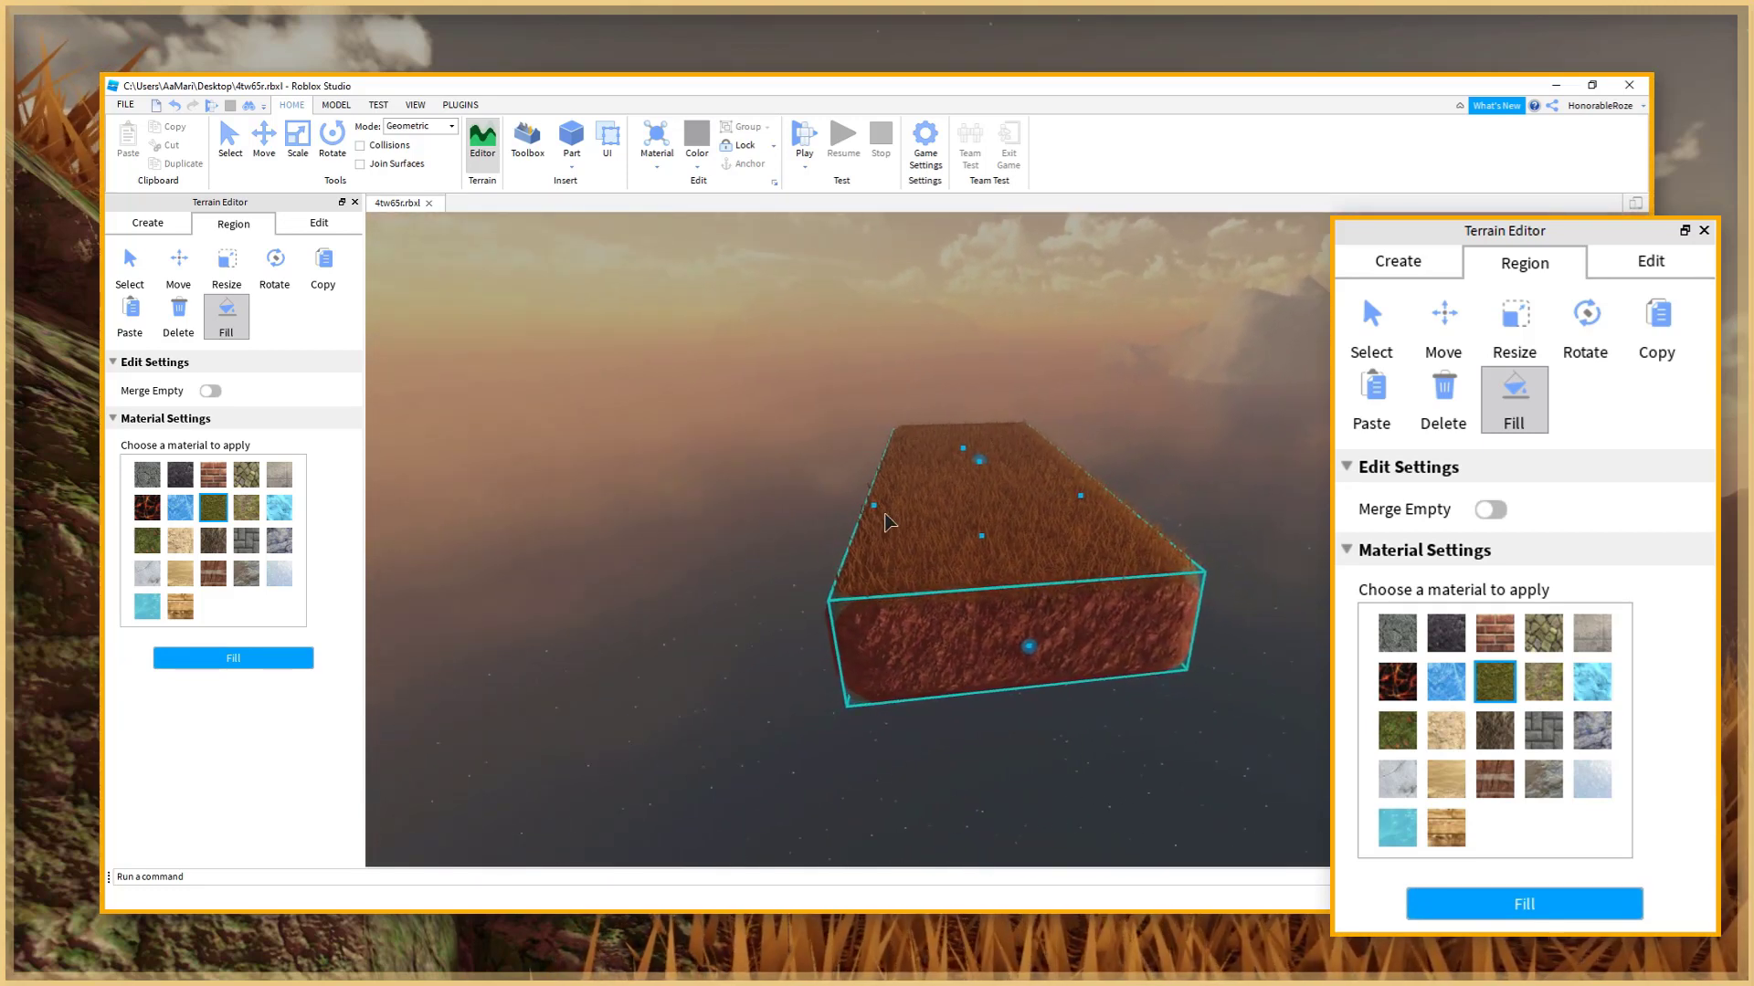
left_click_drag(874, 513, 651, 523)
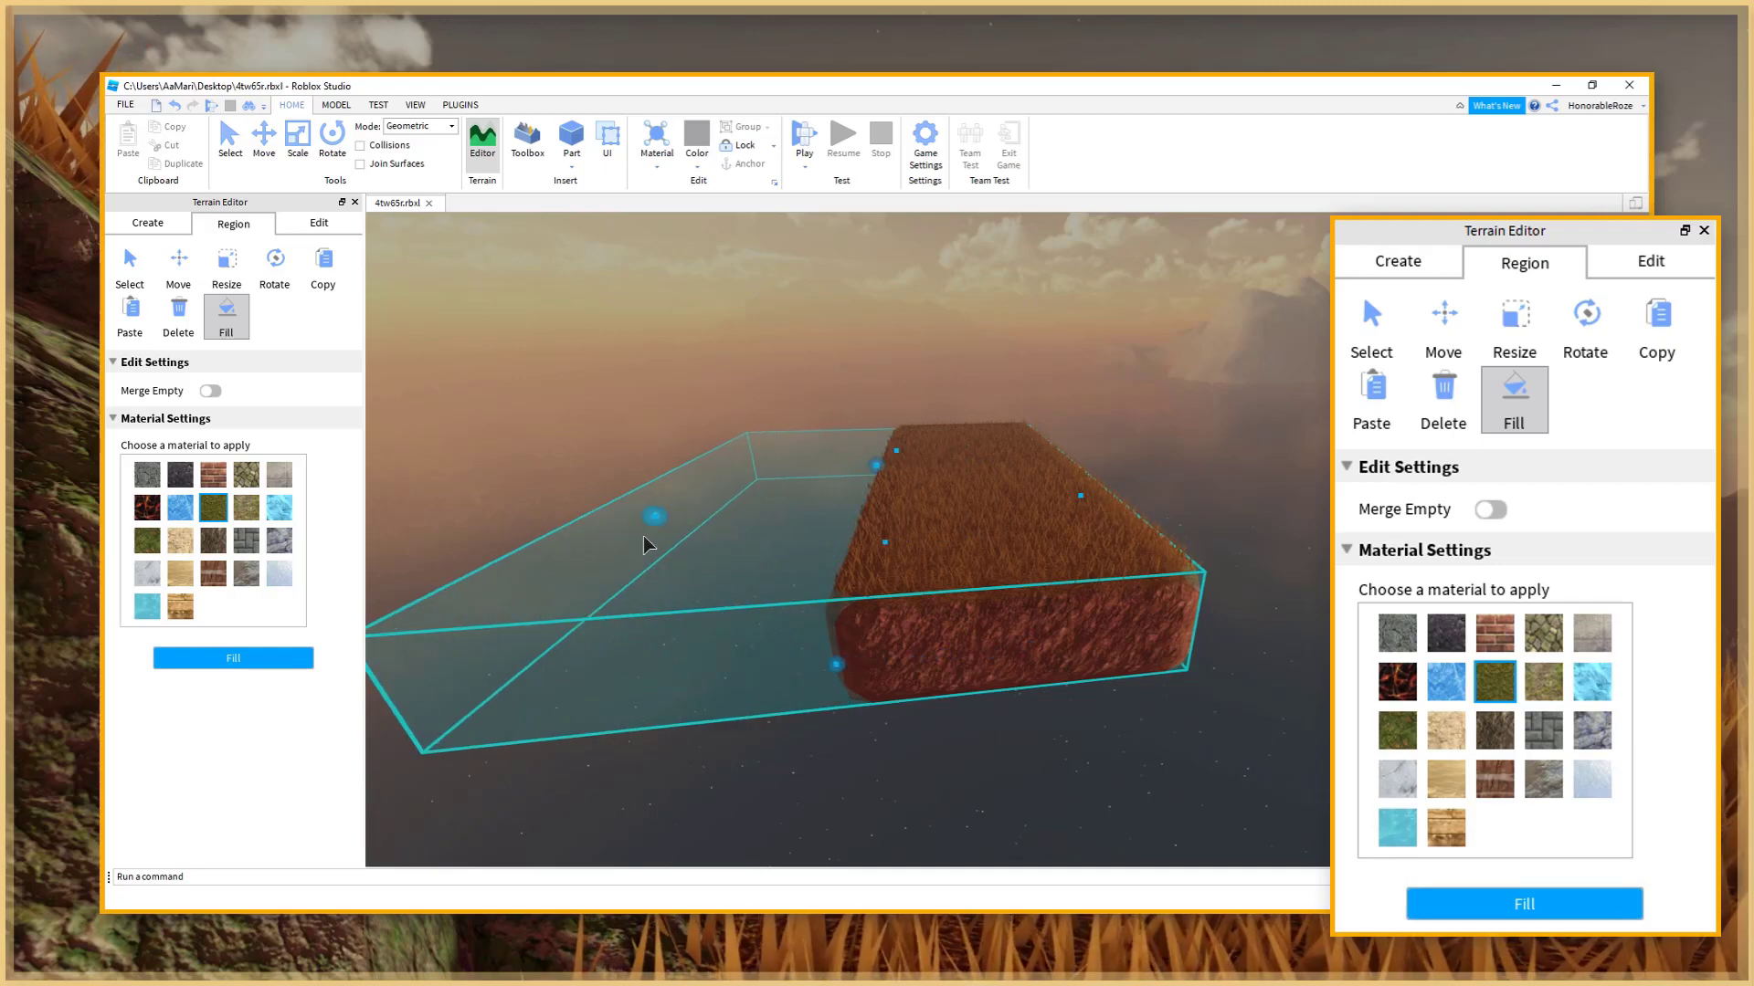